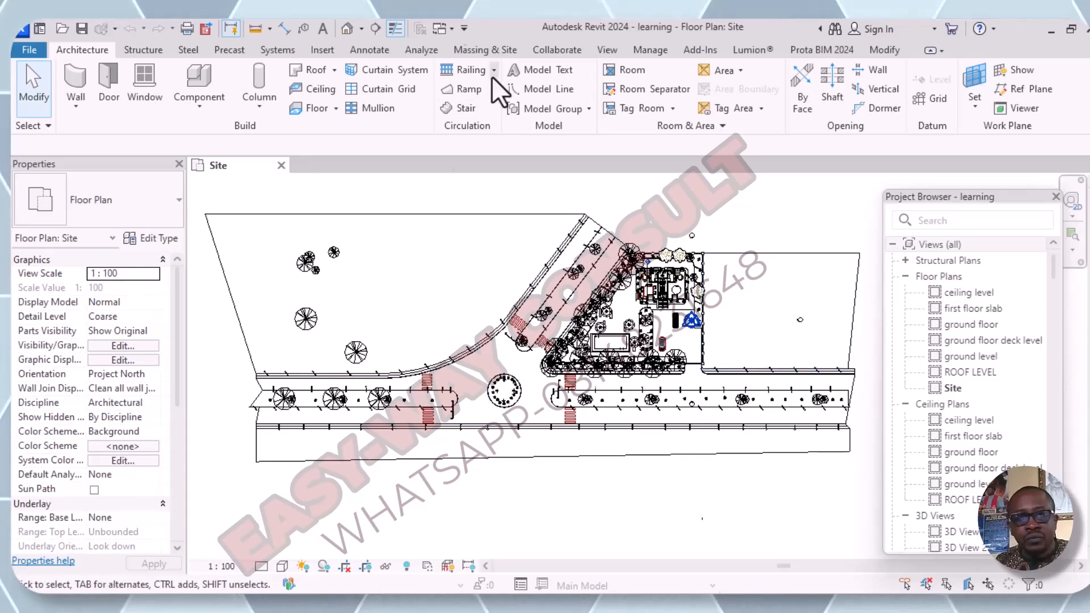
- Open the default 3D view and examine the site model's roundabout, roads, street lights, trees and building
click(346, 33)
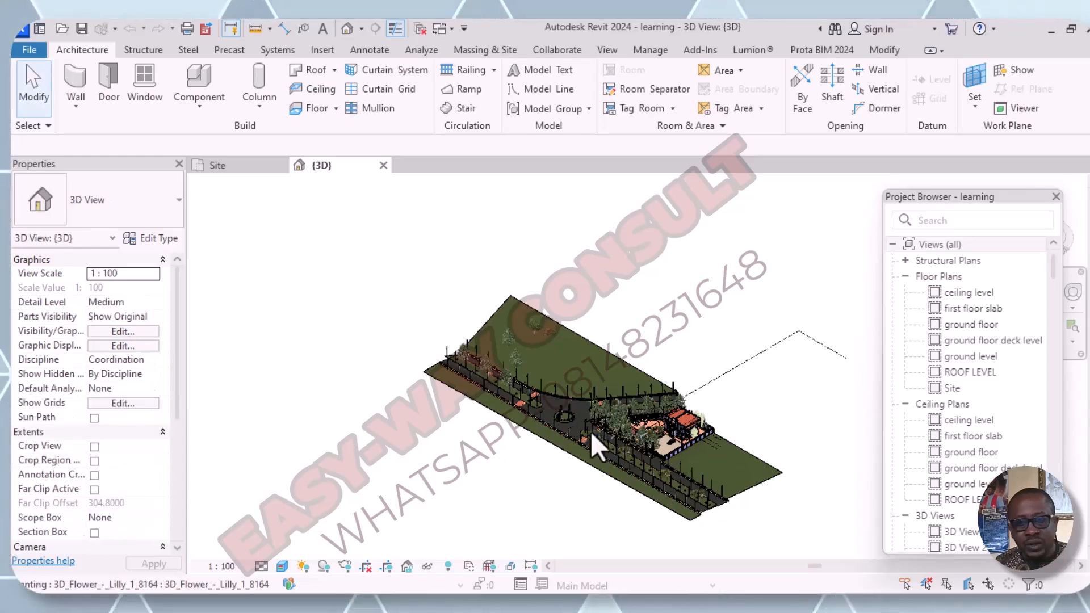
scroll(591, 440, up, 5)
scroll(475, 405, down, 3)
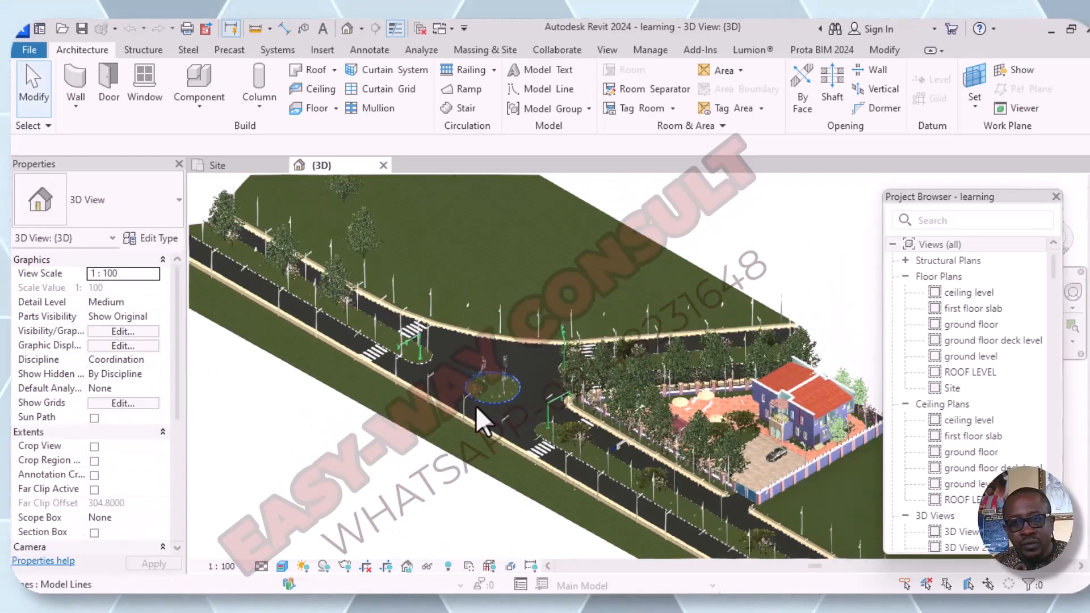
scroll(475, 406, down, 4)
shift+middle_drag(418, 442, 552, 402)
scroll(600, 407, up, 3)
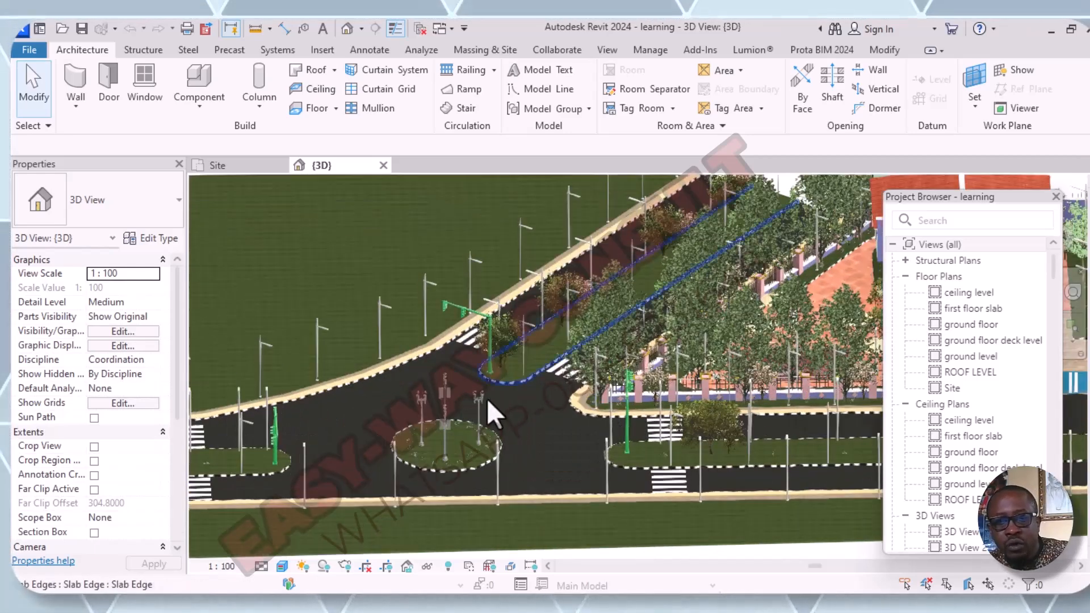
scroll(485, 397, up, 1)
scroll(486, 397, down, 2)
shift+middle_drag(574, 496, 577, 471)
scroll(656, 383, up, 5)
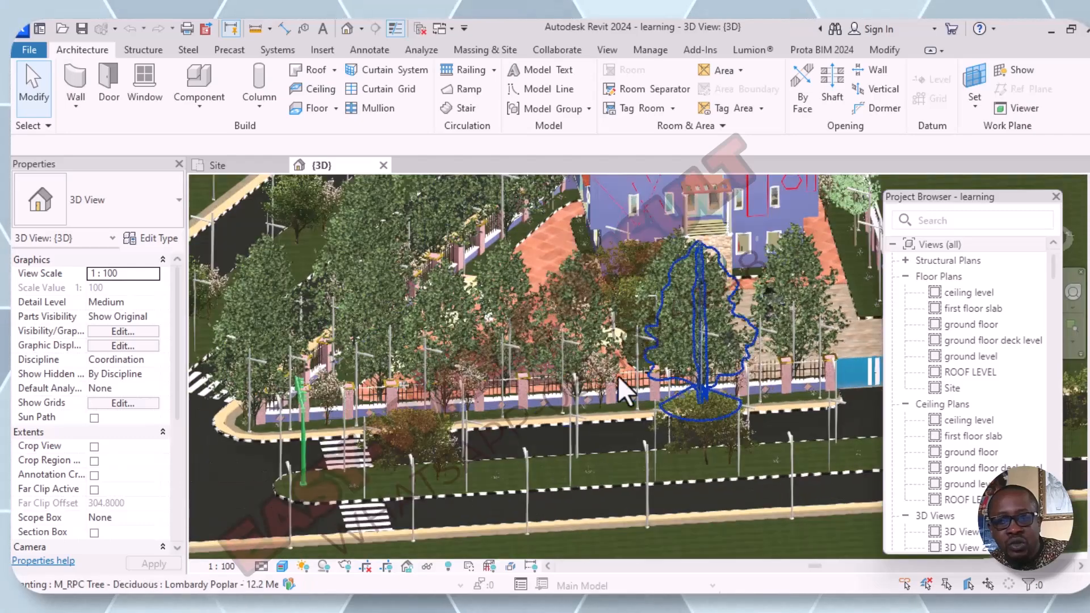
scroll(574, 333, down, 6)
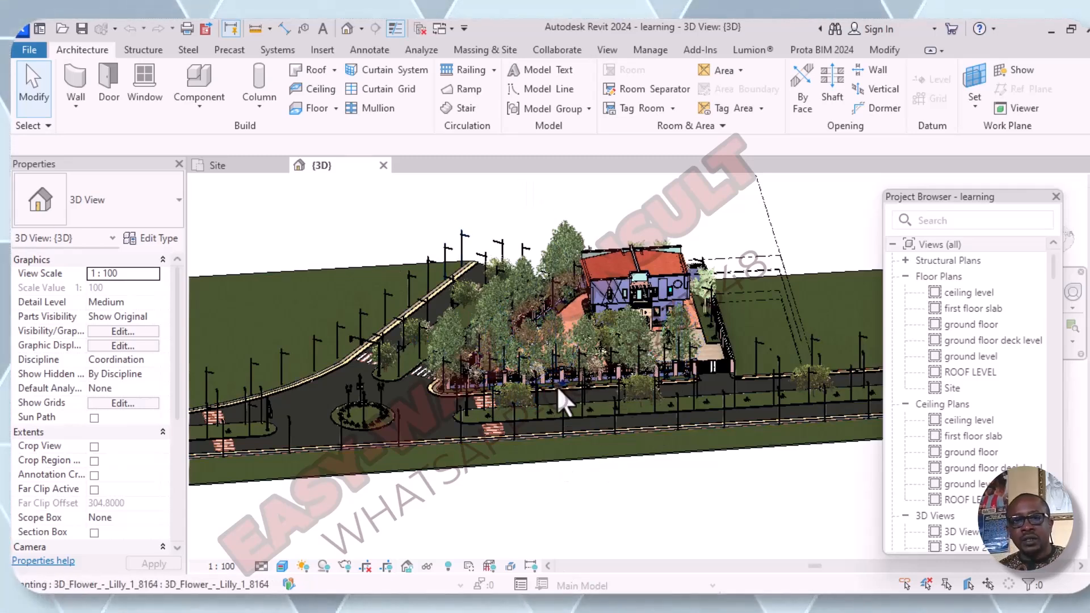
scroll(557, 386, down, 3)
shift+middle_drag(550, 437, 574, 400)
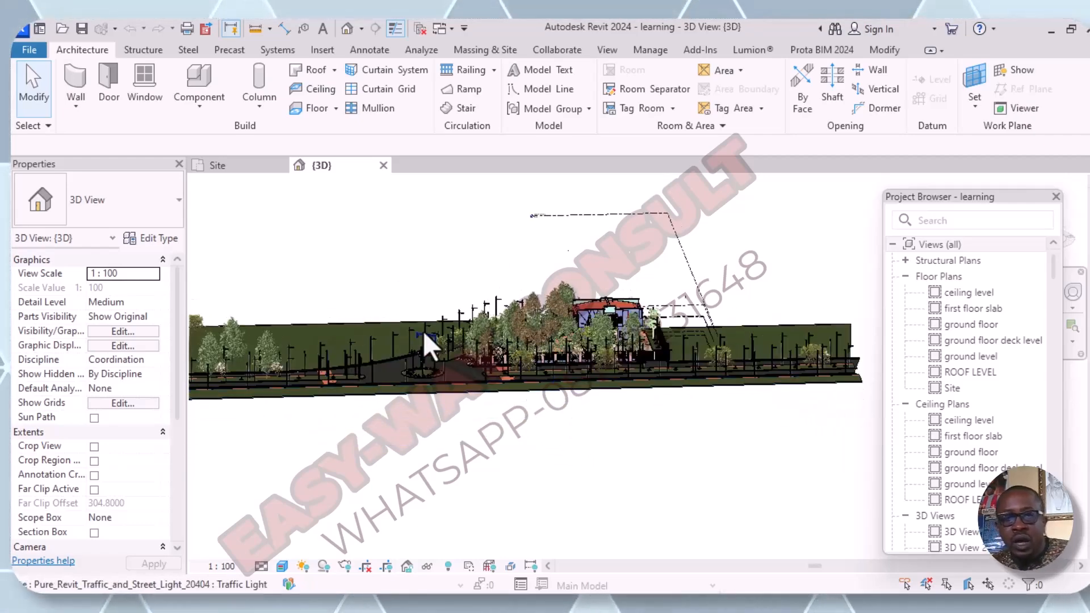
scroll(423, 329, up, 4)
scroll(524, 386, down, 1)
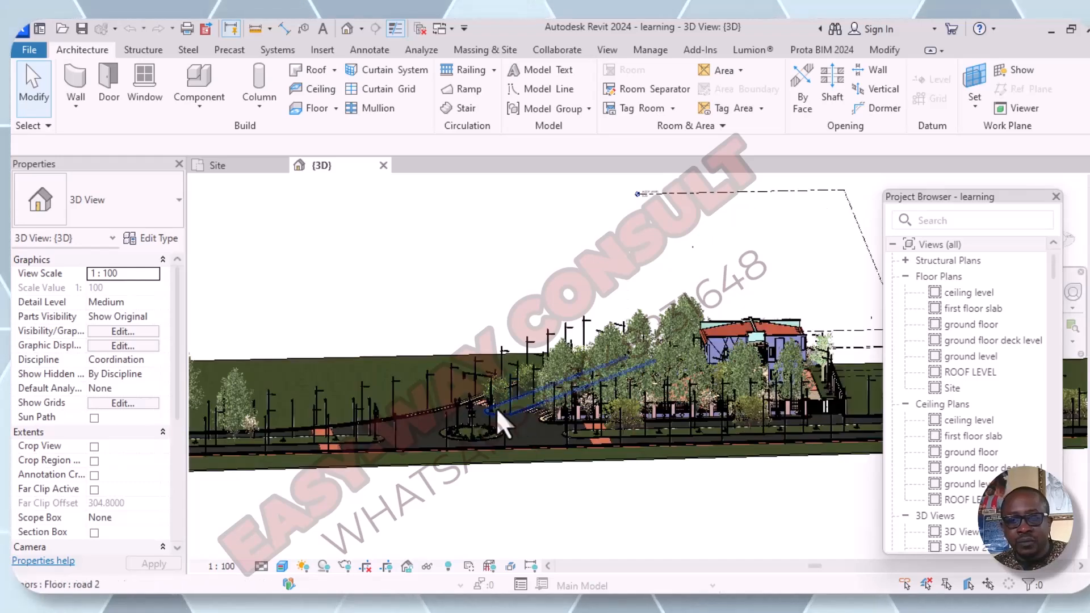
- Open the ground floor plan and bring the whole site layout into view
double_click(972, 326)
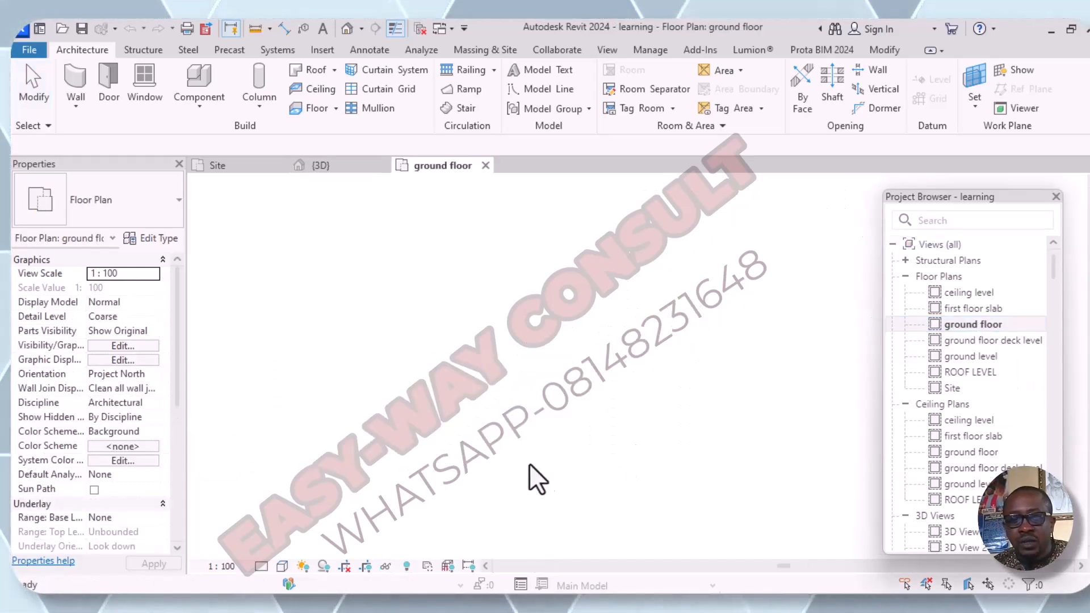
middle_drag(638, 442, 513, 442)
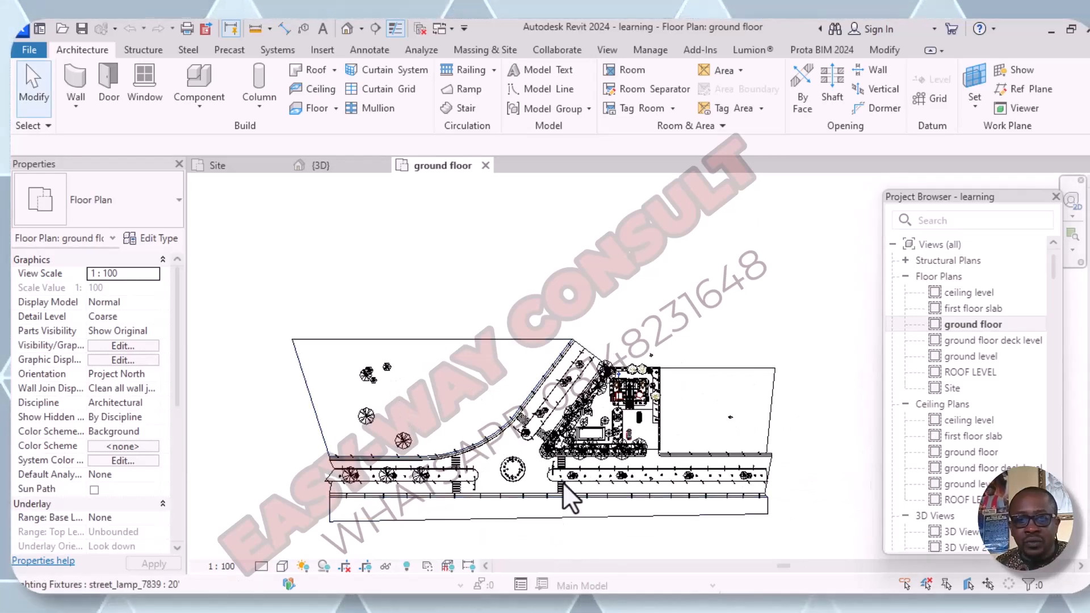
scroll(563, 482, up, 2)
scroll(563, 482, up, 2)
middle_drag(564, 482, 536, 446)
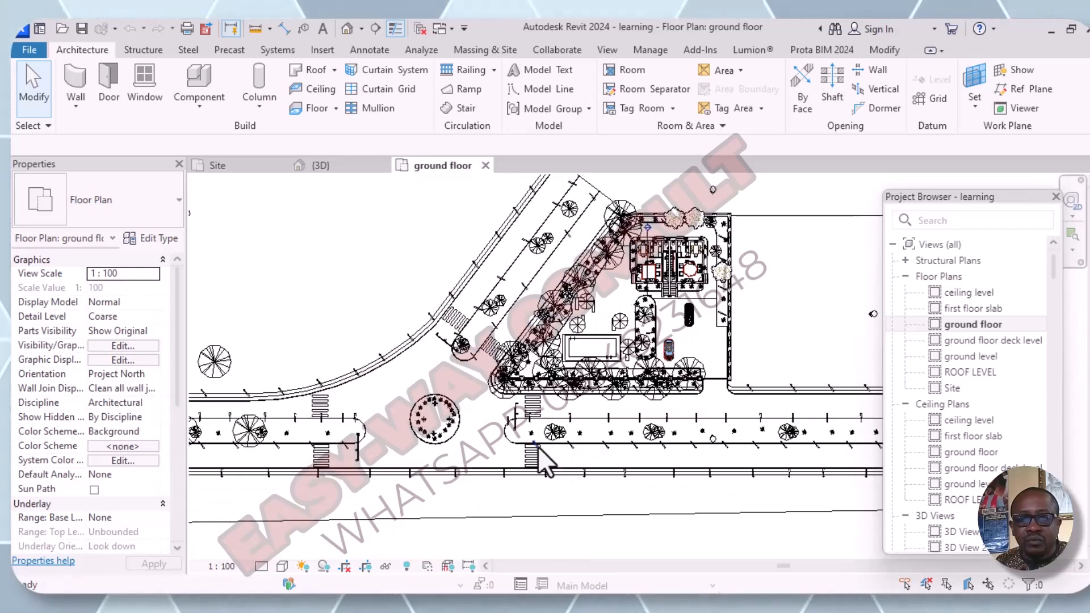
scroll(537, 446, down, 4)
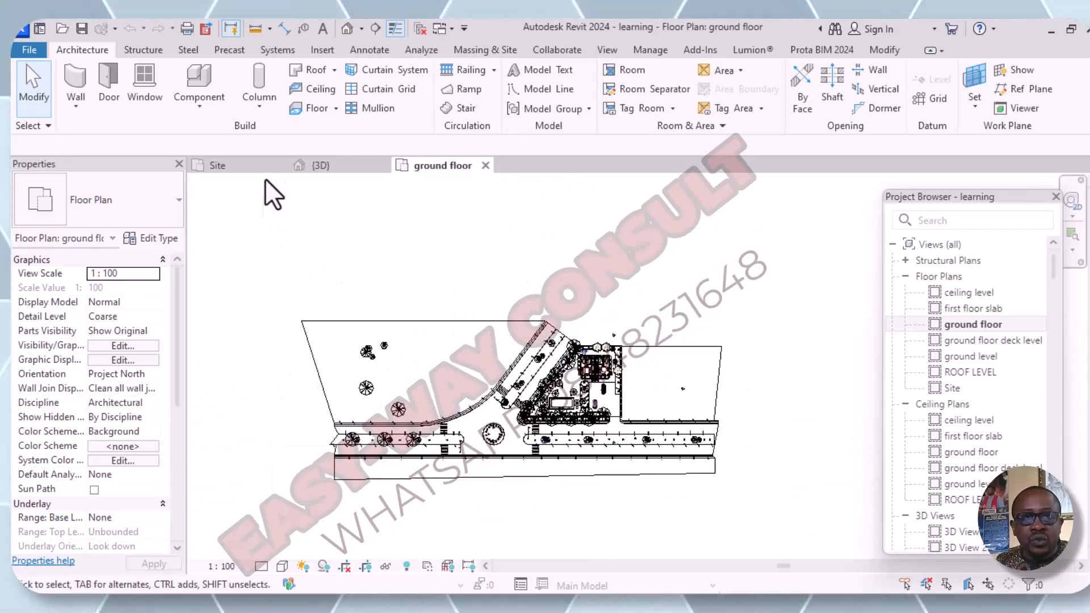
- Create a perspective walkthrough path with three key frames along the strip below the main road, running from its right end to its left end
click(361, 29)
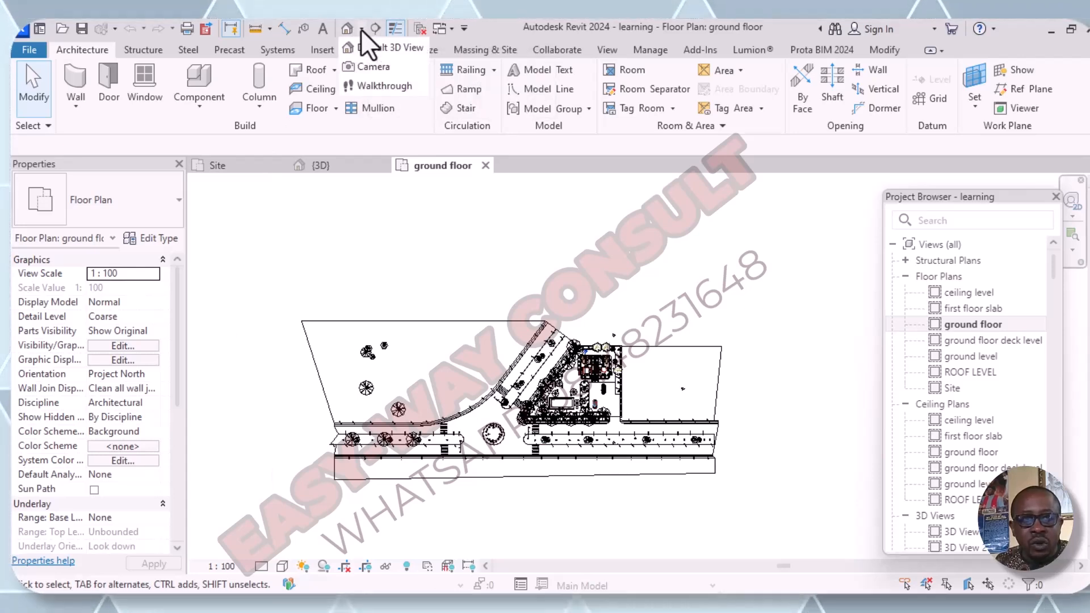
click(392, 85)
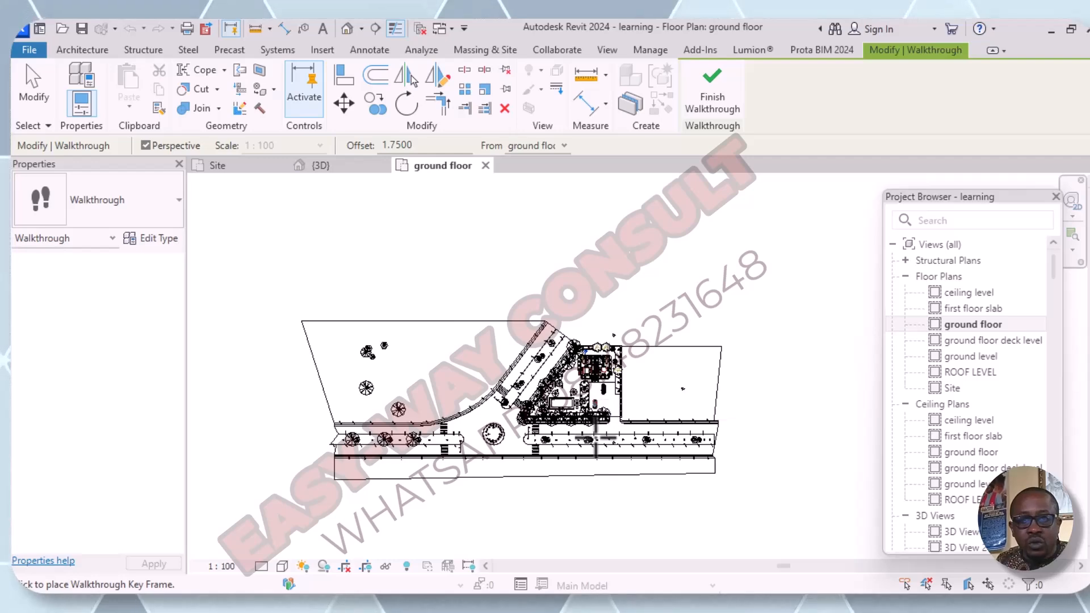
scroll(662, 448, up, 3)
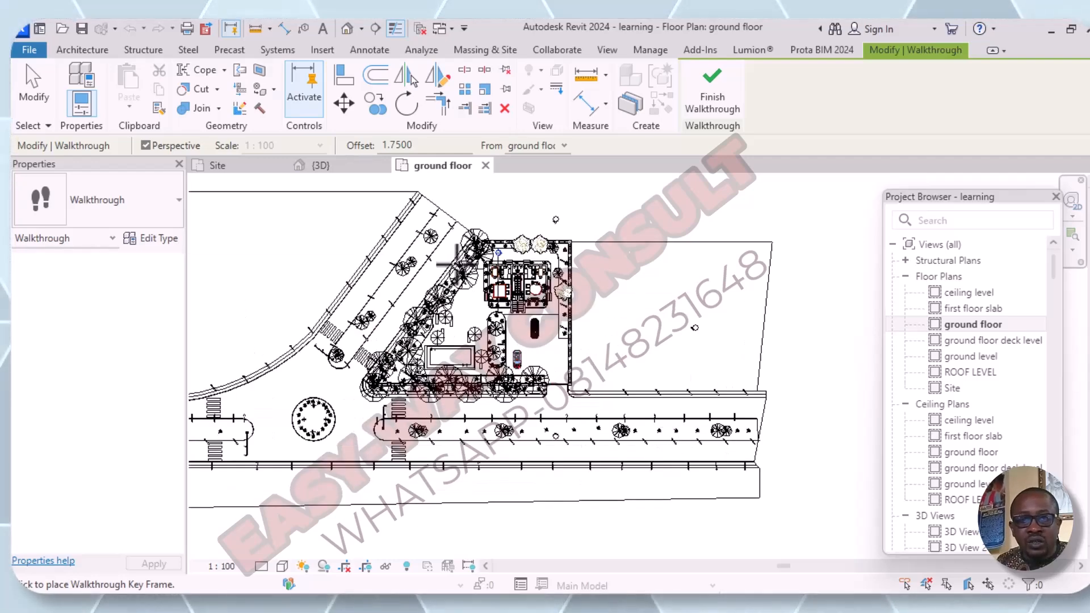
scroll(701, 338, down, 2)
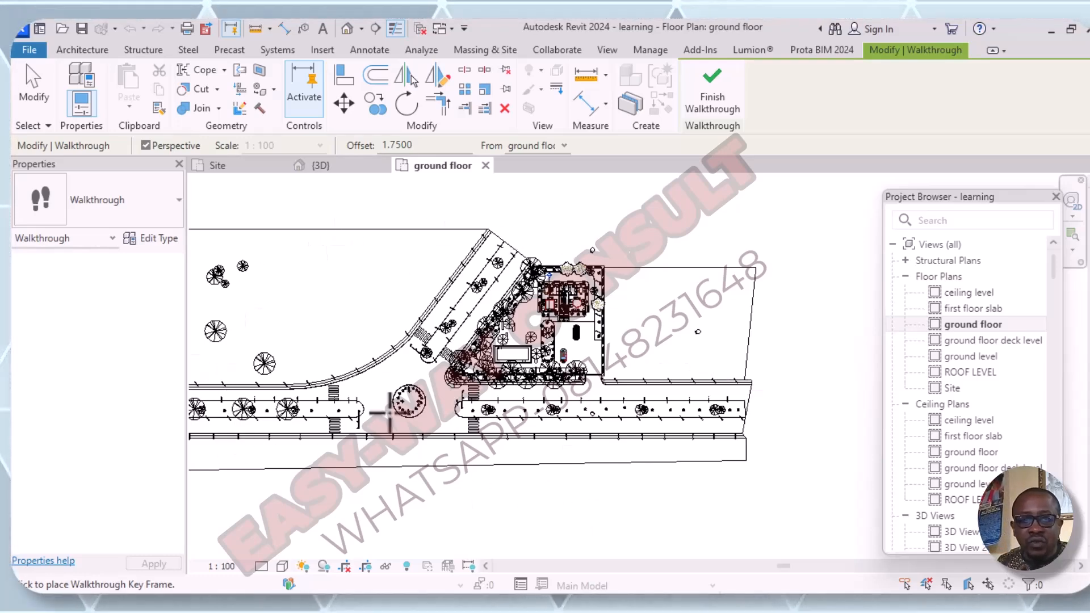
scroll(529, 338, down, 1)
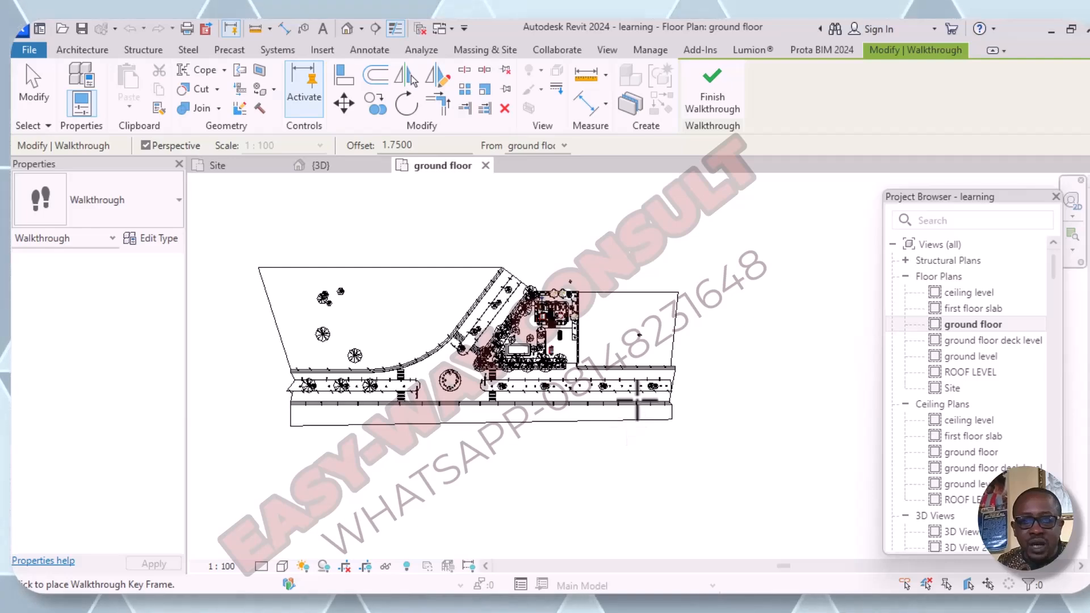
scroll(684, 425, up, 2)
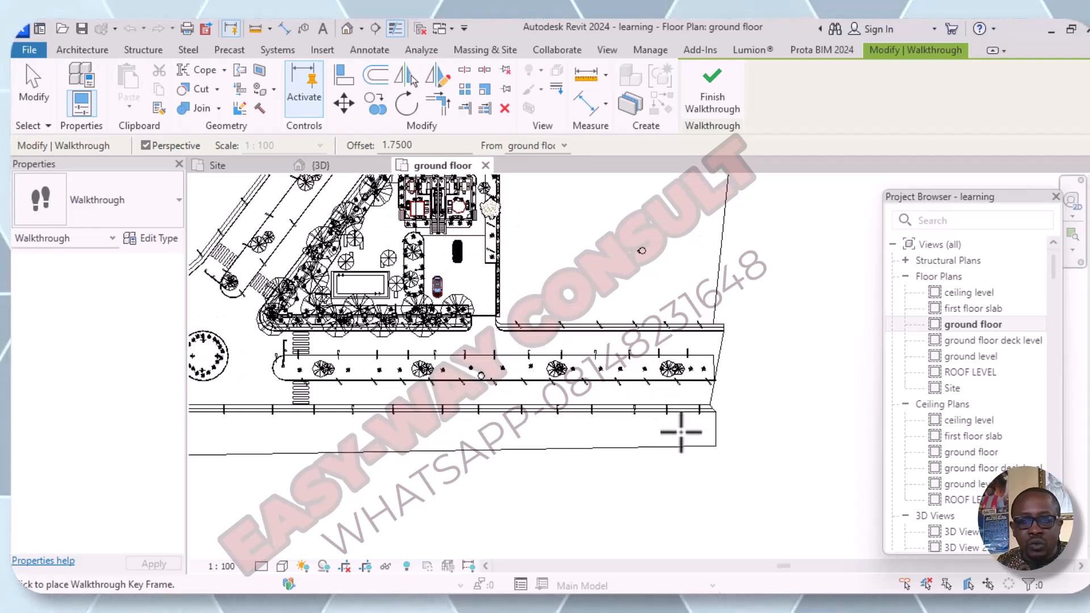
click(678, 432)
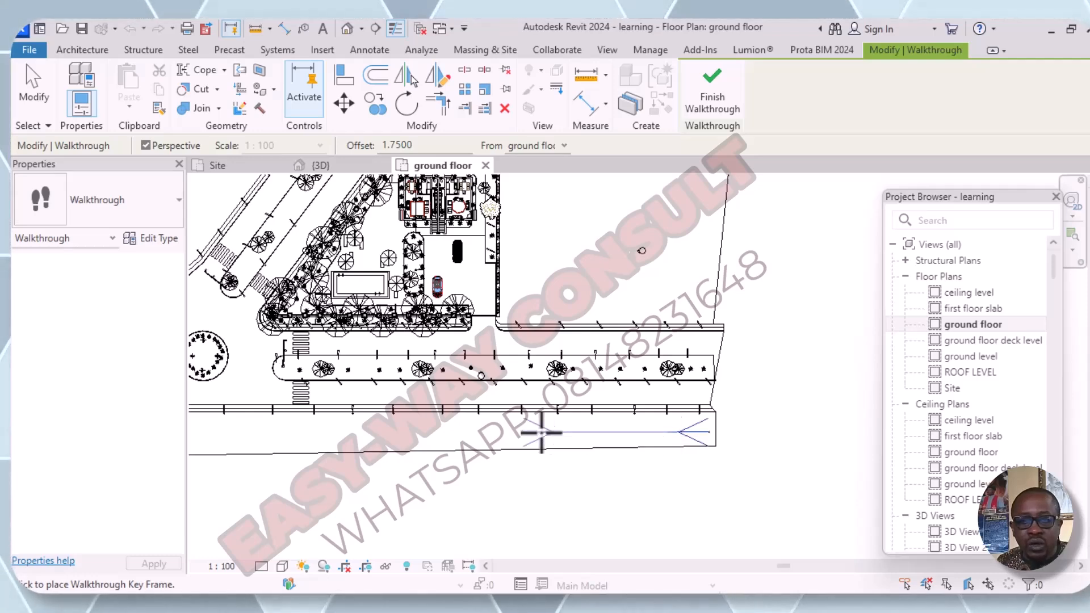
middle_drag(530, 454, 671, 454)
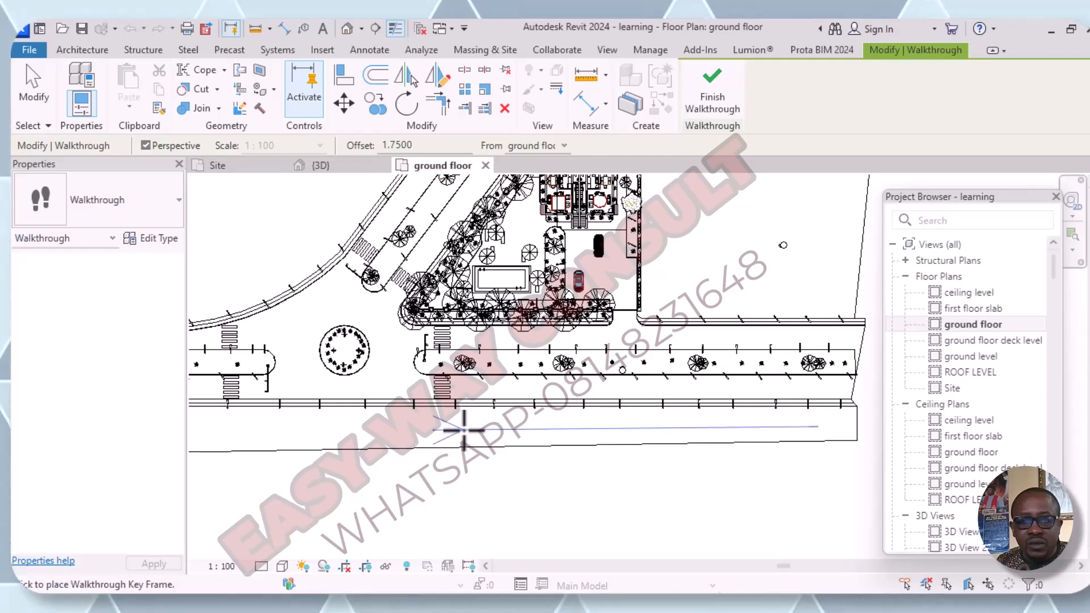
middle_drag(464, 430, 608, 414)
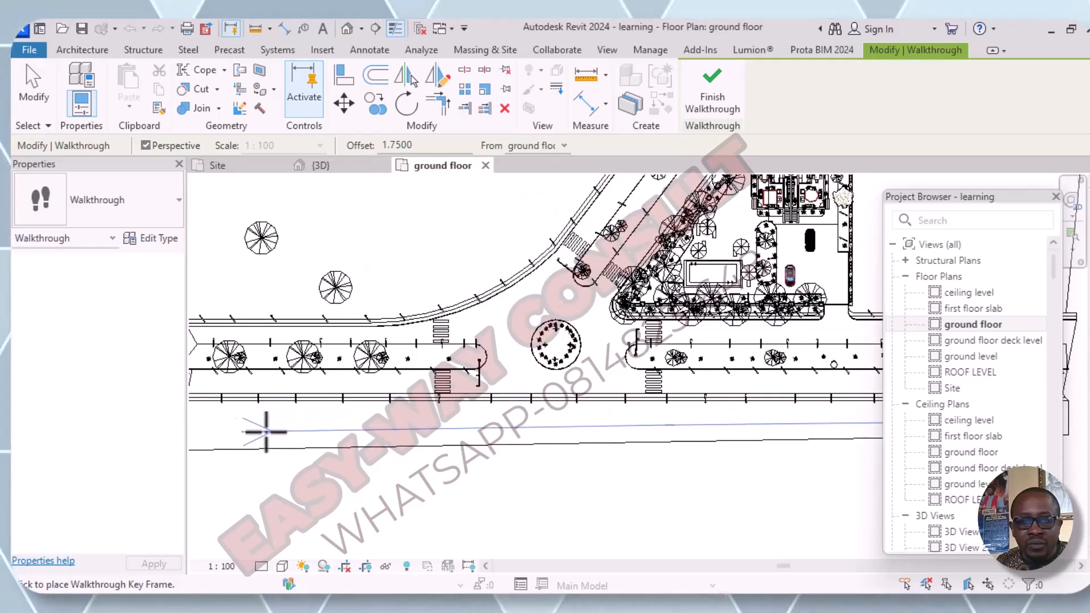
click(227, 426)
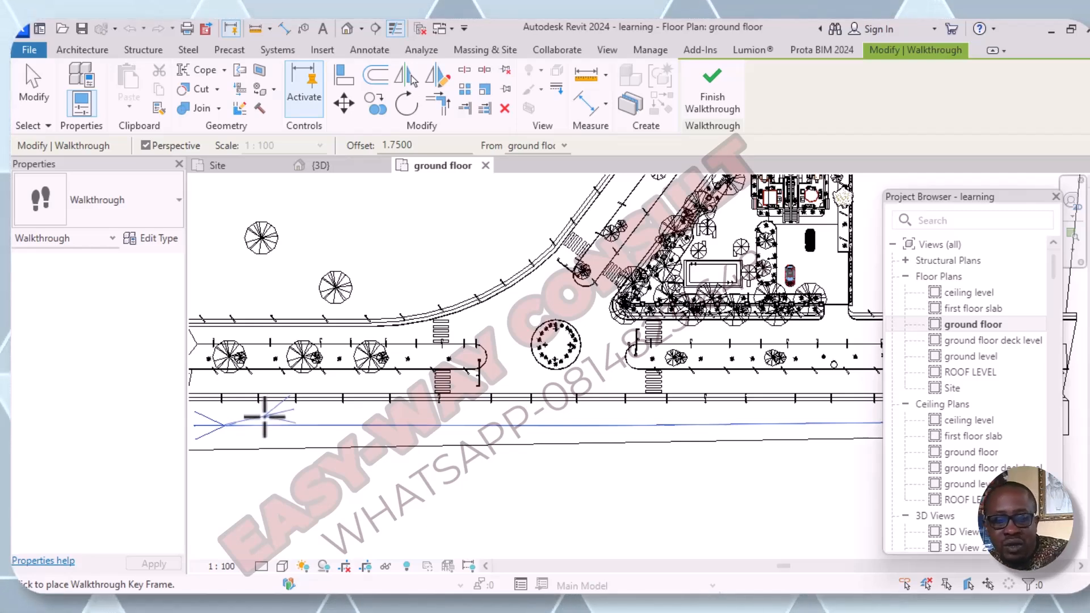
key(Escape)
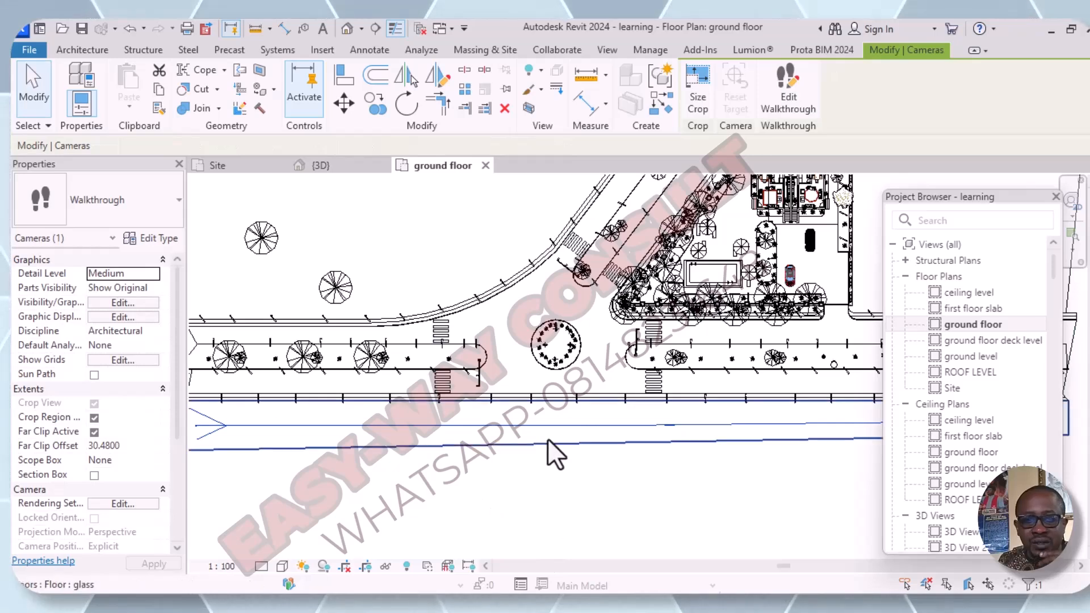
- Open the new walkthrough for editing with the active camera controls and the full path in view
scroll(497, 448, down, 2)
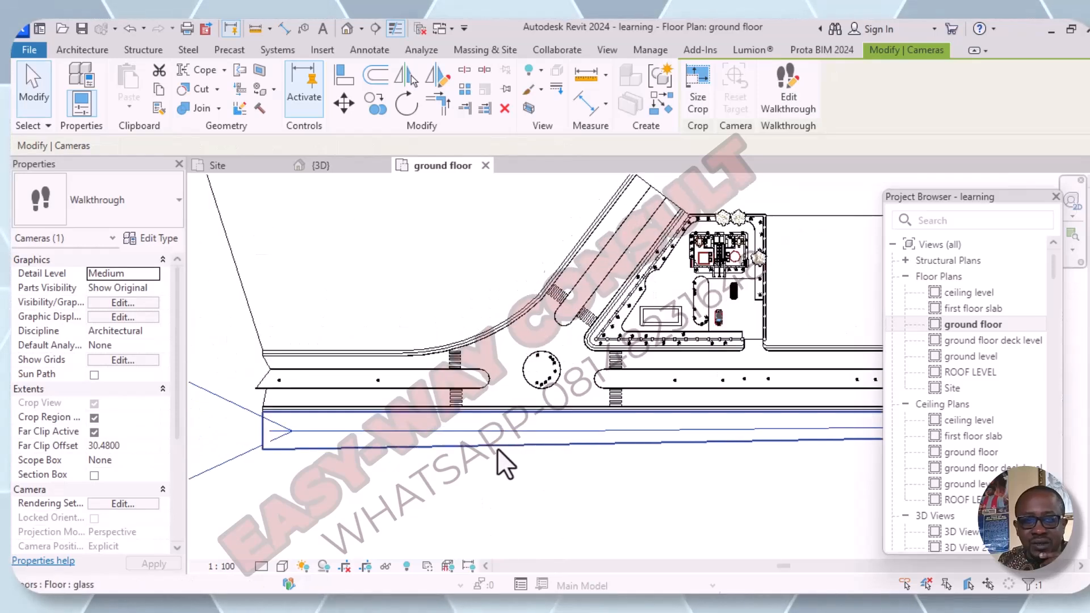
click(788, 106)
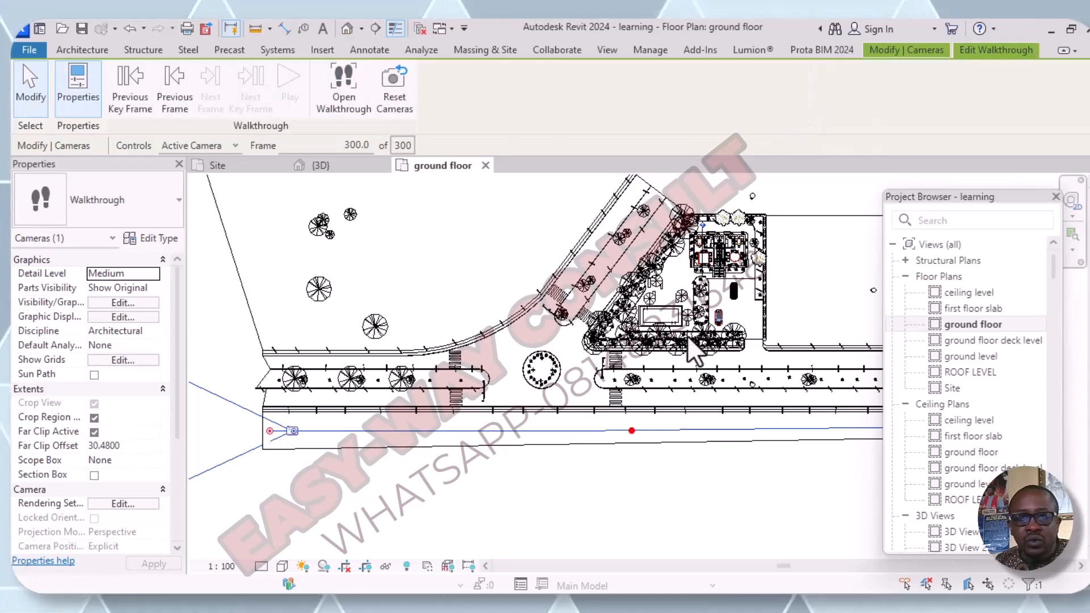
scroll(641, 319, down, 2)
middle_drag(687, 335, 483, 338)
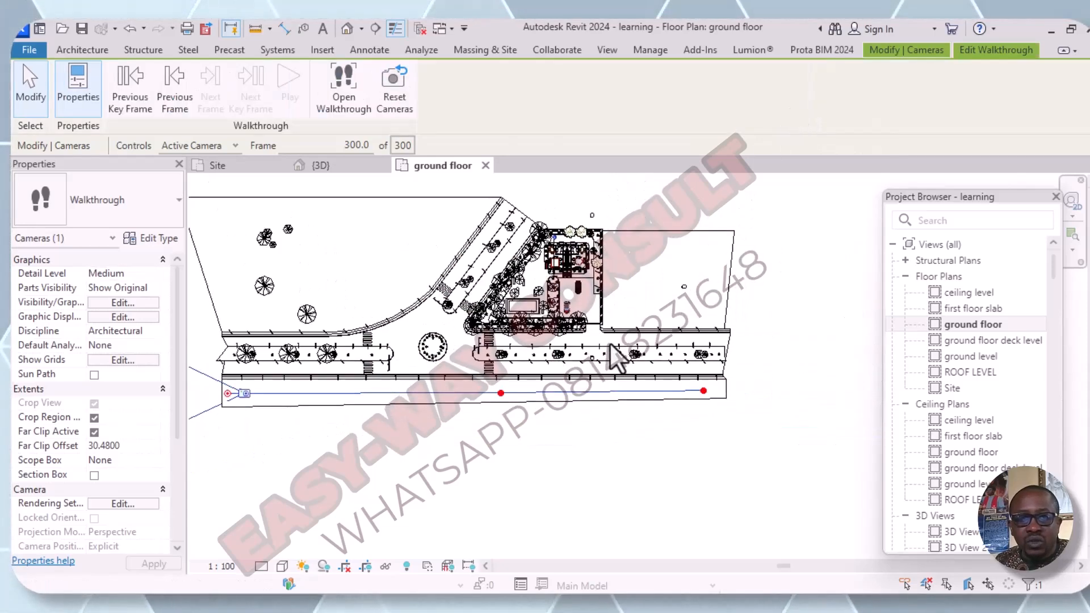
scroll(226, 398, up, 2)
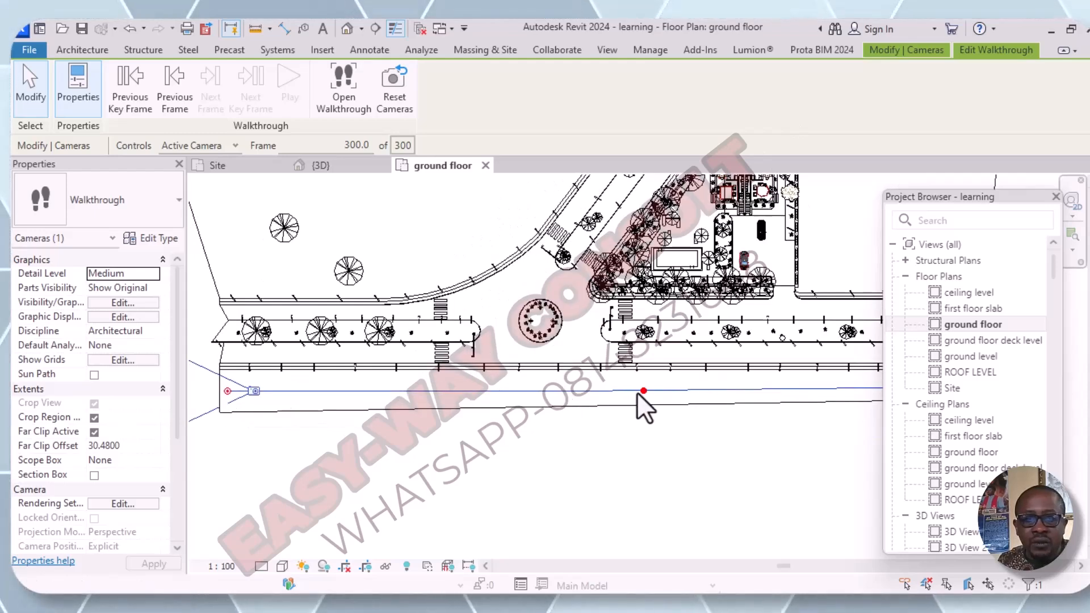
scroll(637, 392, down, 2)
middle_drag(664, 419, 575, 420)
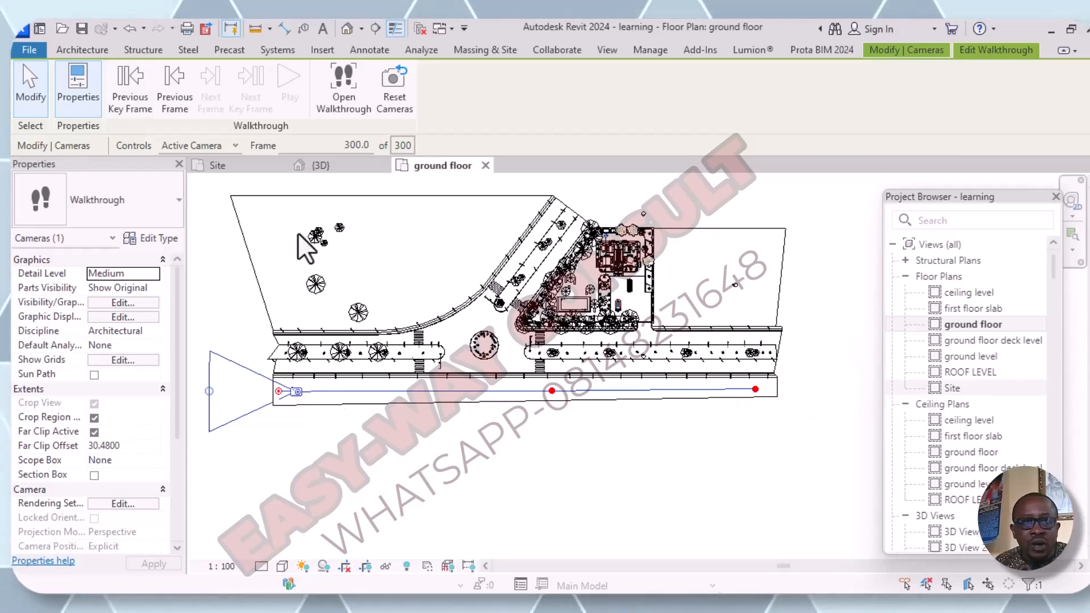
- At the walkthrough's first key frame, aim the camera towards the building and extend its far clip offset to about 100.42
click(131, 98)
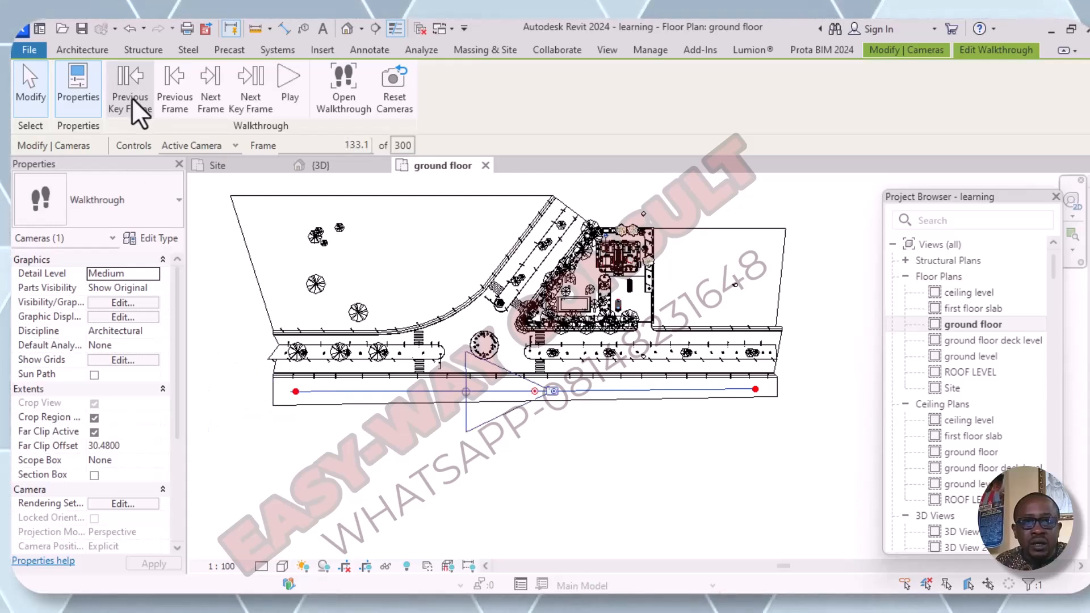
click(131, 98)
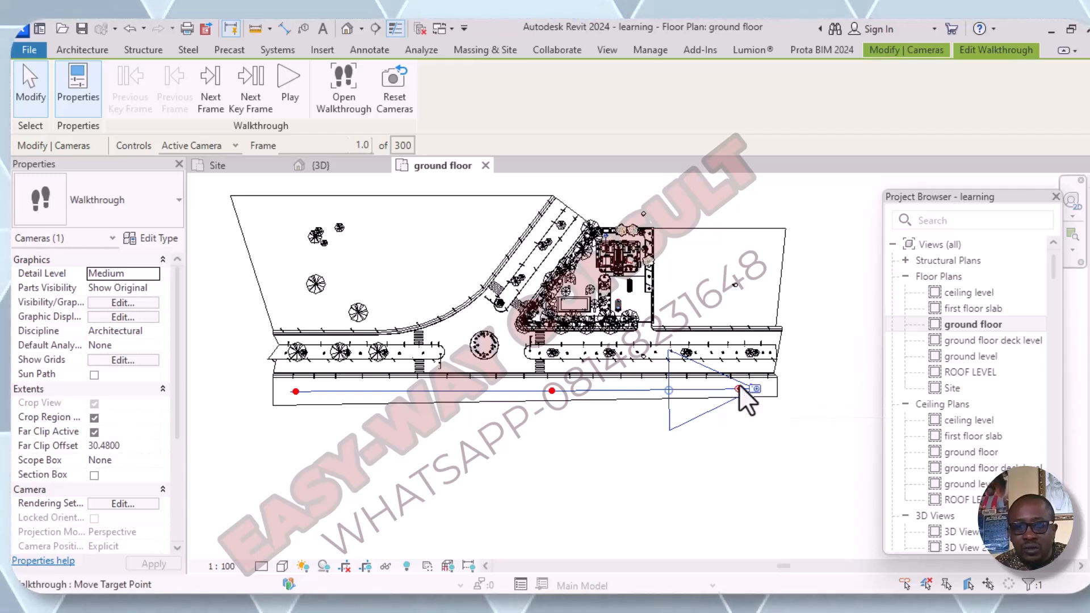
drag(737, 388, 731, 359)
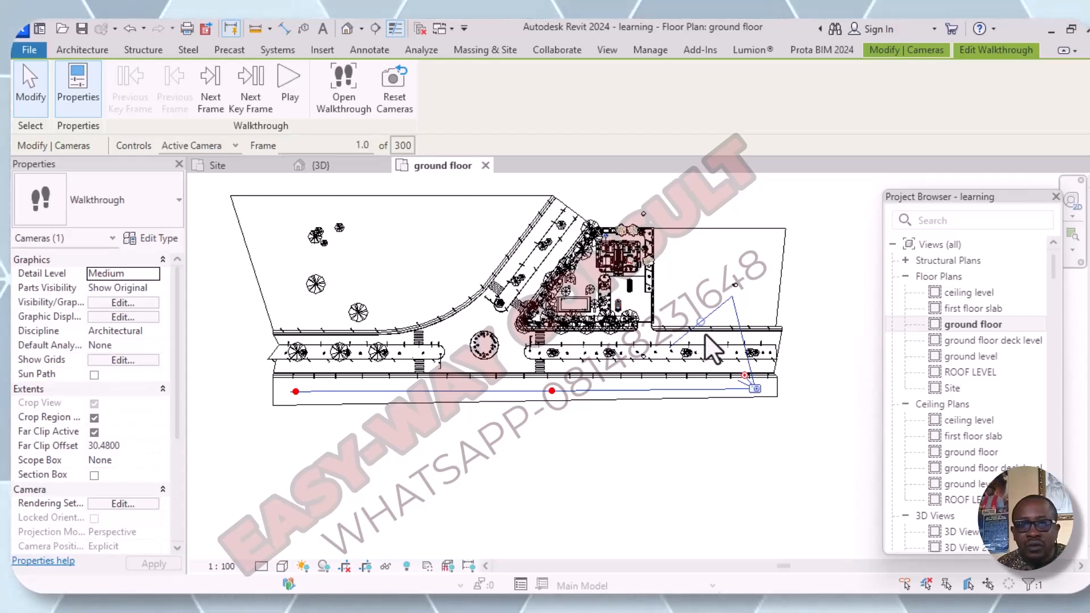
drag(702, 324, 532, 208)
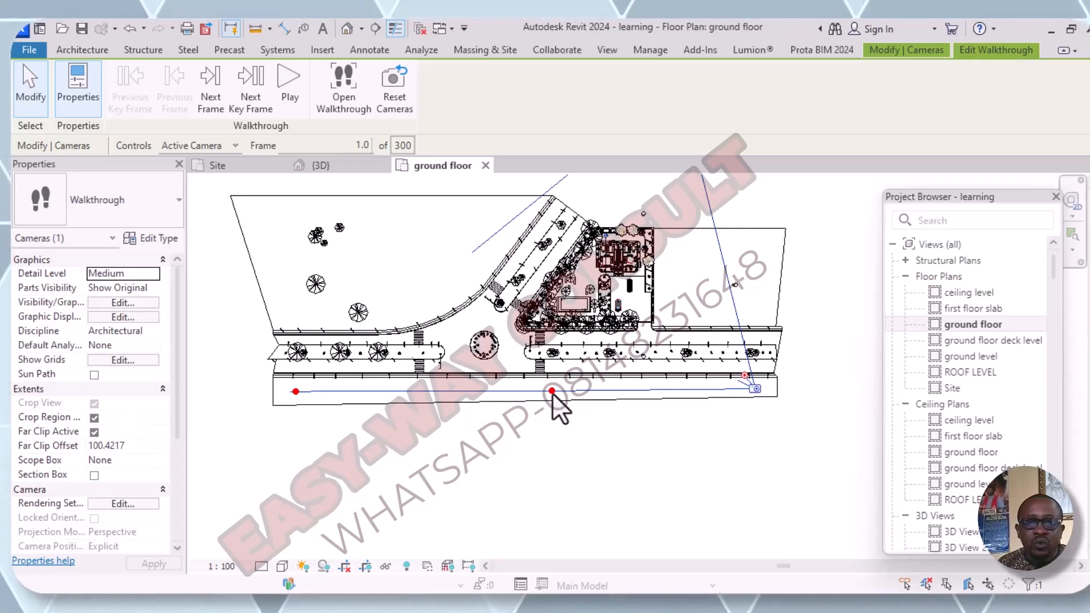
- At the middle key frame, aim the camera towards the building and shorten its far clip offset to about 71.81
click(257, 105)
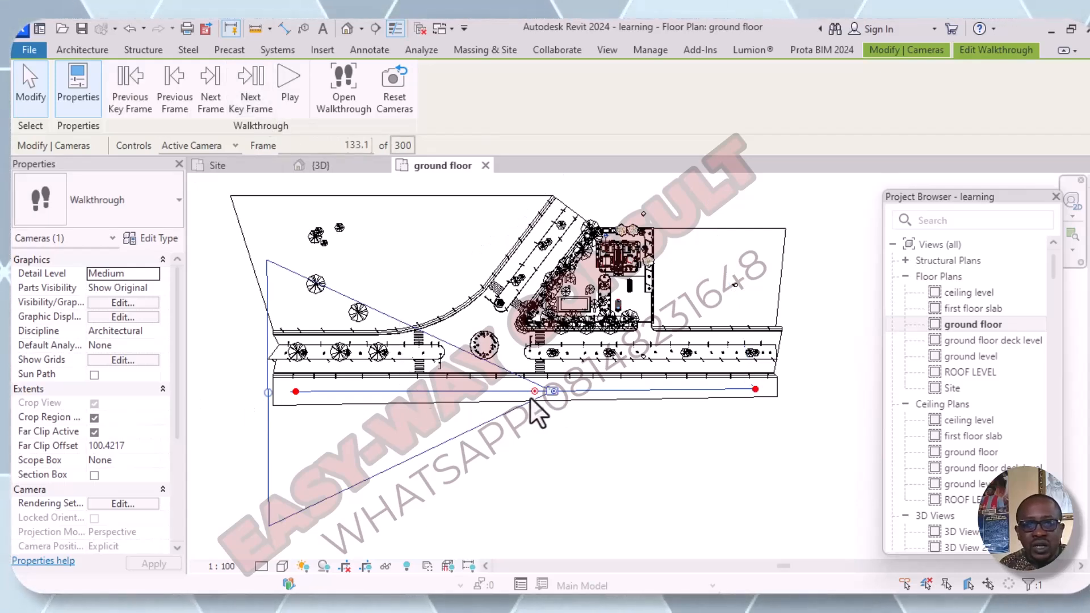
drag(533, 392, 558, 344)
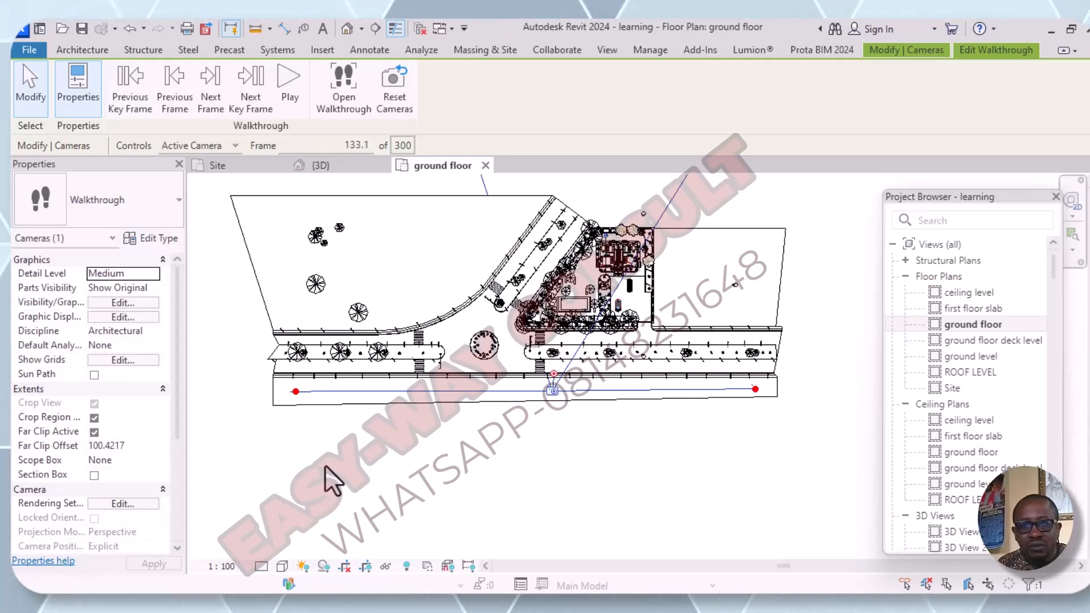
scroll(530, 450, down, 2)
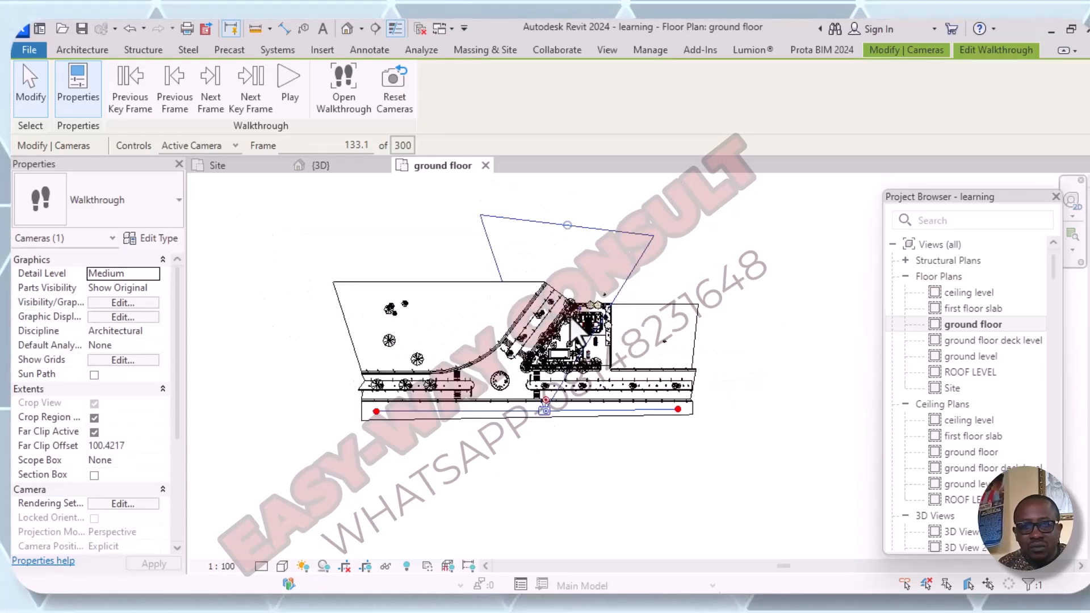
drag(567, 222, 567, 278)
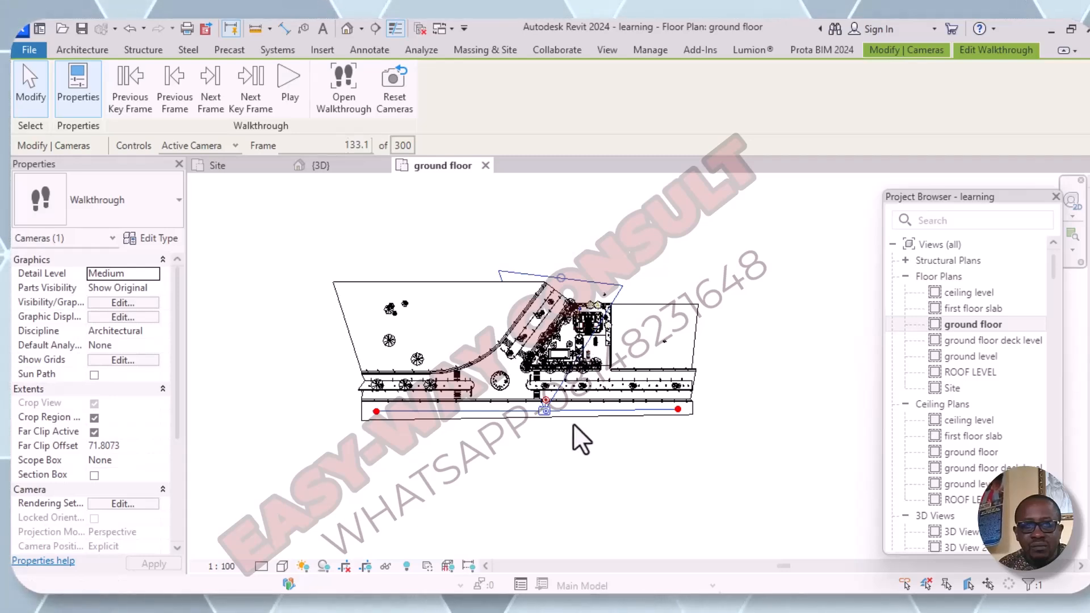
- At the walkthrough's last key frame, aim the camera towards the building and extend its far clip offset to about 112.32
scroll(574, 424, up, 1)
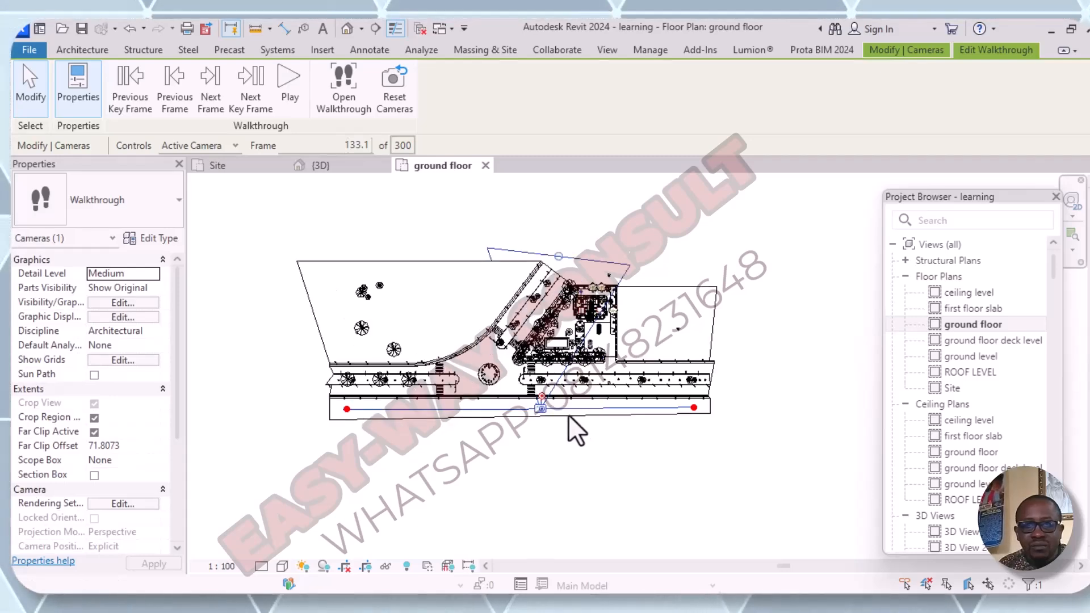
scroll(568, 415, up, 1)
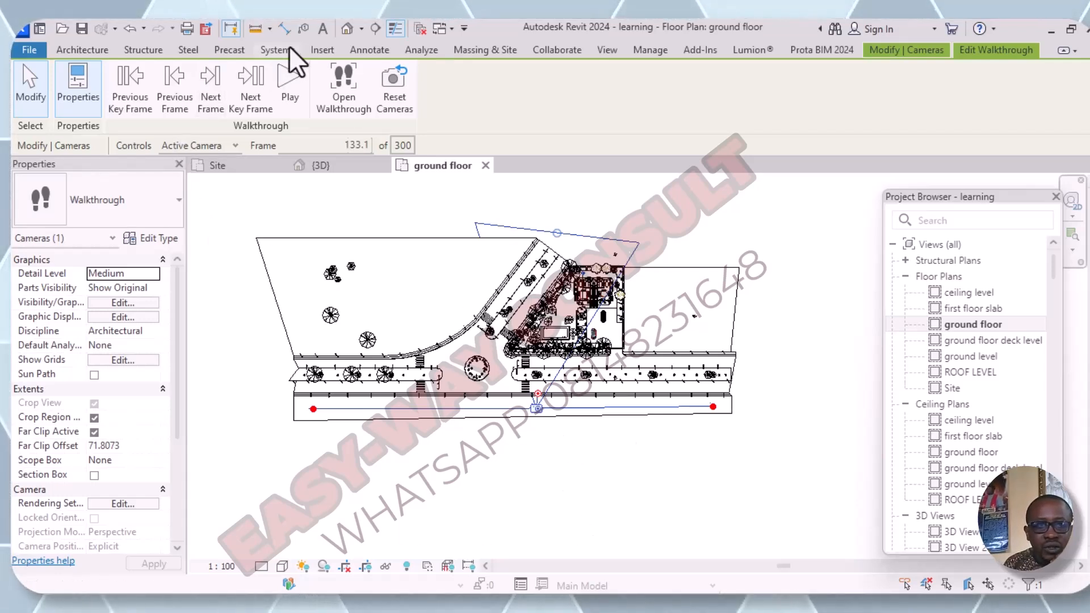
click(248, 98)
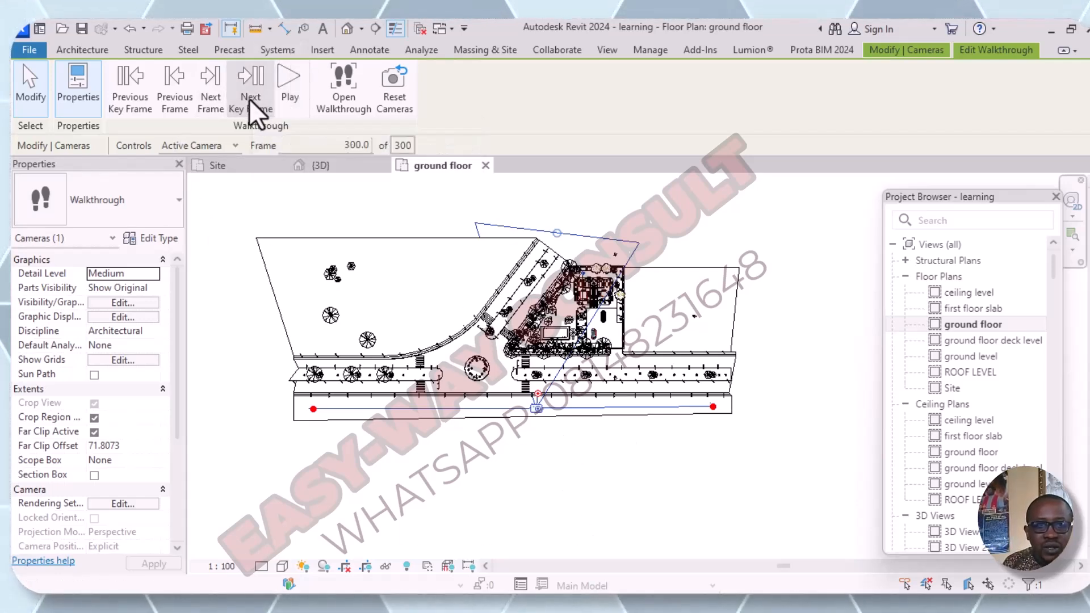
scroll(612, 470, down, 2)
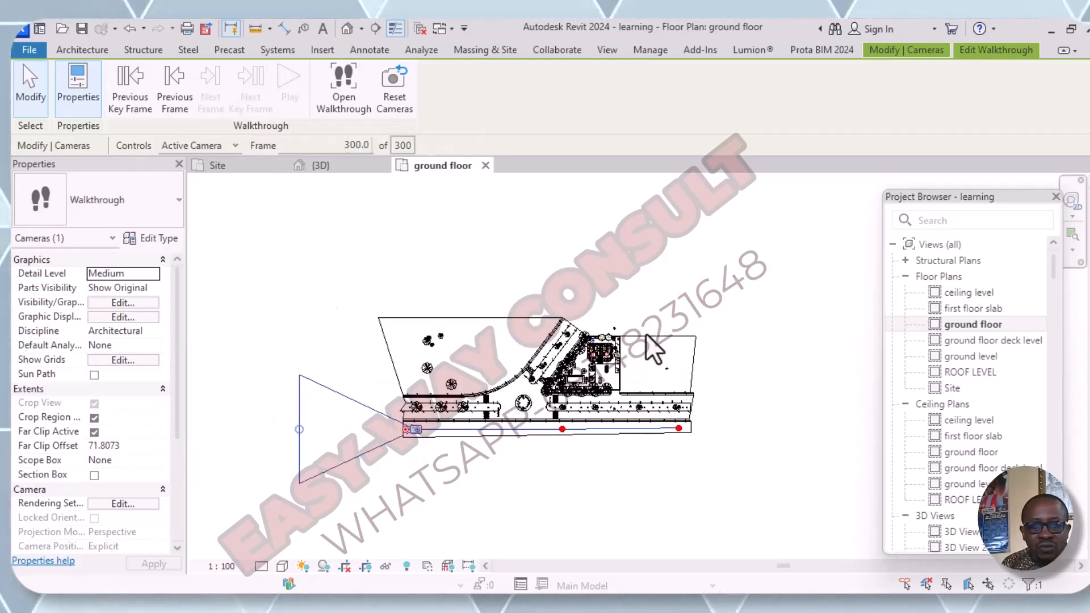
drag(405, 430, 448, 388)
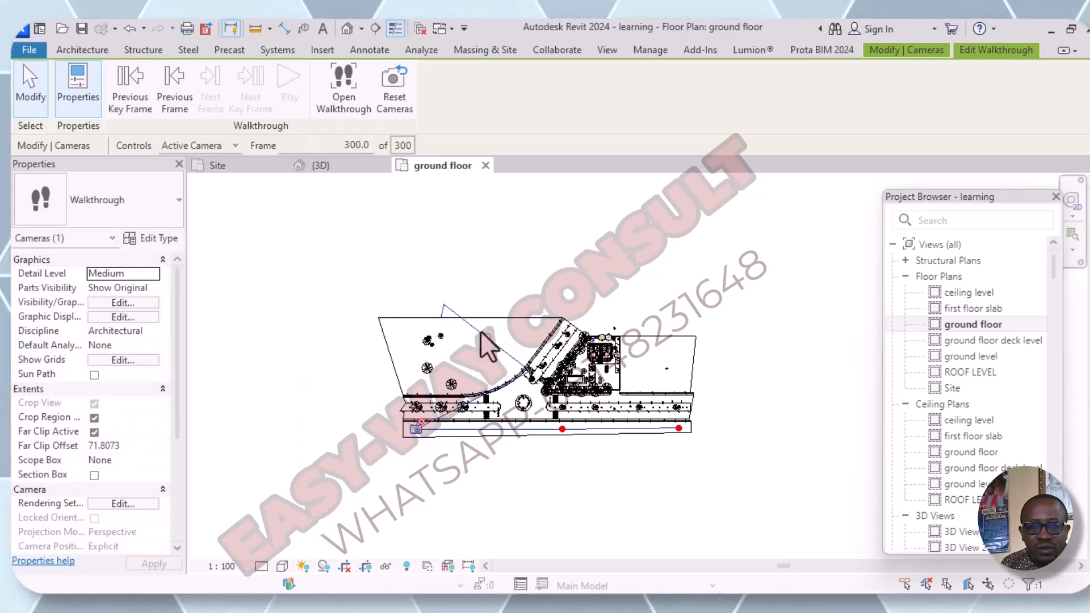
drag(485, 339, 527, 286)
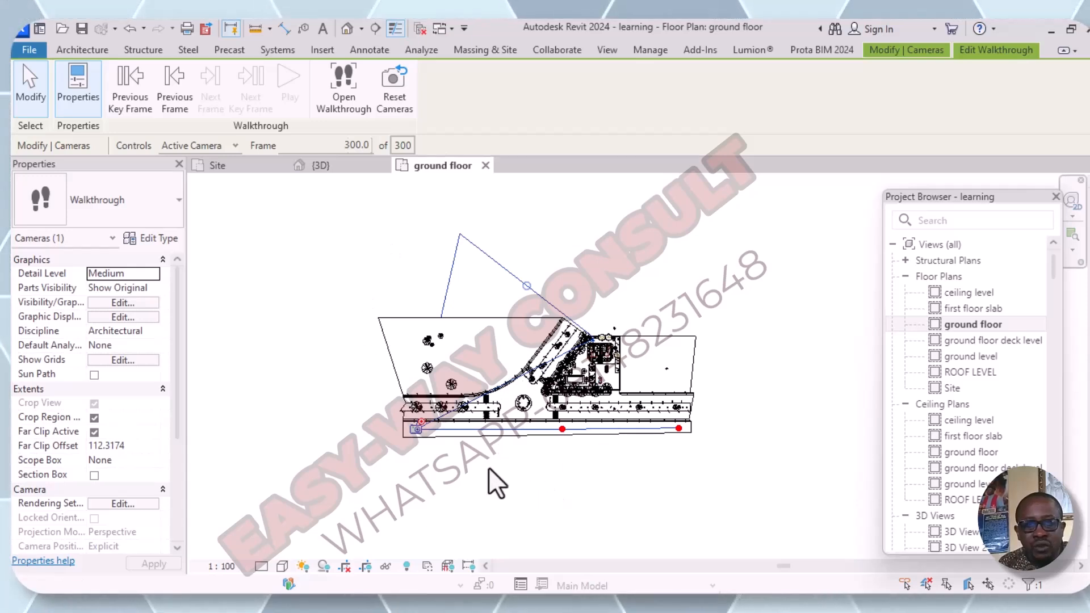
key(Escape)
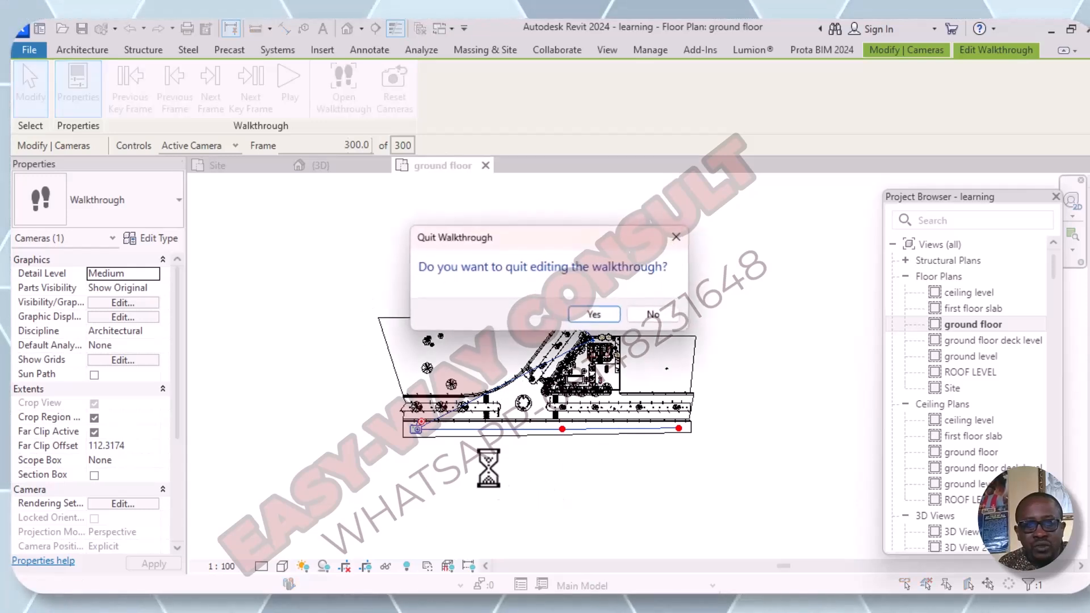
click(674, 237)
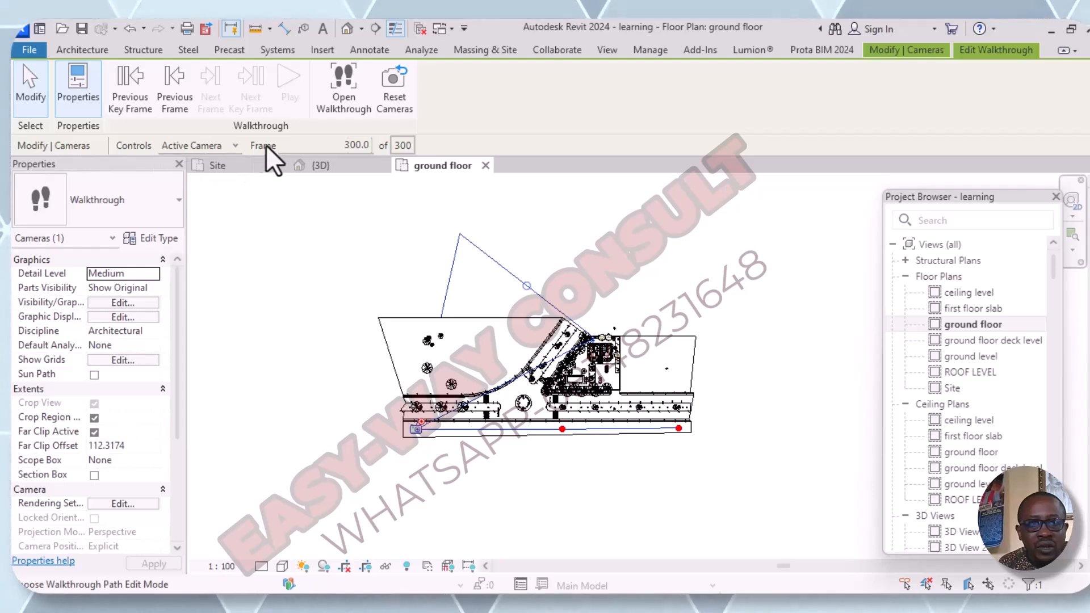
- Set the walkthrough's playback rate to 5 frames per second and apply it
click(403, 145)
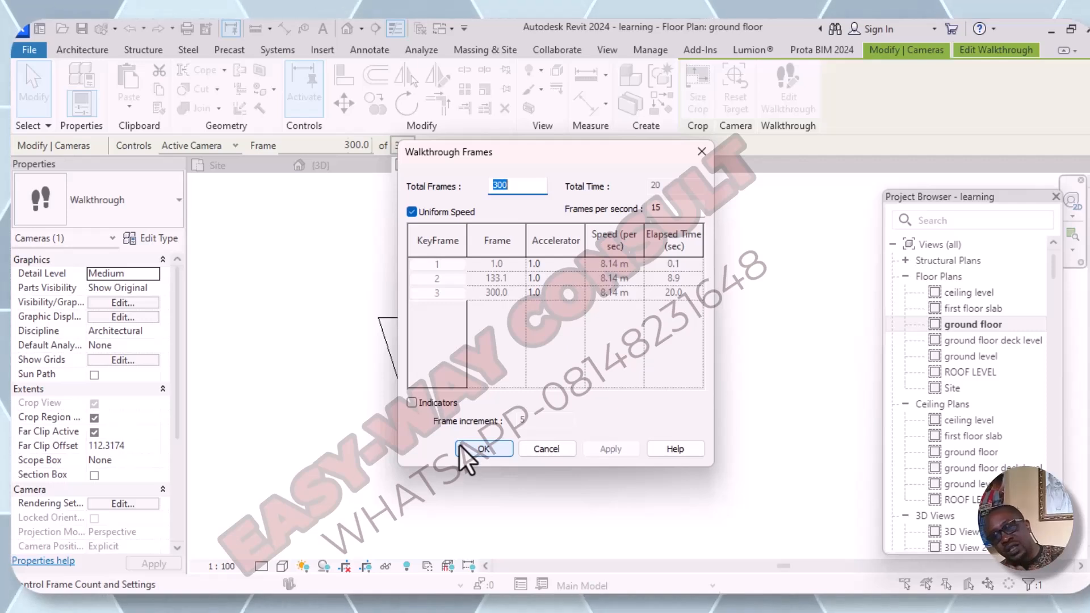
click(664, 209)
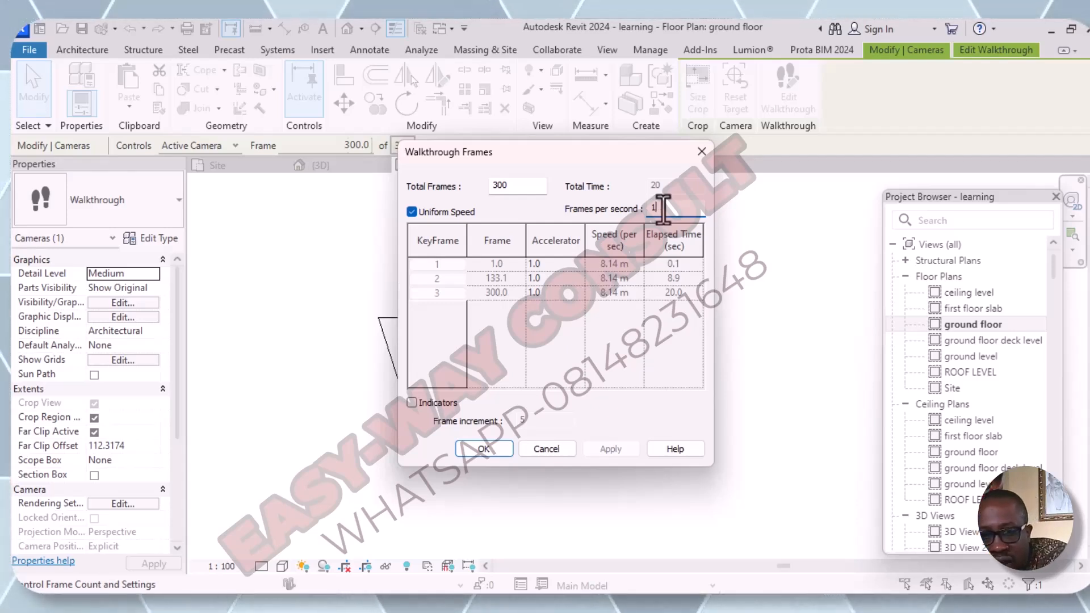
key(BackSpace)
key(BackSpace)
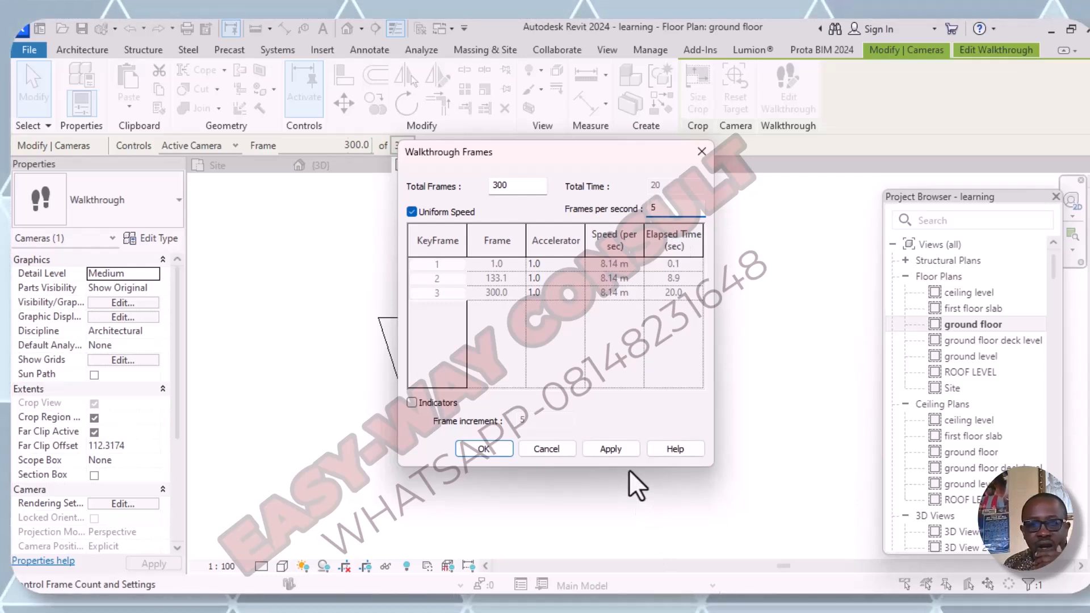
click(602, 449)
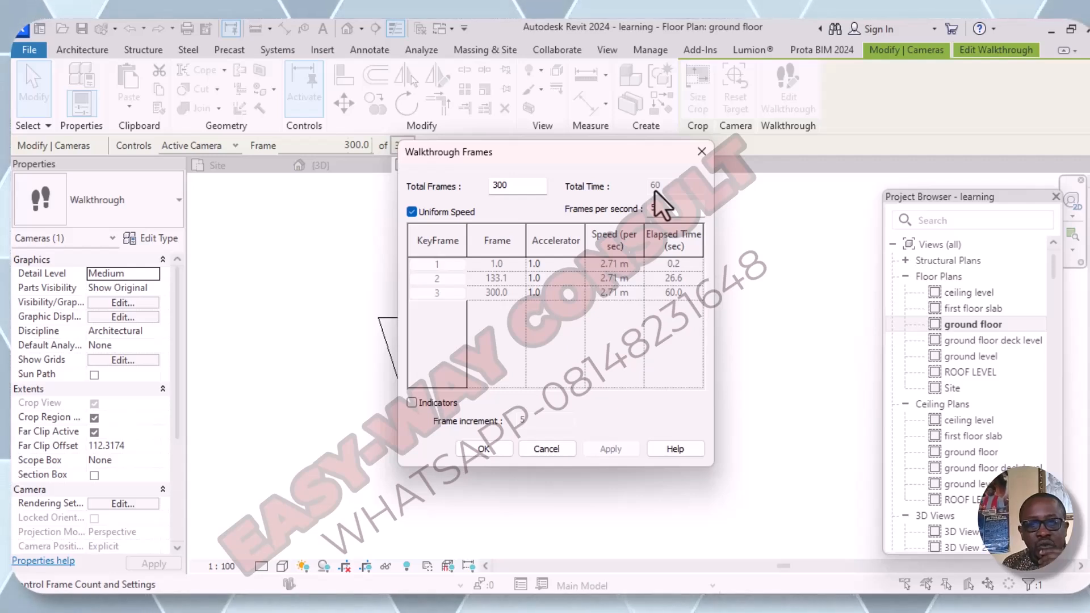
- Set the walkthrough's playback rate to 1 frame per second, keeping 300 total frames, and accept the frame settings
click(661, 216)
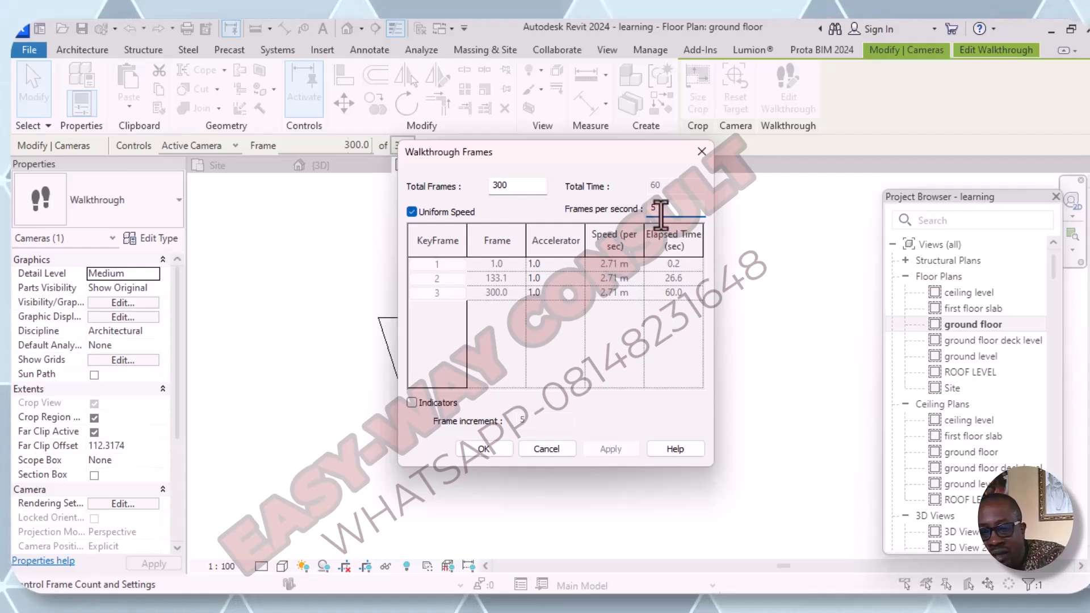
text(1)
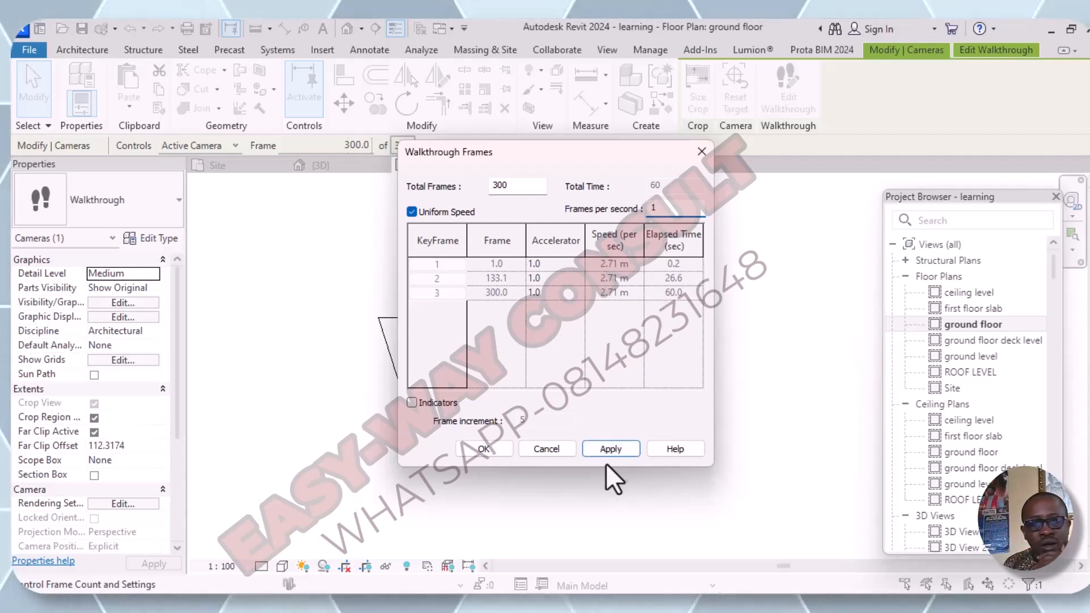
click(612, 449)
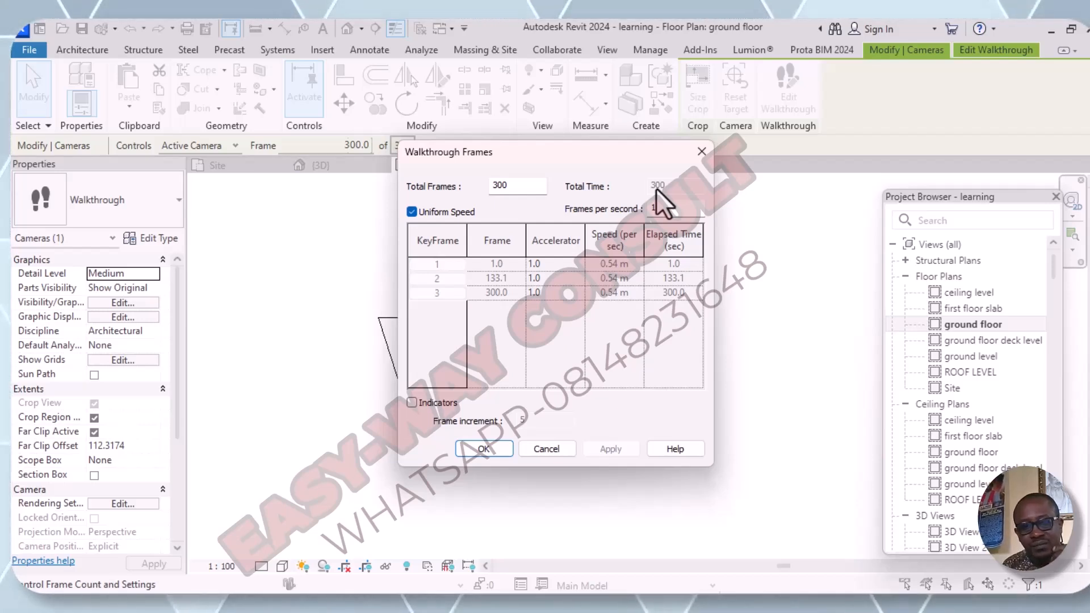
click(483, 448)
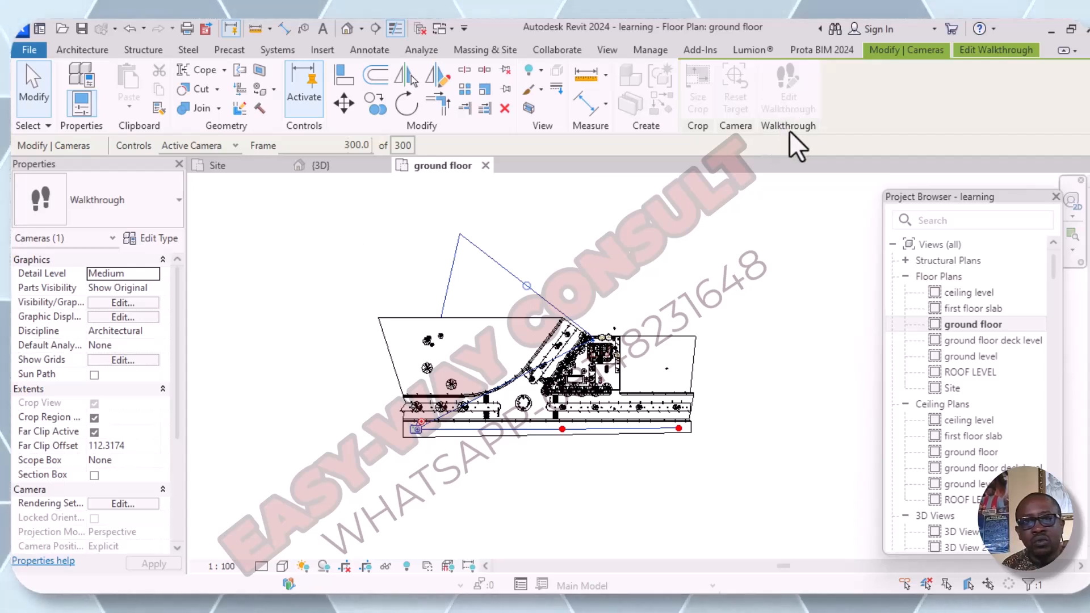
- Open the walkthrough's camera view and enlarge its crop region outward on all four sides
click(1001, 50)
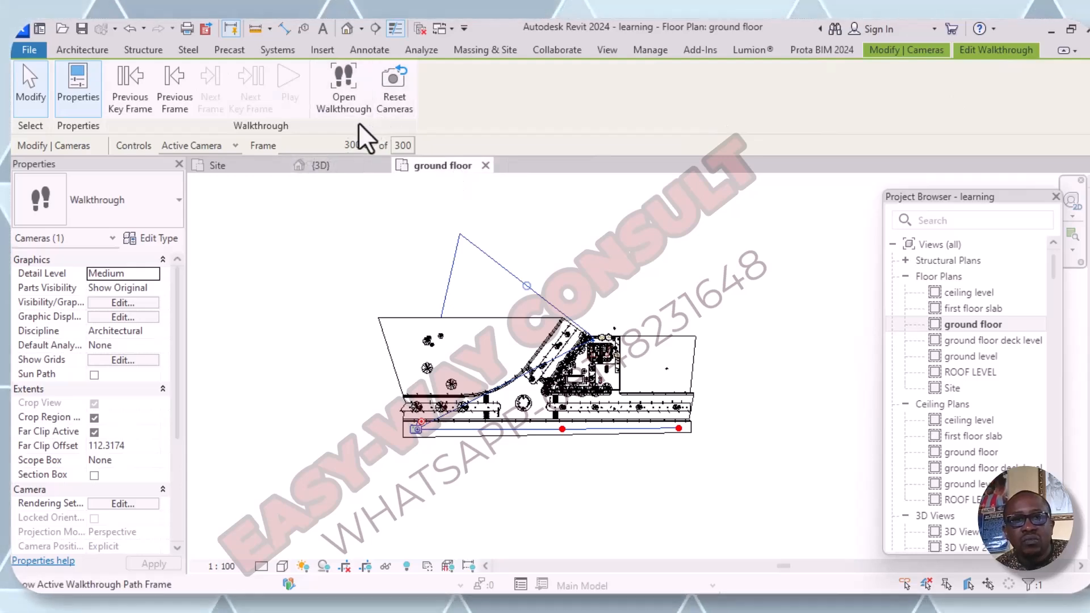
click(350, 102)
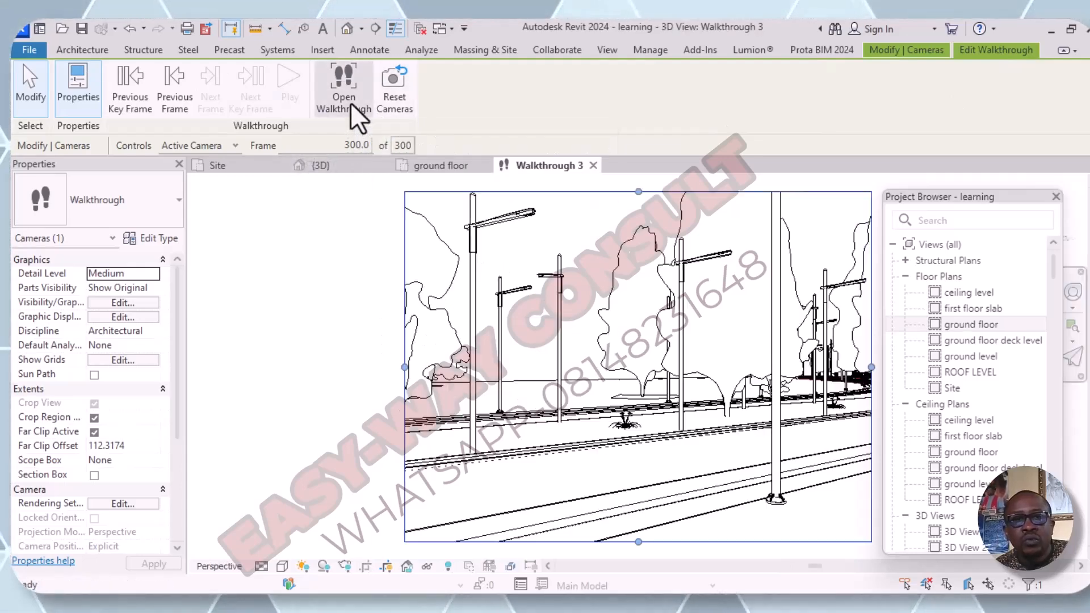
scroll(541, 364, down, 4)
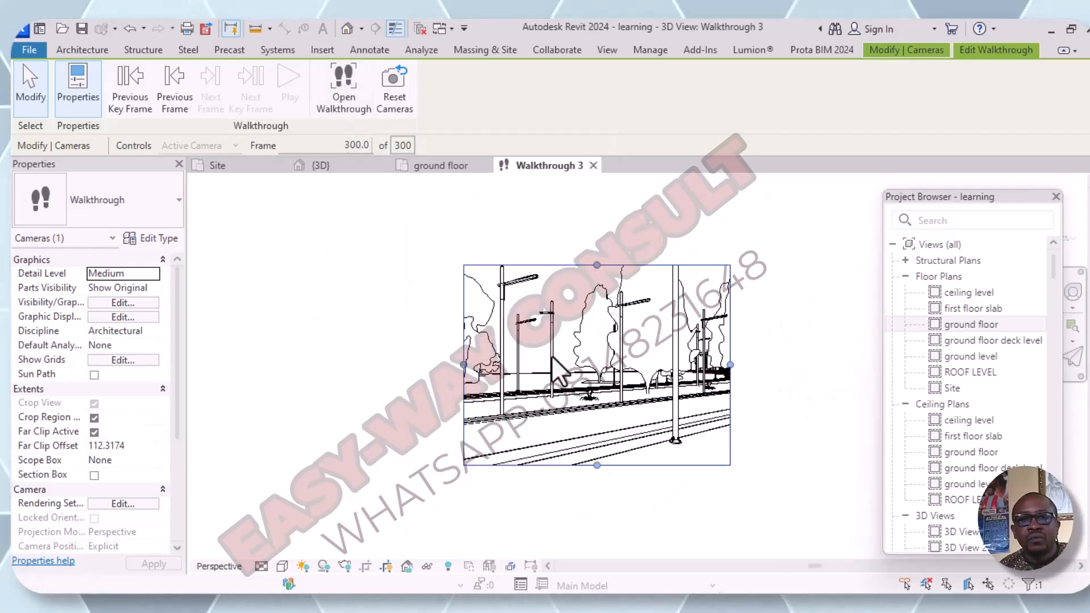
scroll(471, 376, up, 1)
scroll(469, 371, up, 2)
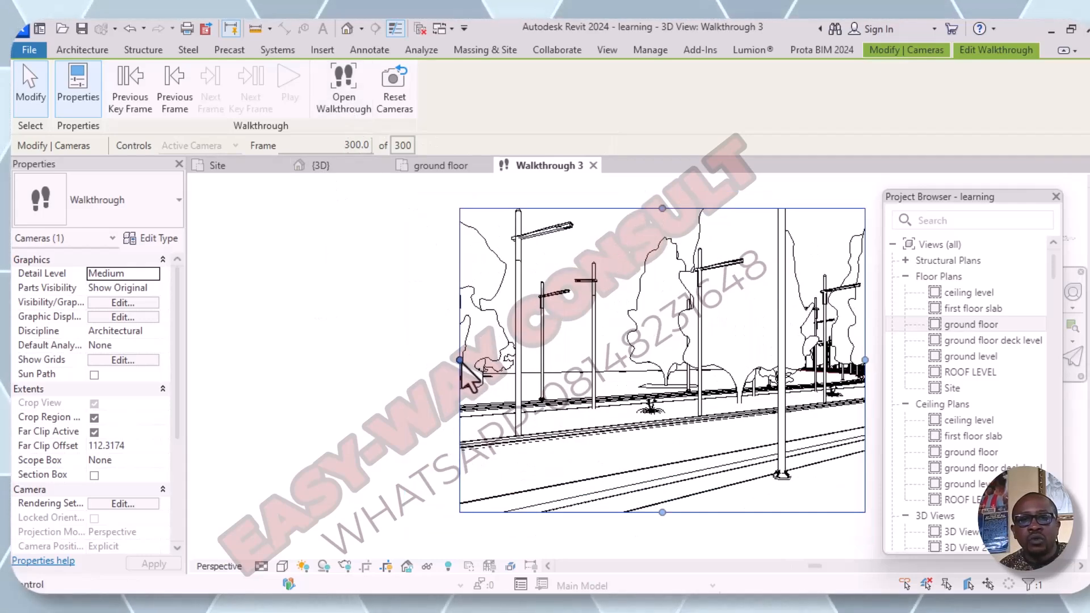
drag(461, 358, 235, 387)
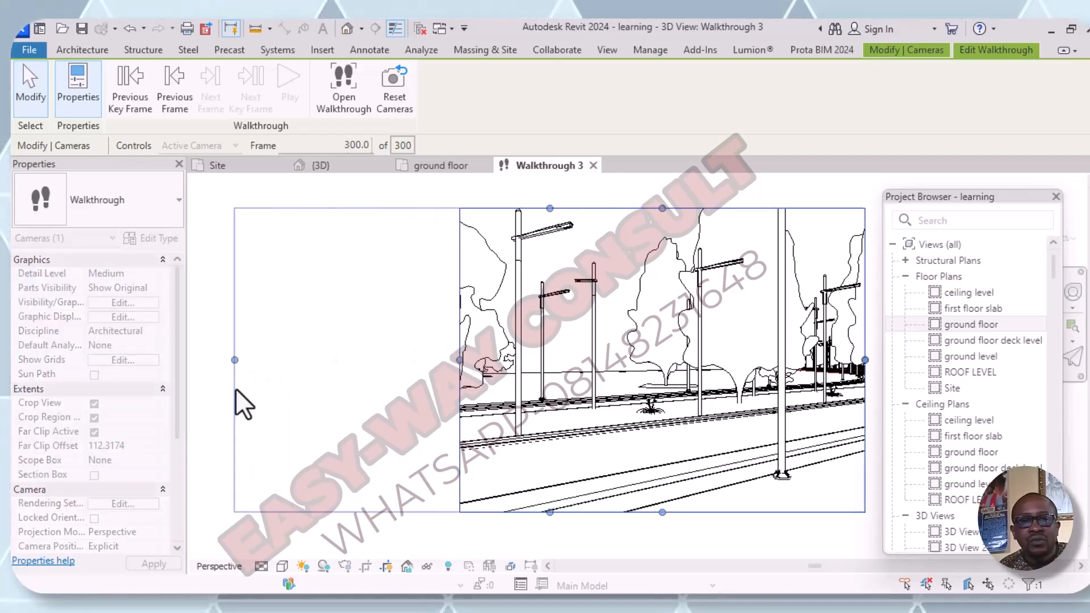
scroll(284, 392, down, 2)
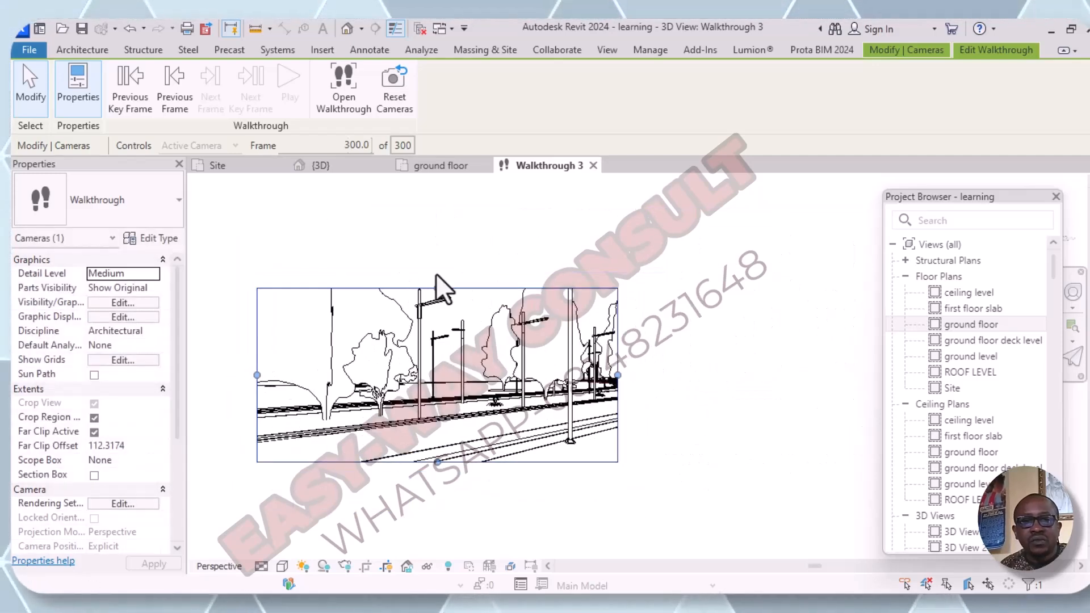
drag(436, 286, 434, 225)
drag(617, 340, 783, 344)
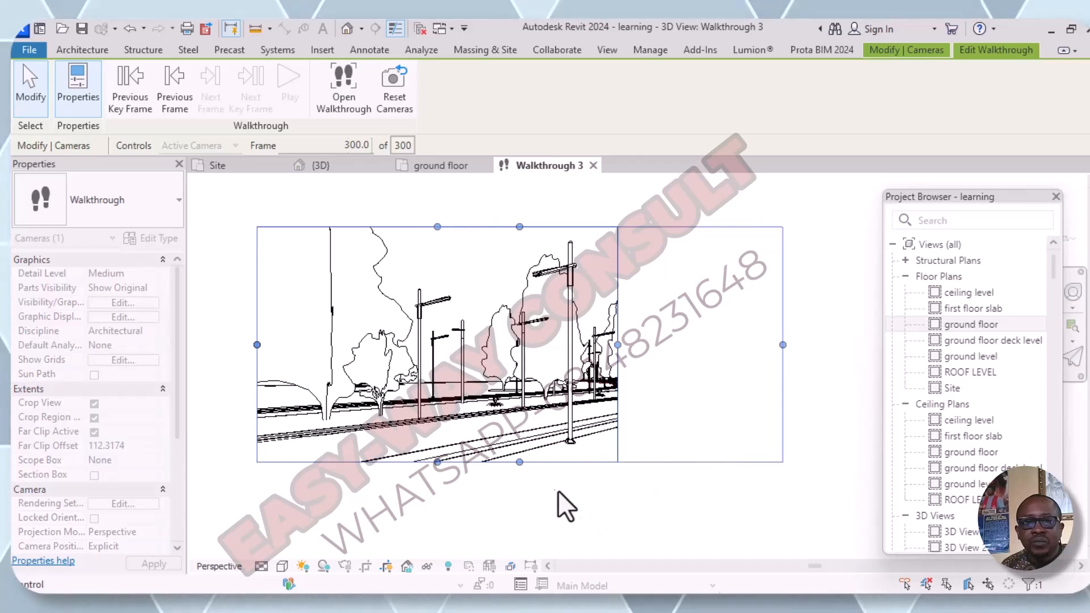
drag(519, 462, 525, 521)
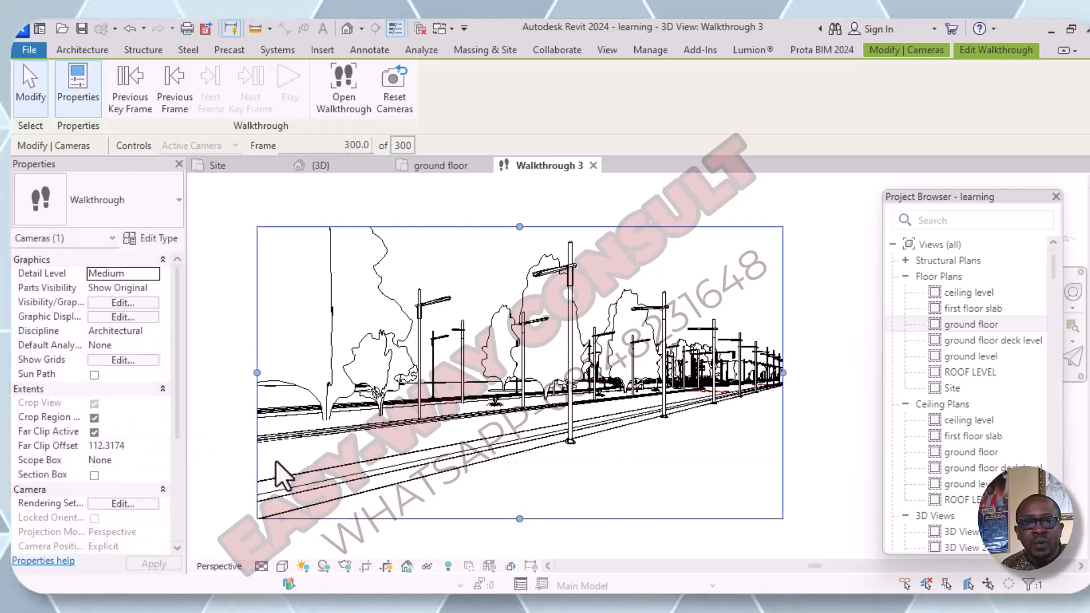
- Set the walkthrough view's visual style to Realistic and preview the walkthrough from its first key frame, stopping partway
click(283, 567)
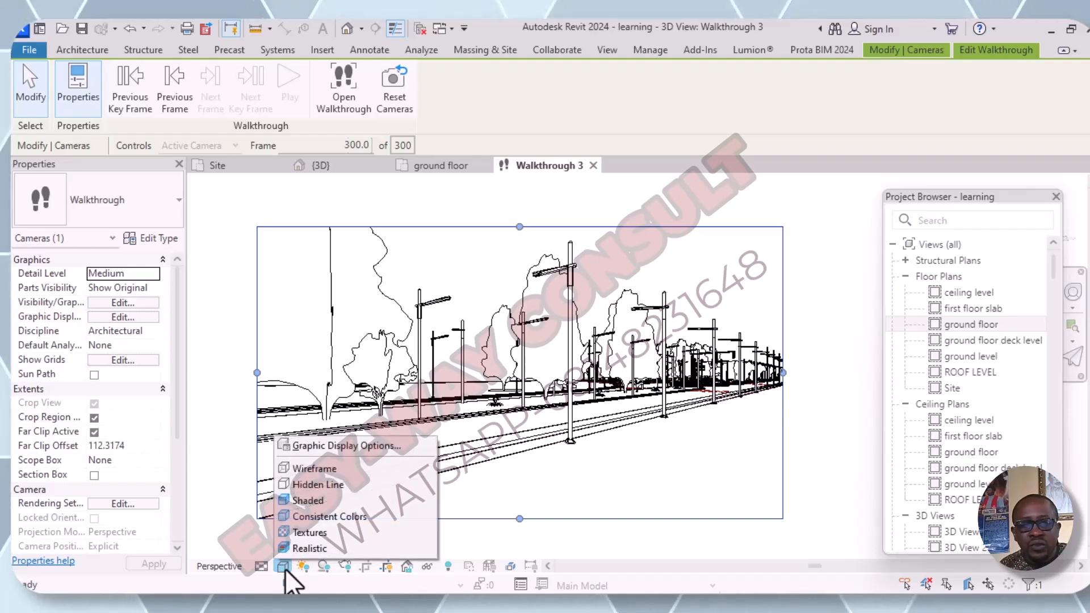
click(311, 549)
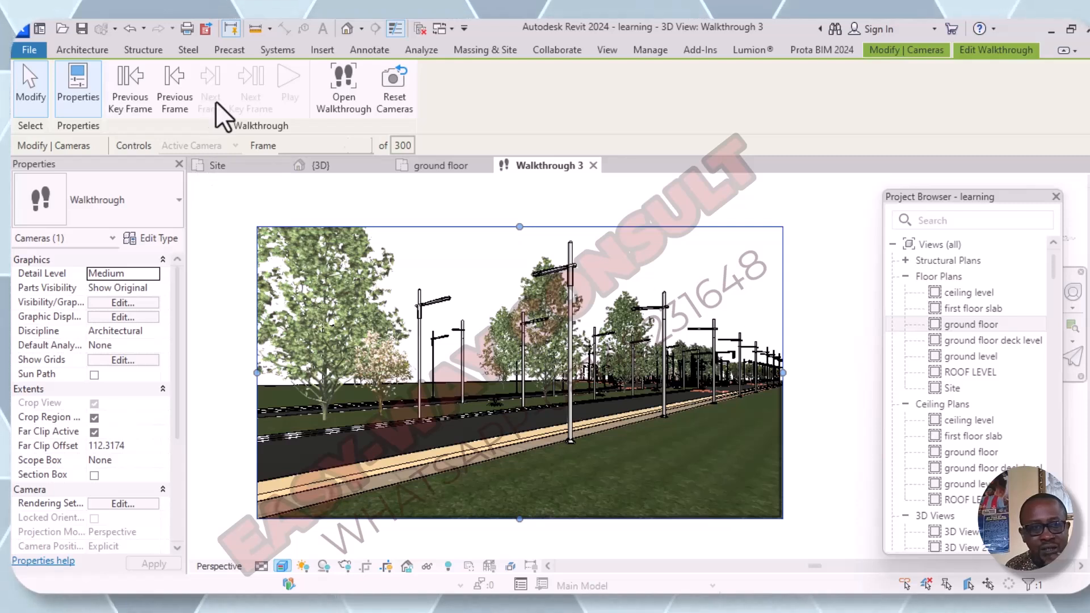
click(130, 101)
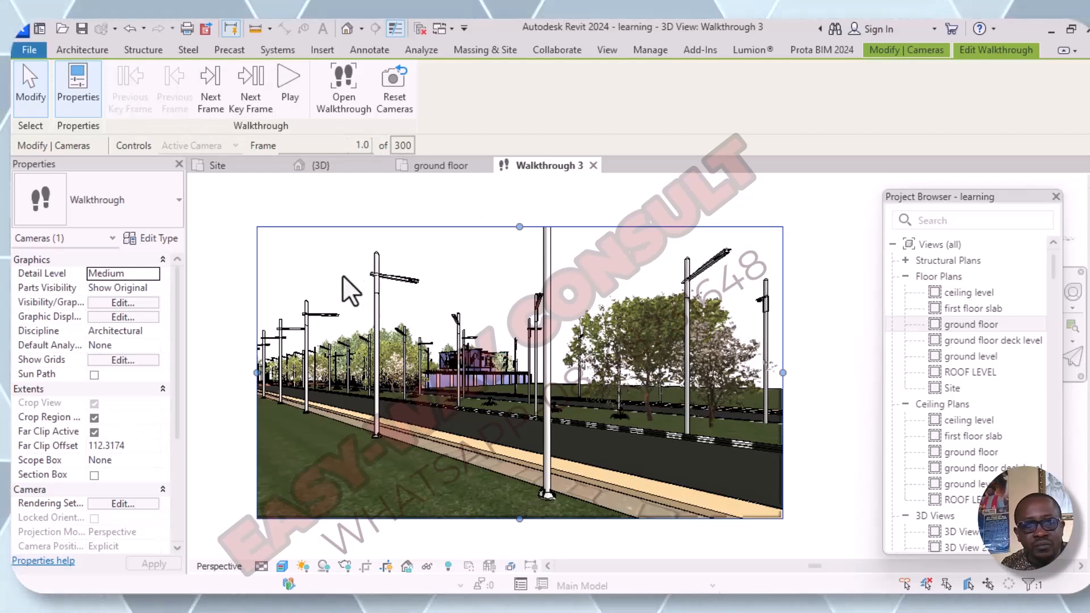
click(288, 97)
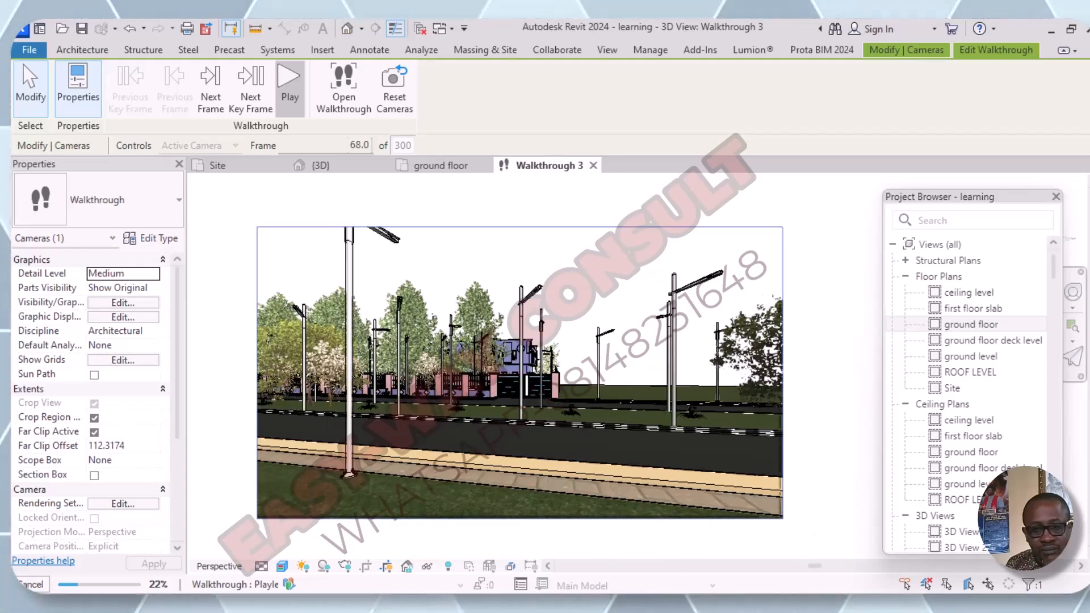
key(Escape)
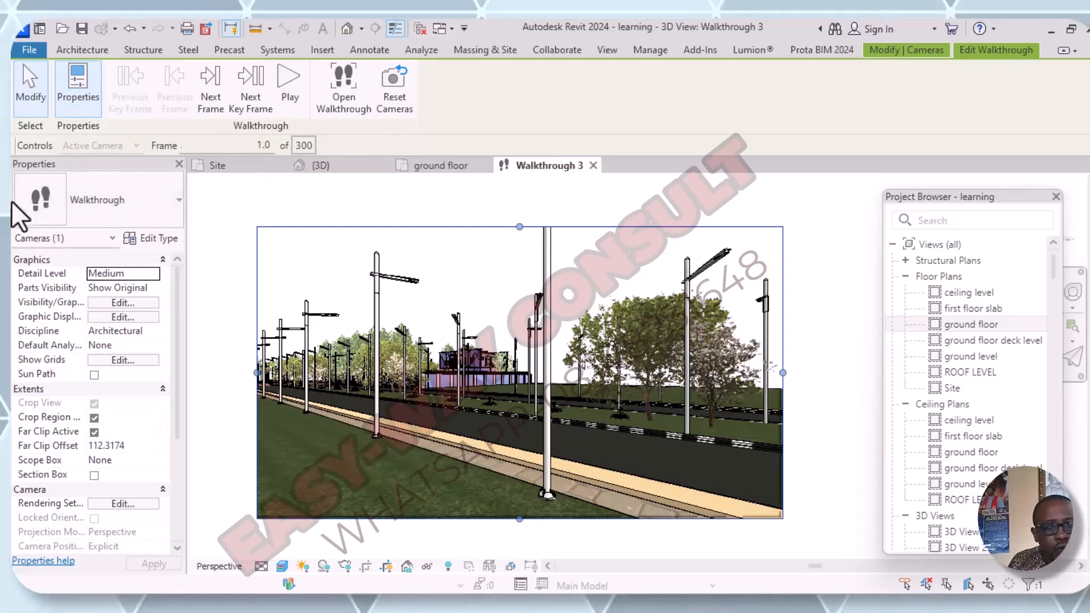
- Start exporting the walkthrough as an animation with all frames at 1 frame per second and the Realistic visual style
click(32, 51)
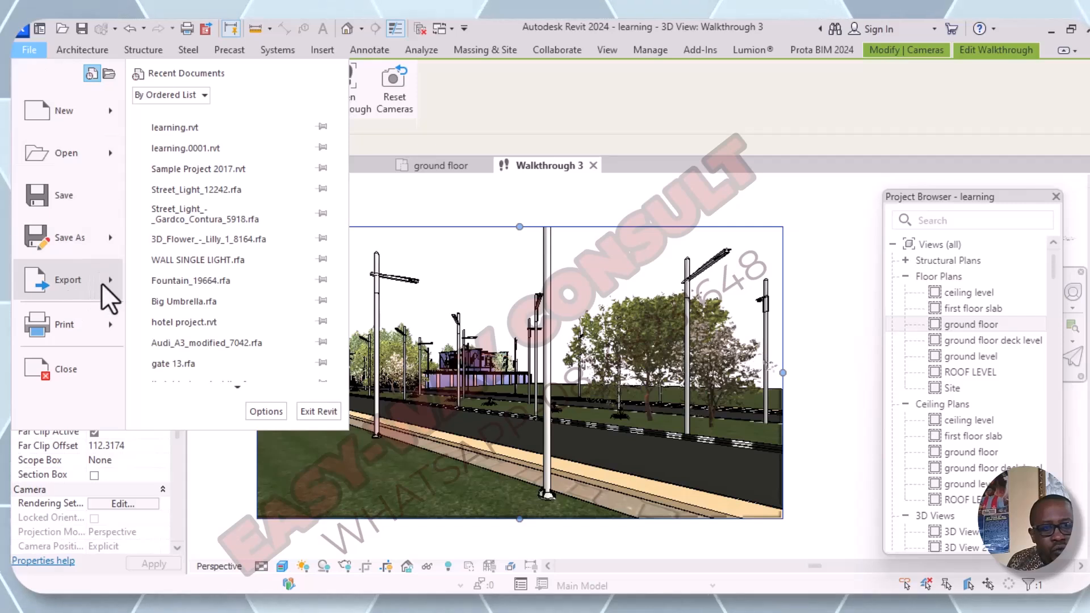
mouse_move(107, 280)
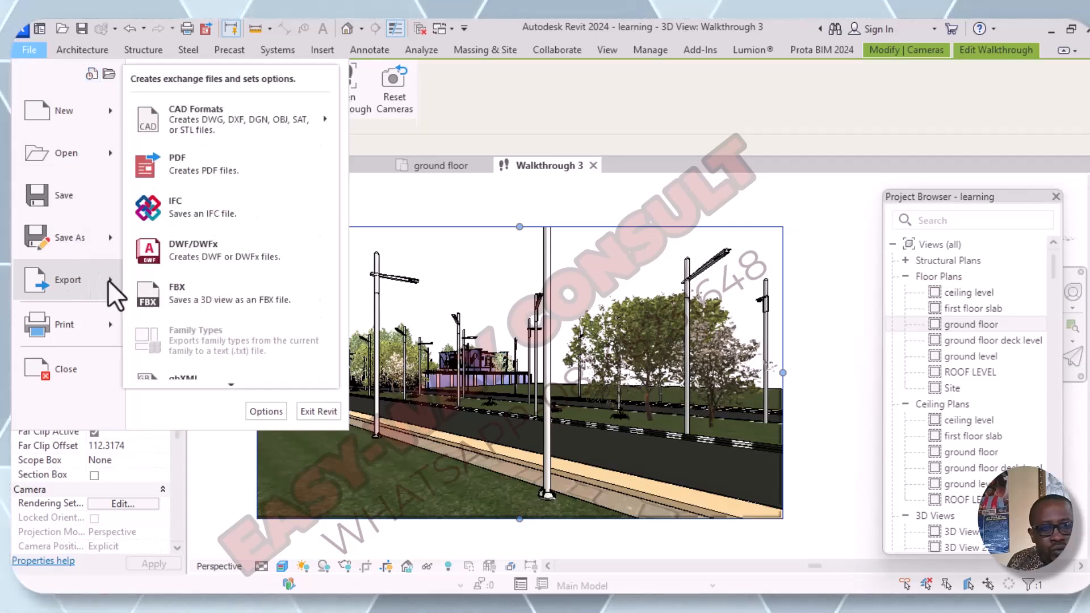
mouse_move(229, 386)
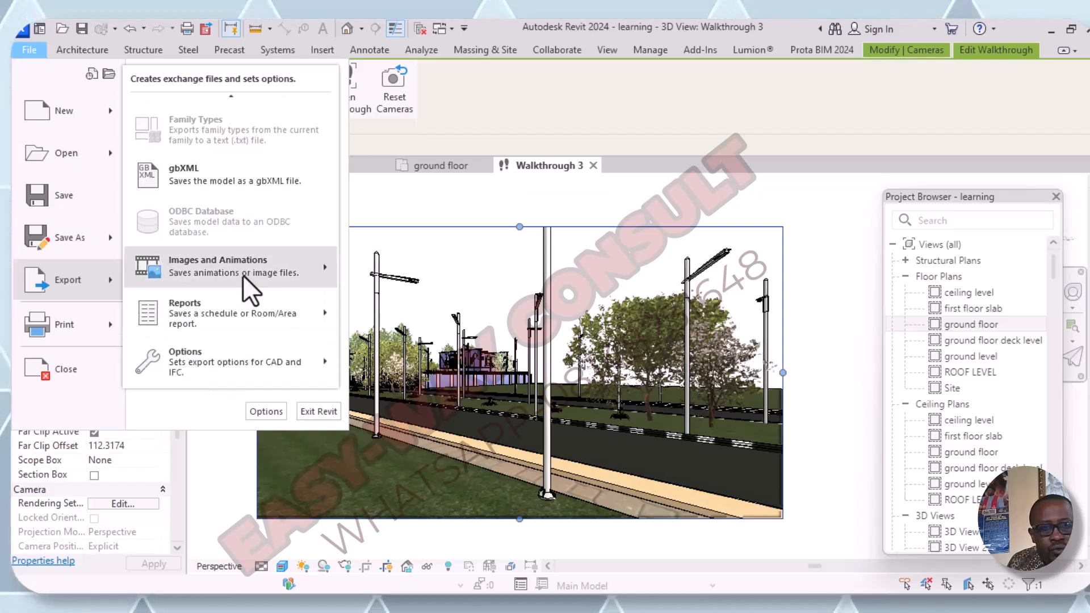
mouse_move(241, 277)
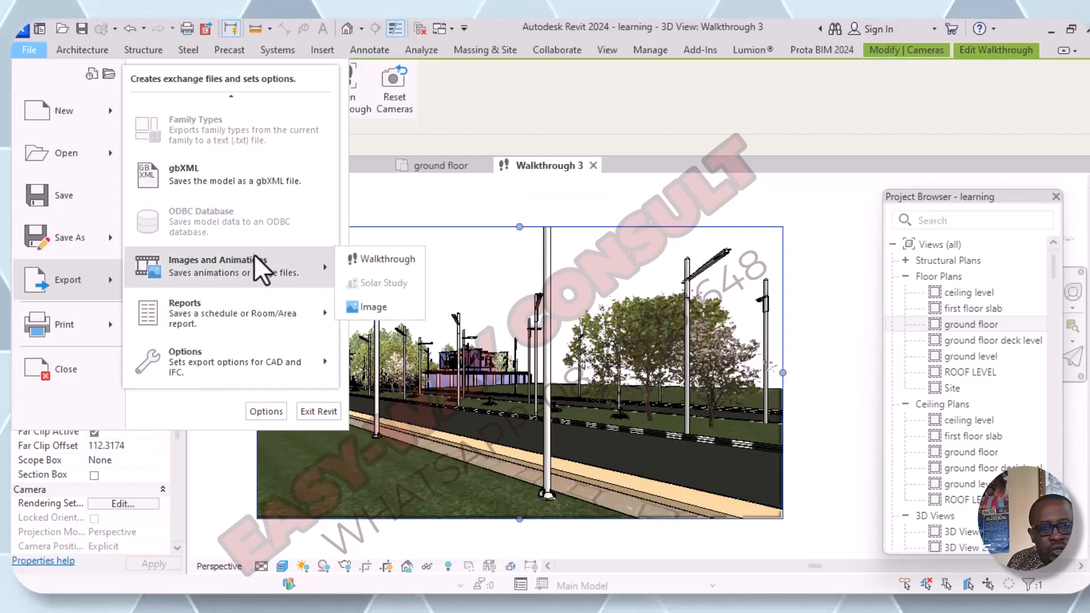
click(376, 259)
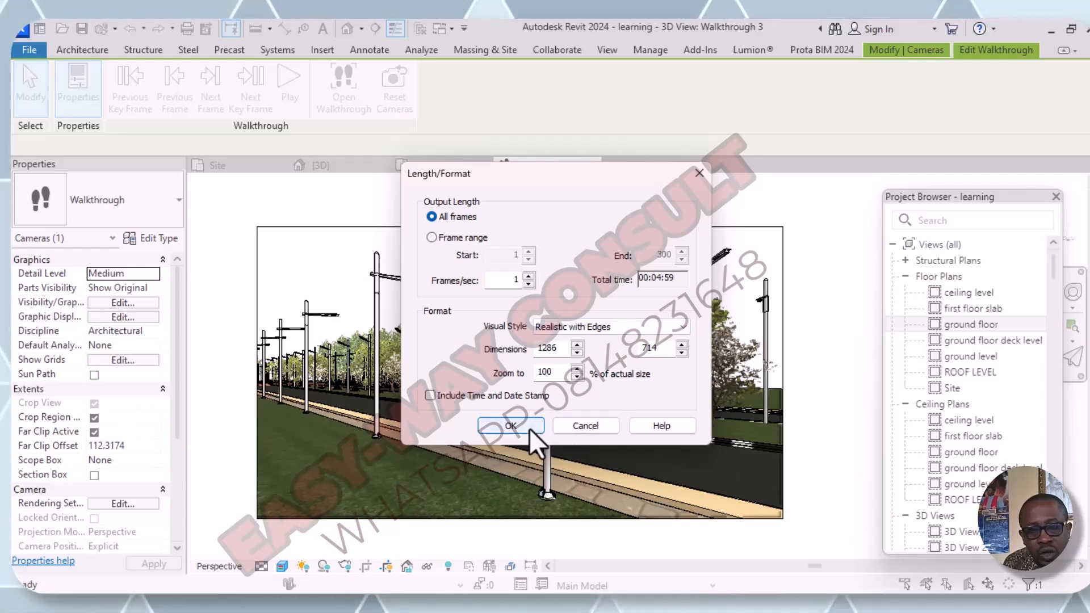
click(683, 328)
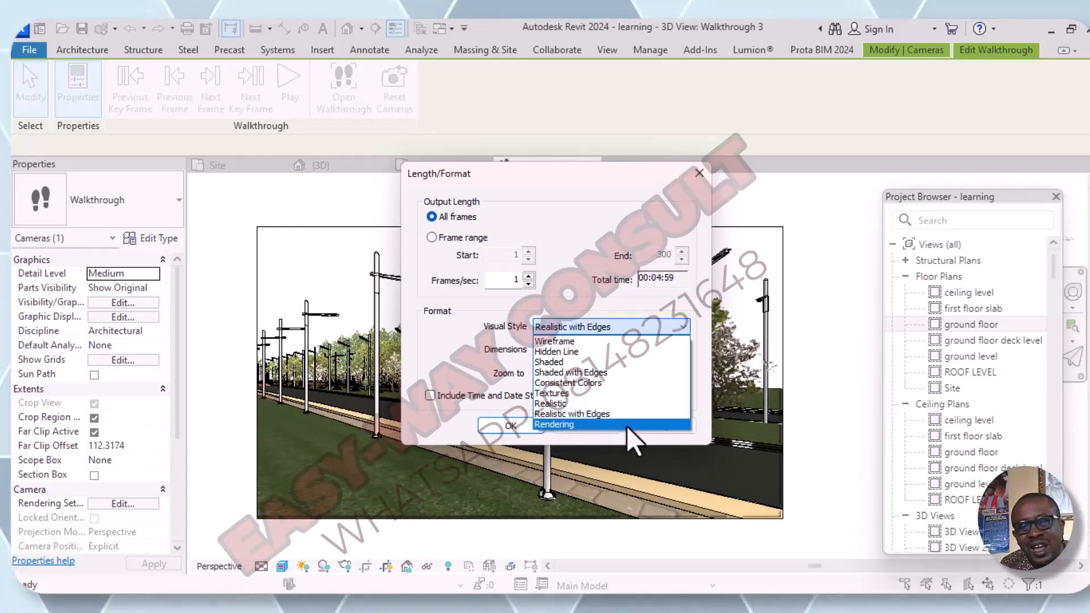
click(596, 403)
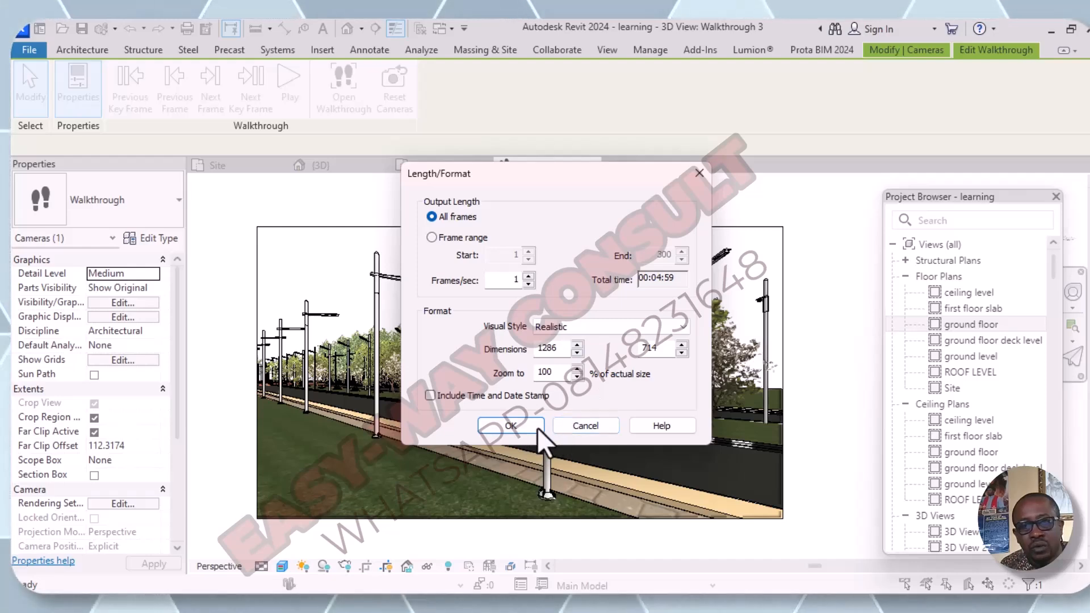
click(522, 430)
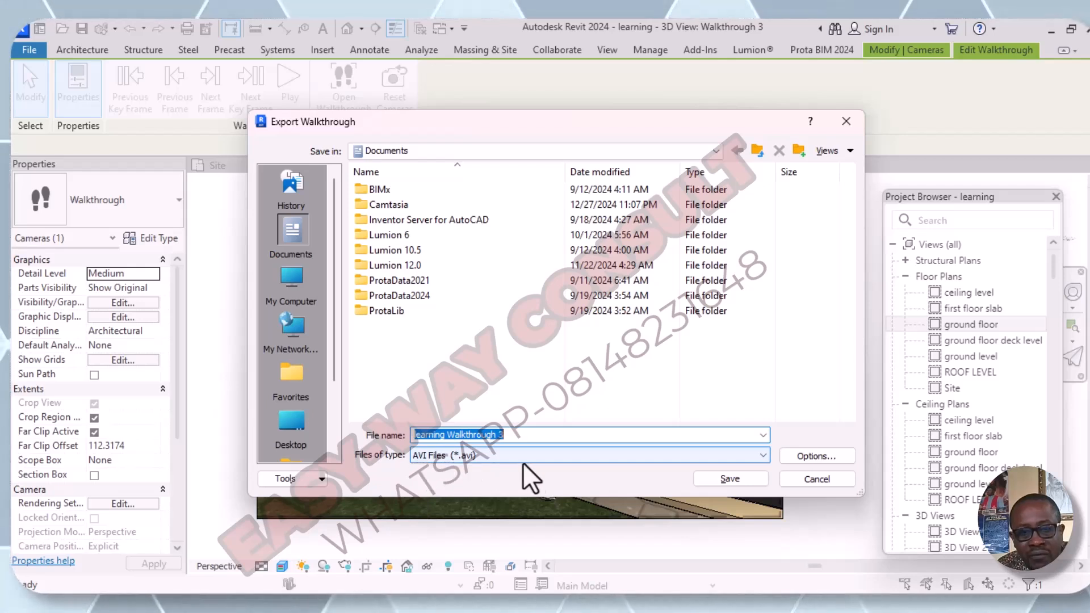
- Save the animation in Documents as an AVI file named Walkthrough 3, using Full Frames (Uncompressed) compression
click(764, 456)
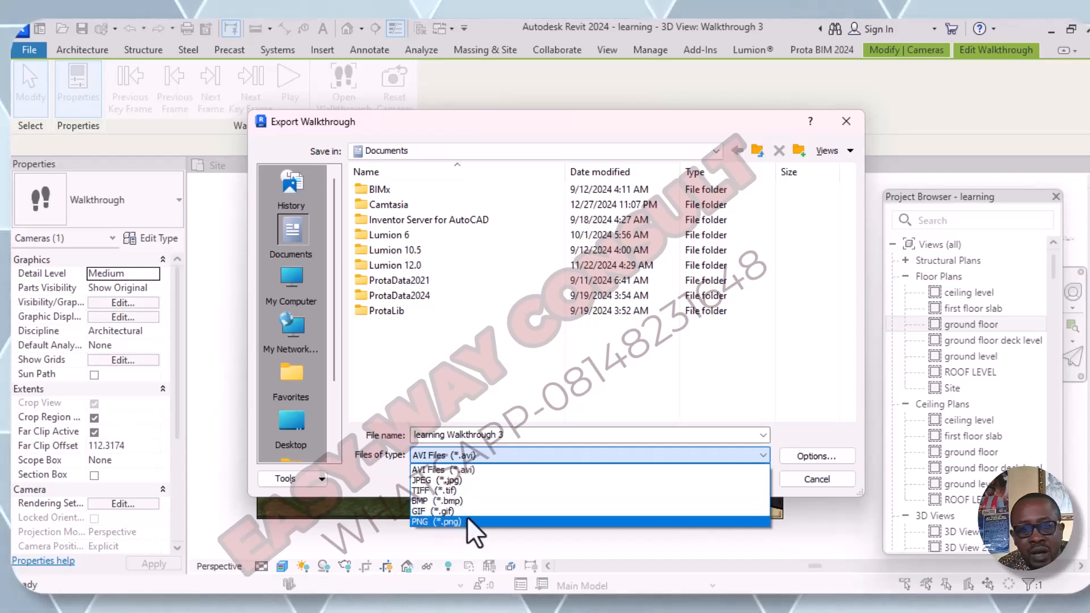
click(496, 455)
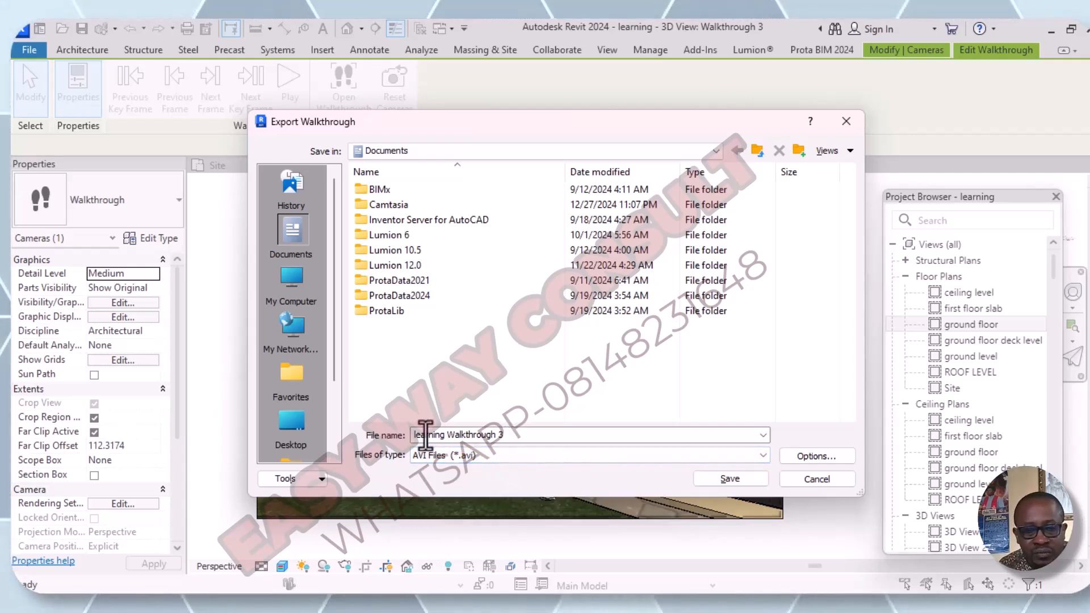
click(514, 436)
click(514, 437)
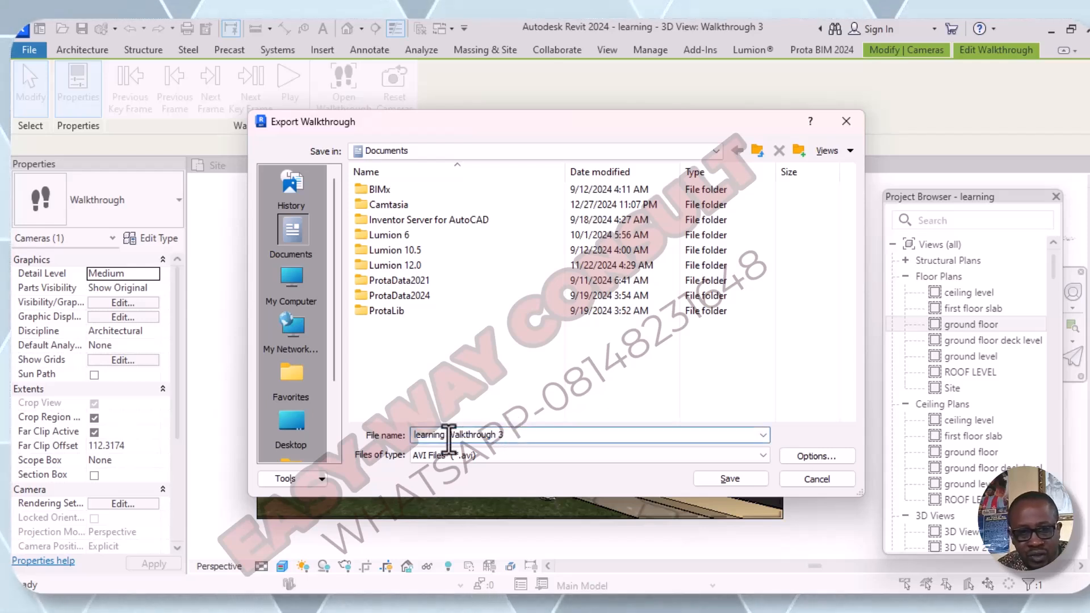
double_click(423, 436)
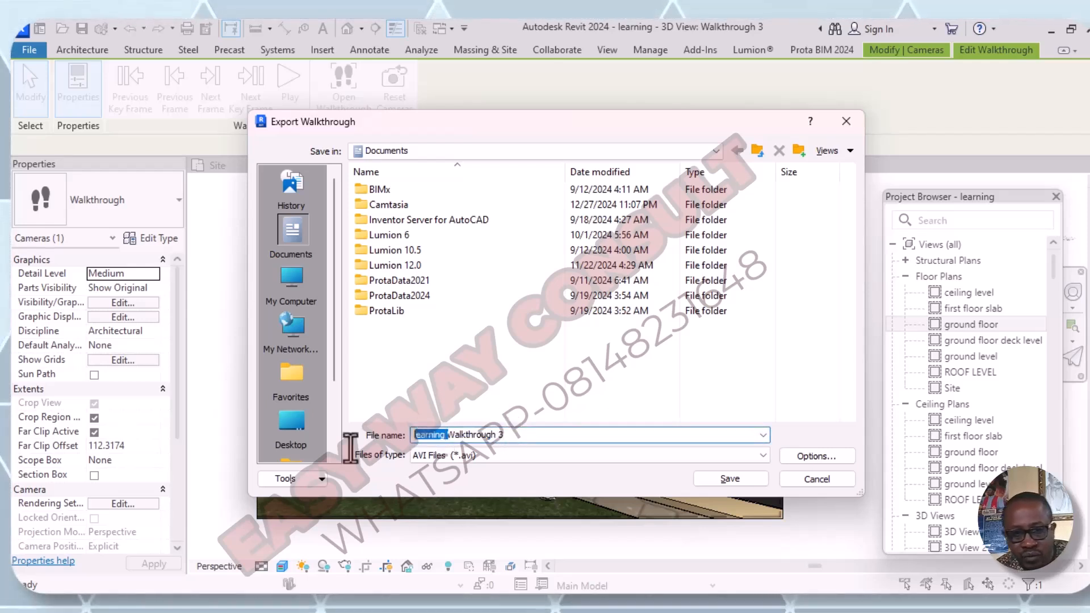
key(BackSpace)
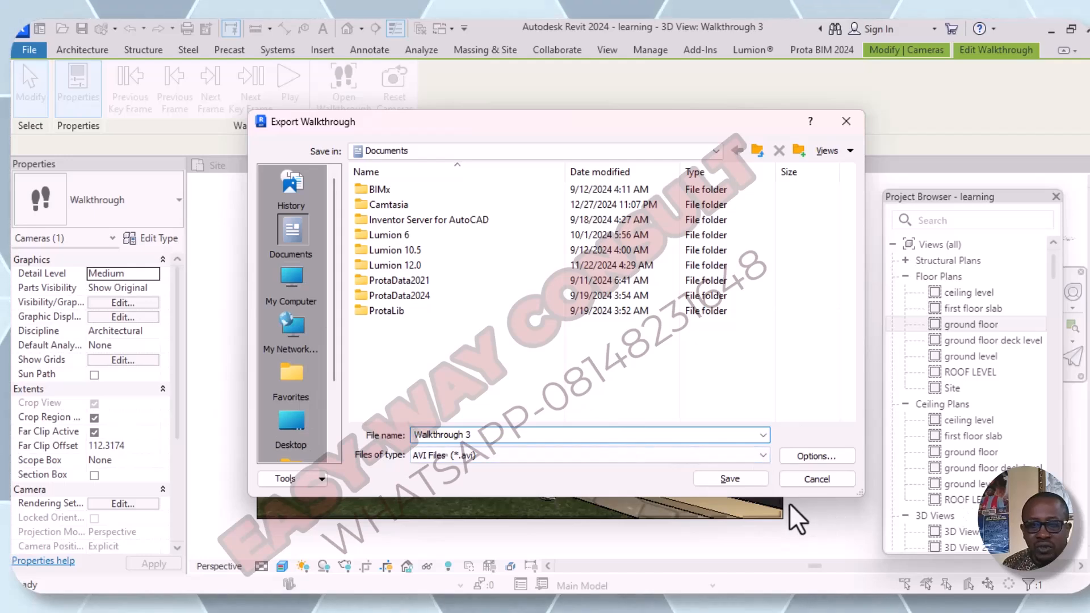
click(736, 482)
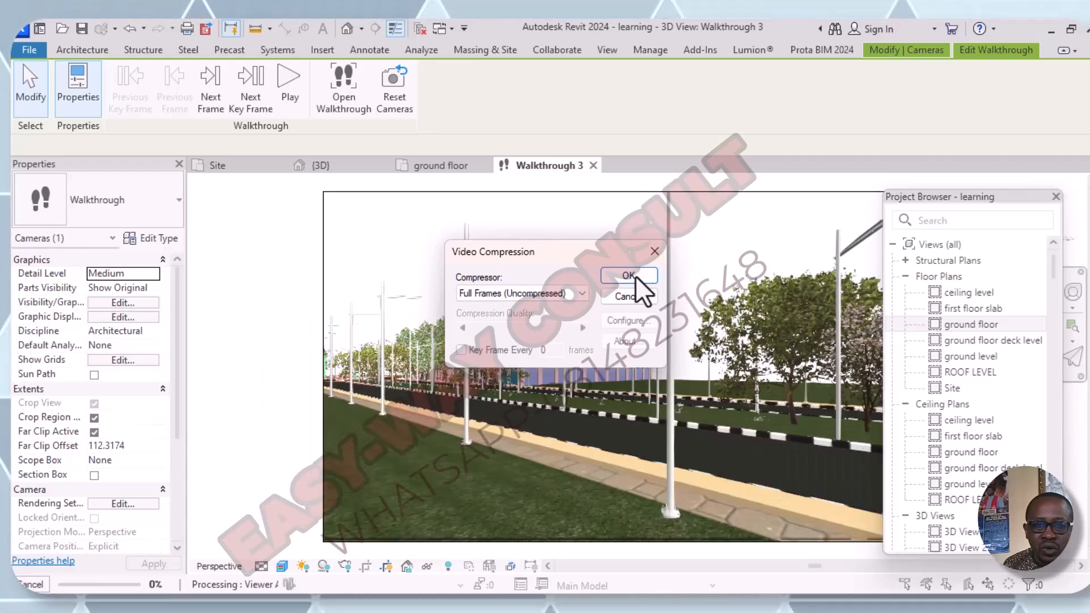
click(629, 276)
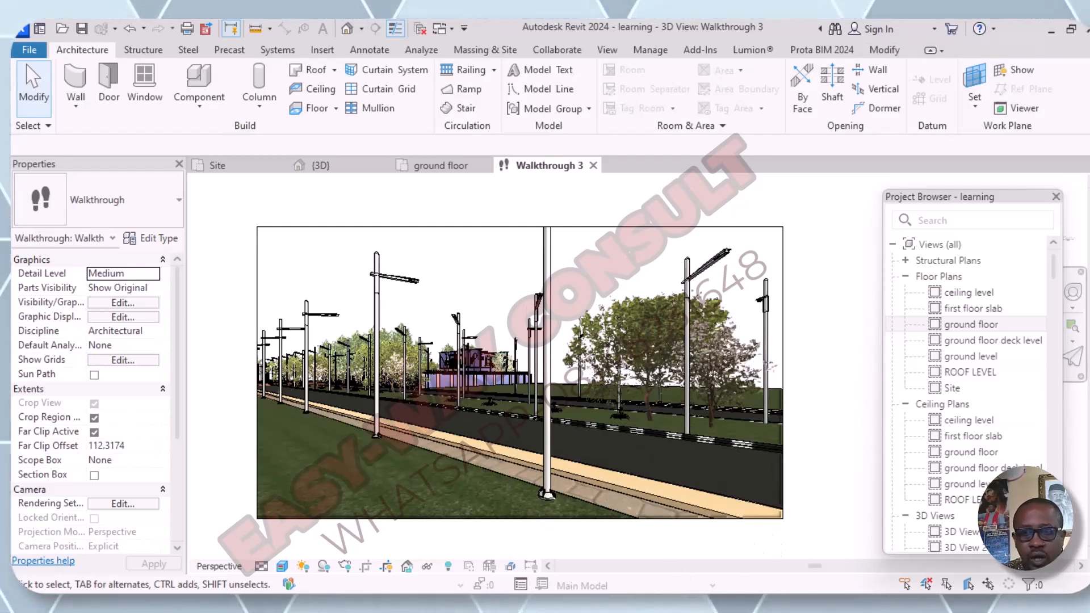
- Switch to File Explorer and play the exported Walkthrough 3 video from the Documents folder
click(1049, 29)
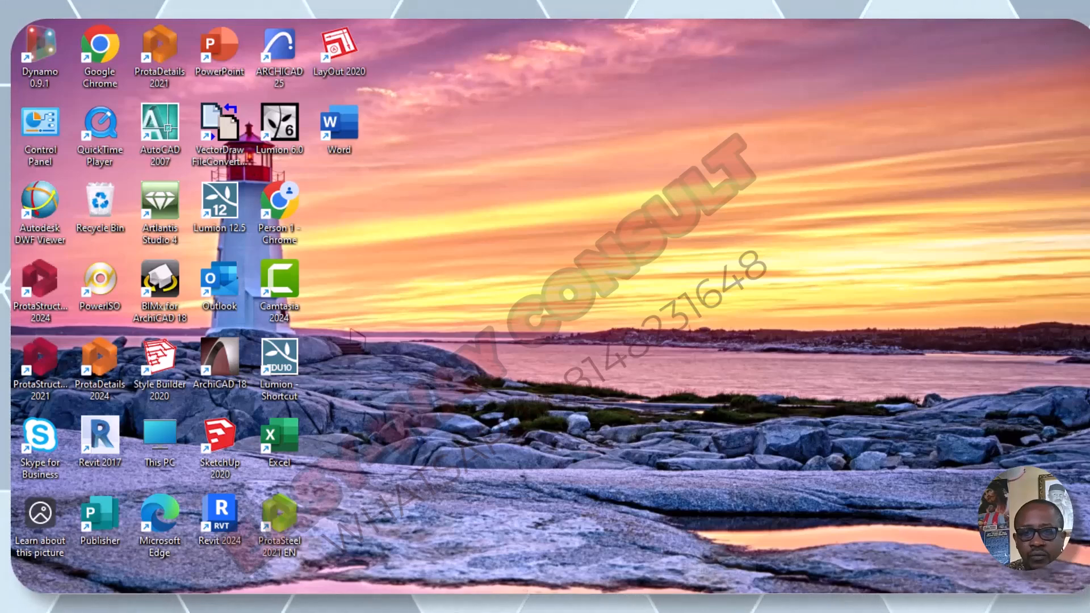
click(721, 599)
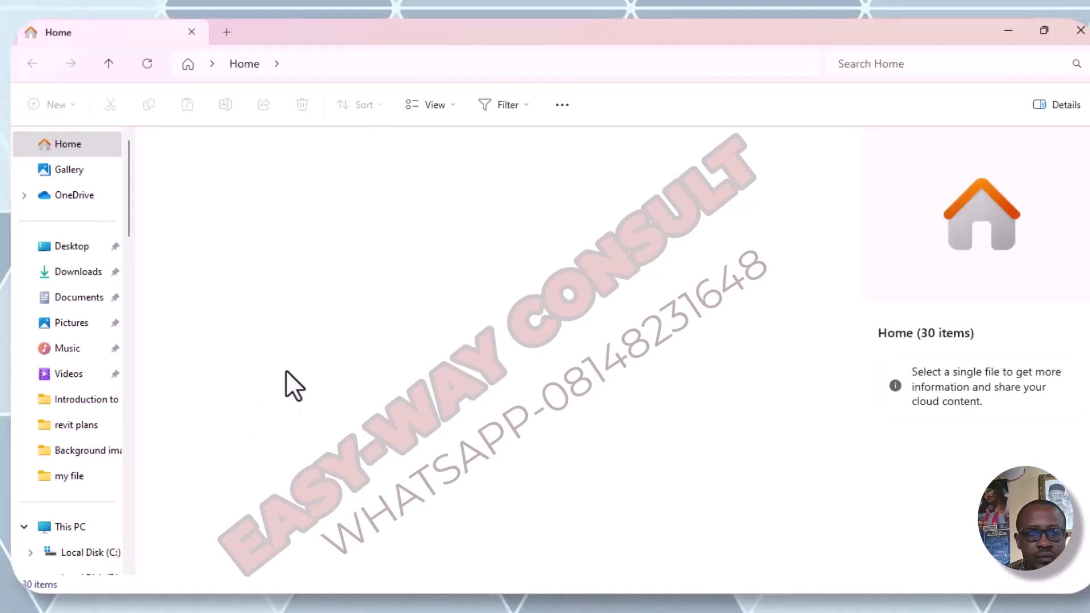
click(65, 299)
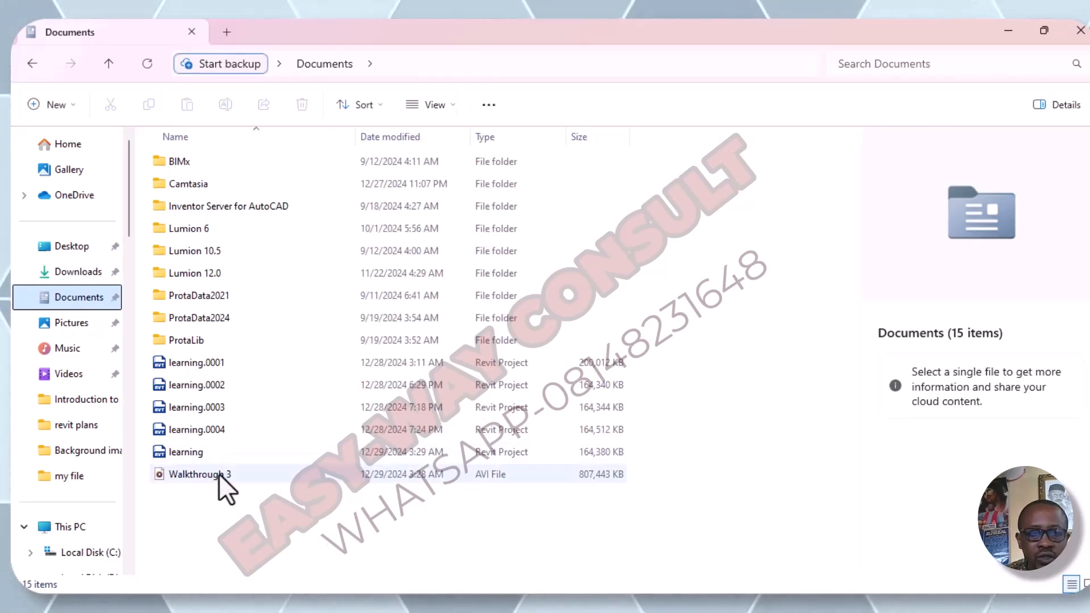
double_click(220, 475)
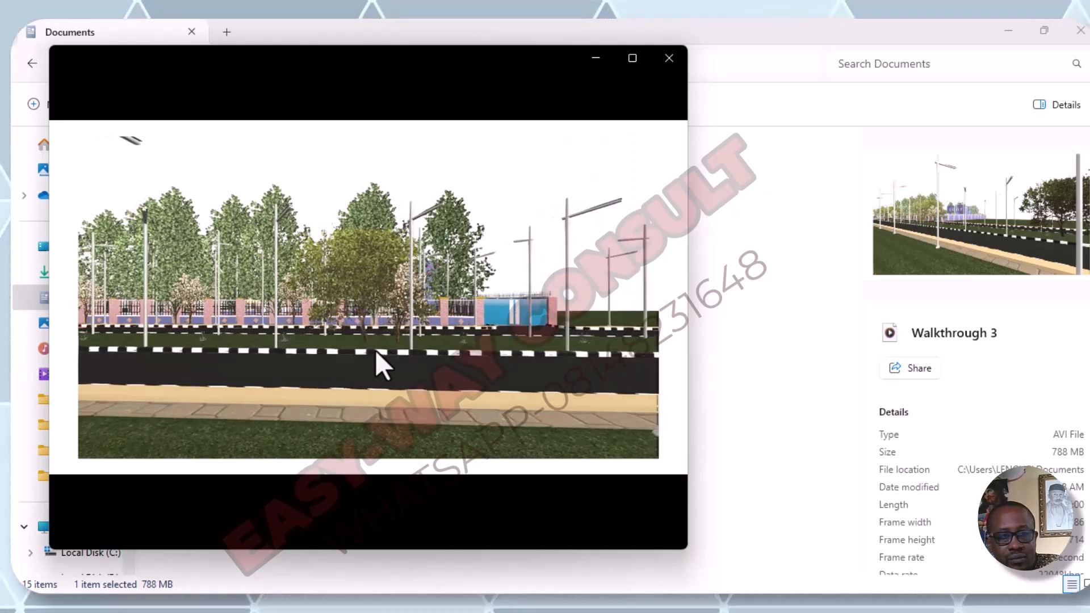
- Bring the playing video in front of the Revit model, widen the player window and watch the walkthrough
mouse_move(380, 409)
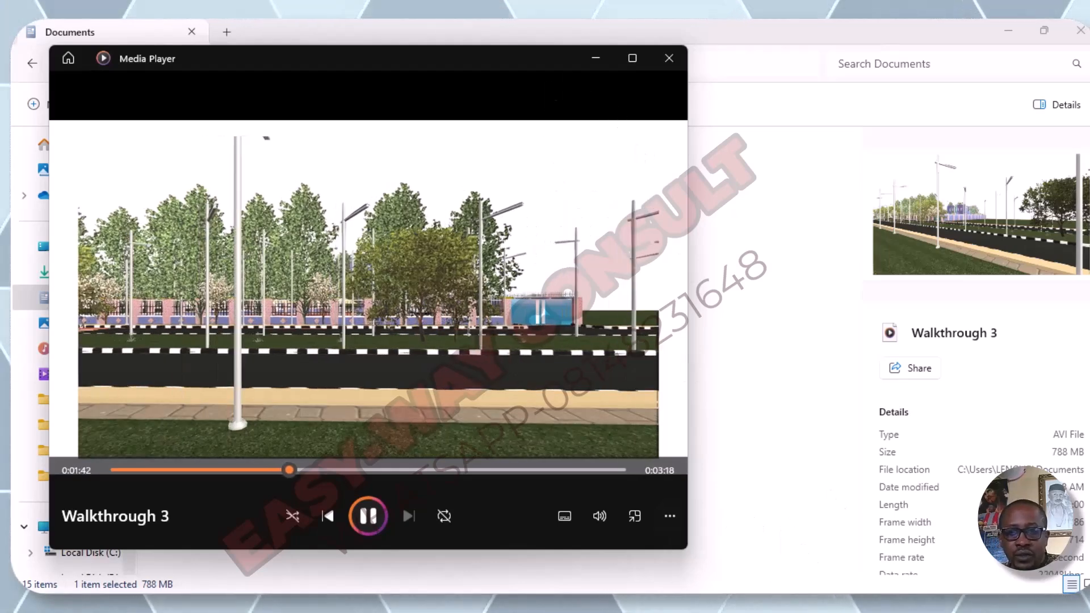
click(795, 607)
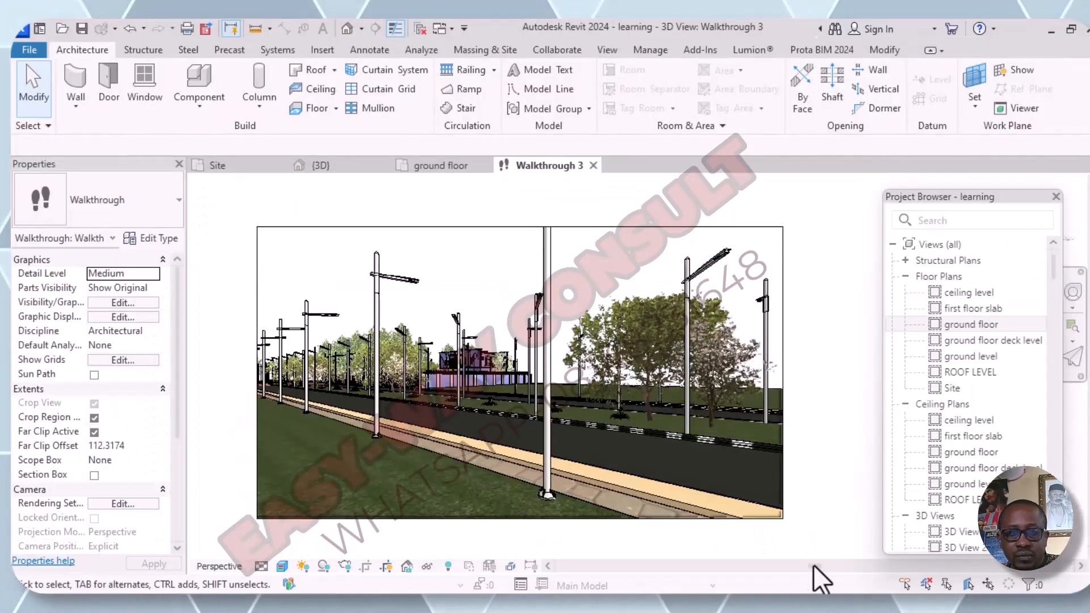
click(828, 607)
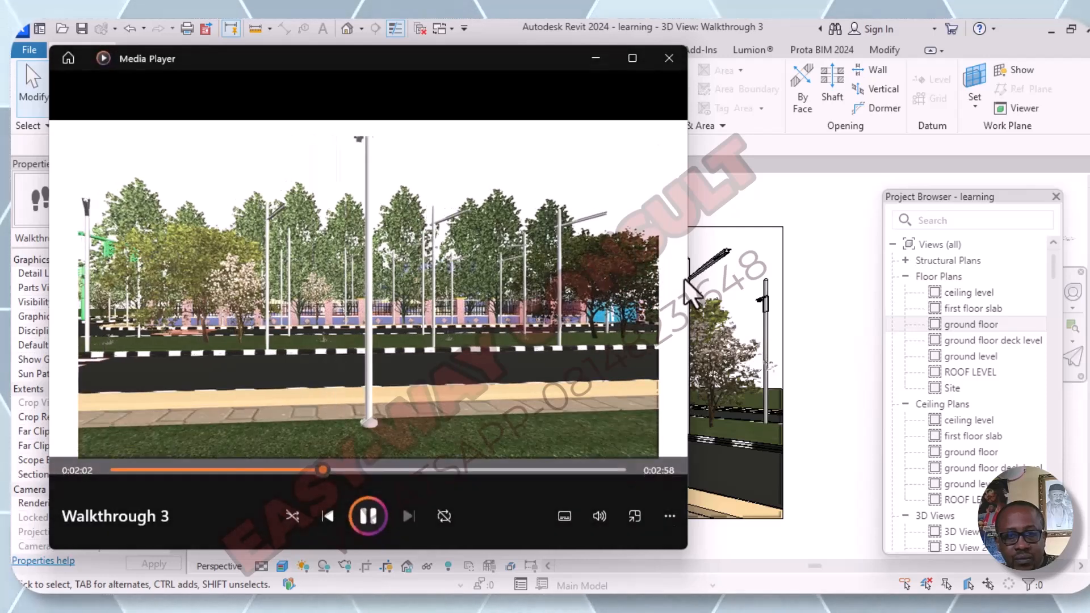
drag(763, 273, 1087, 298)
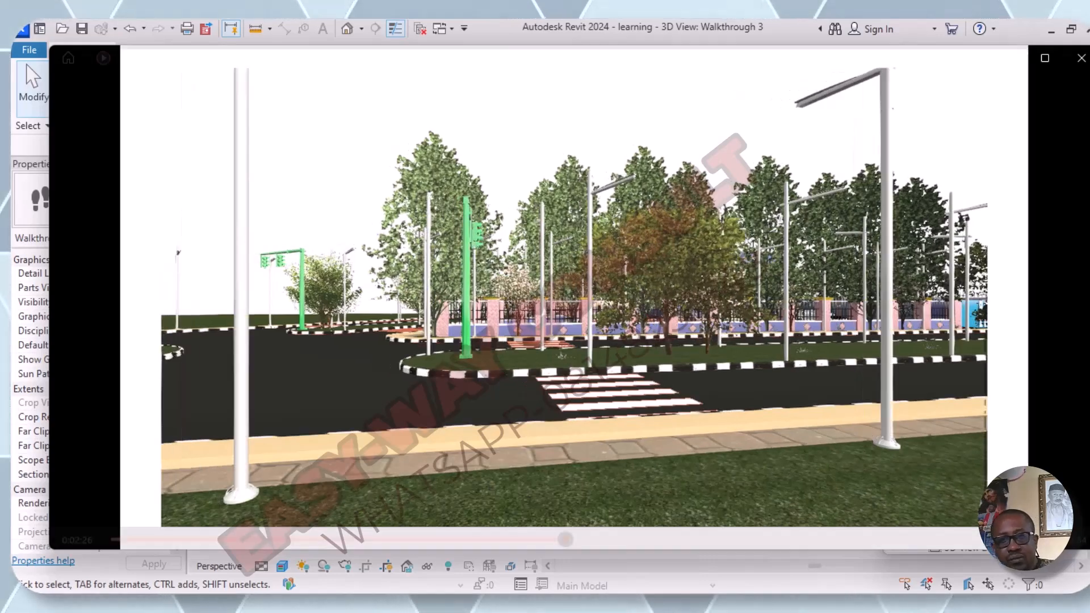
mouse_move(641, 288)
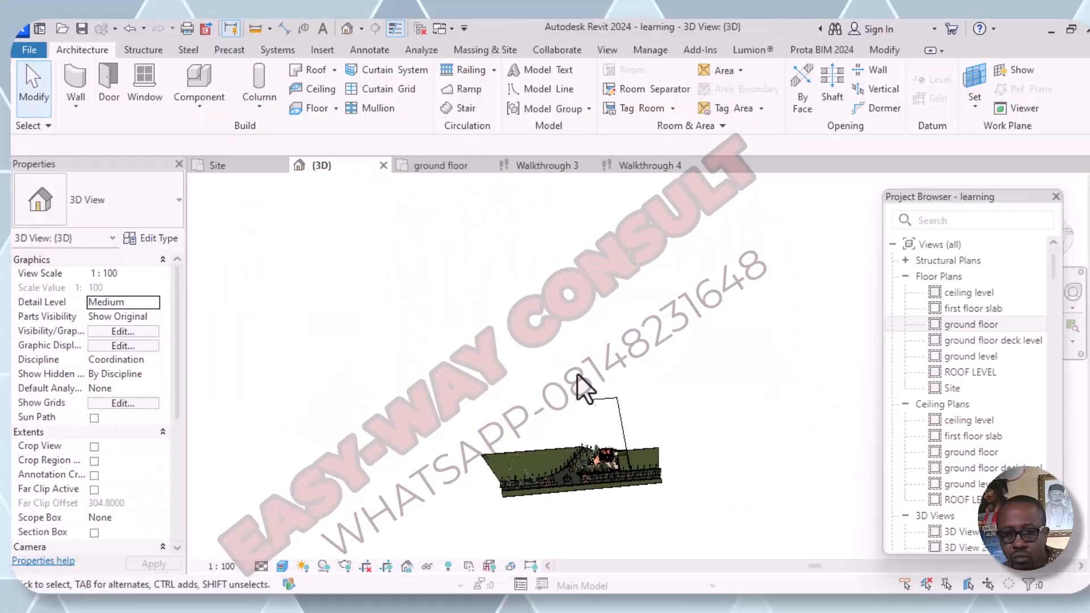
mouse_move(602, 483)
shift+middle_down()
mouse_move(615, 486)
mouse_move(628, 531)
mouse_move(594, 492)
shift+middle_up()
scroll(593, 490, up, 10)
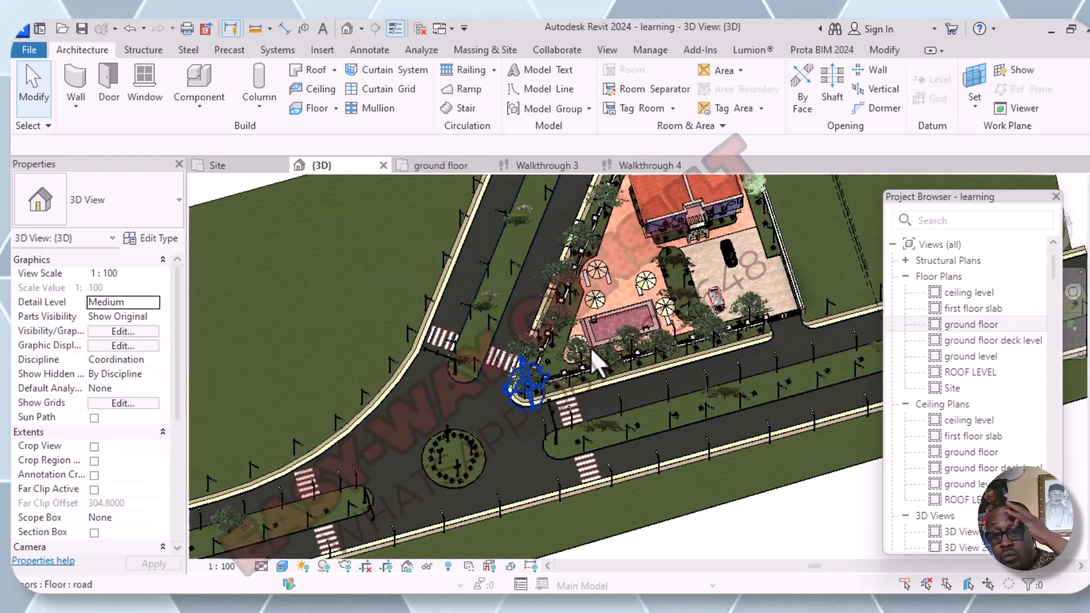
scroll(591, 346, down, 1)
scroll(592, 348, down, 1)
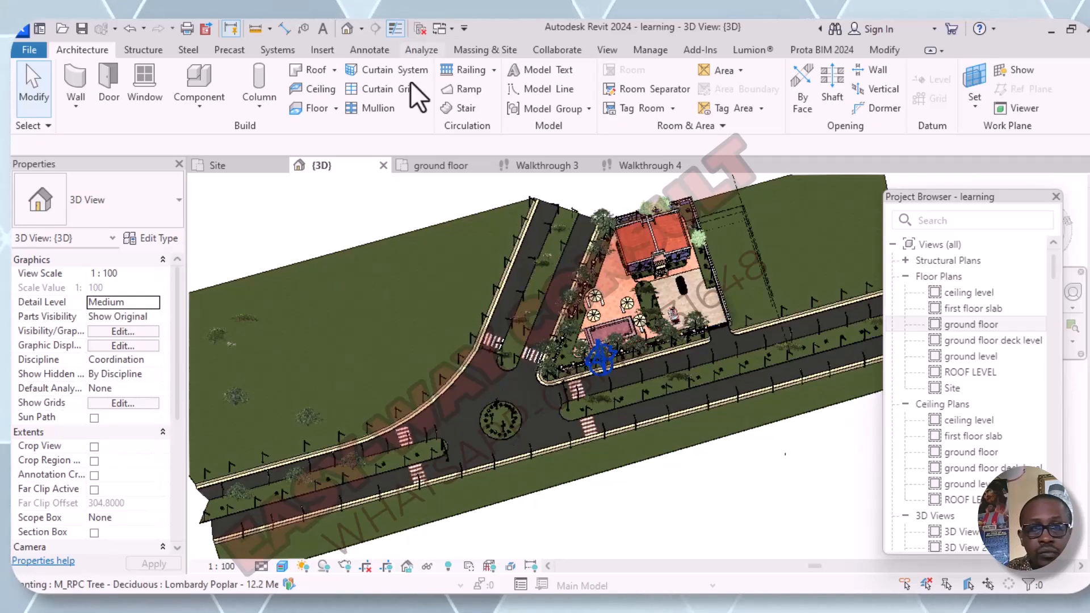
click(361, 28)
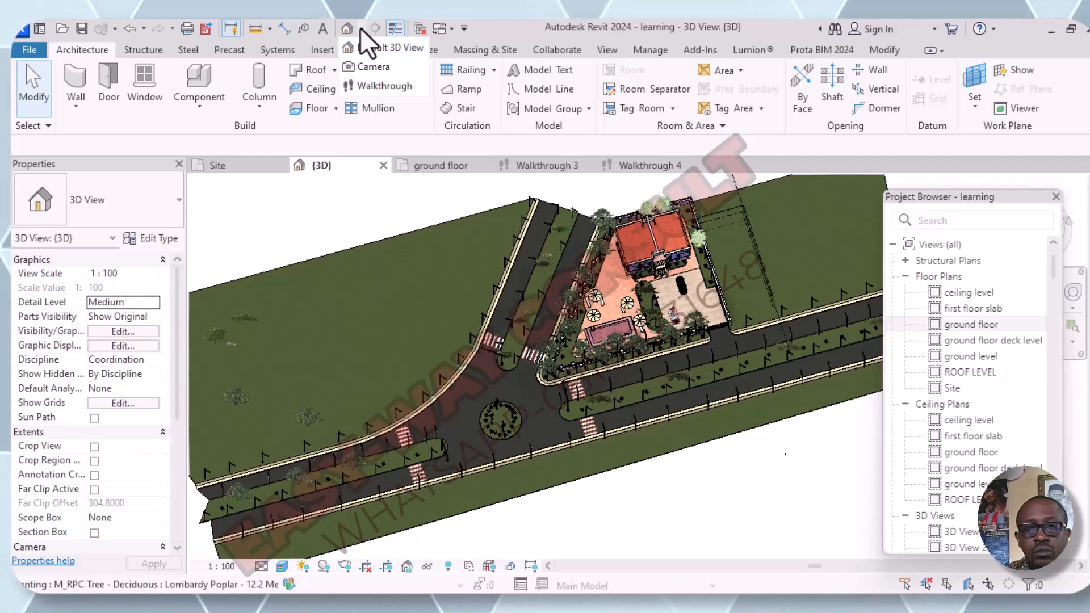
click(377, 67)
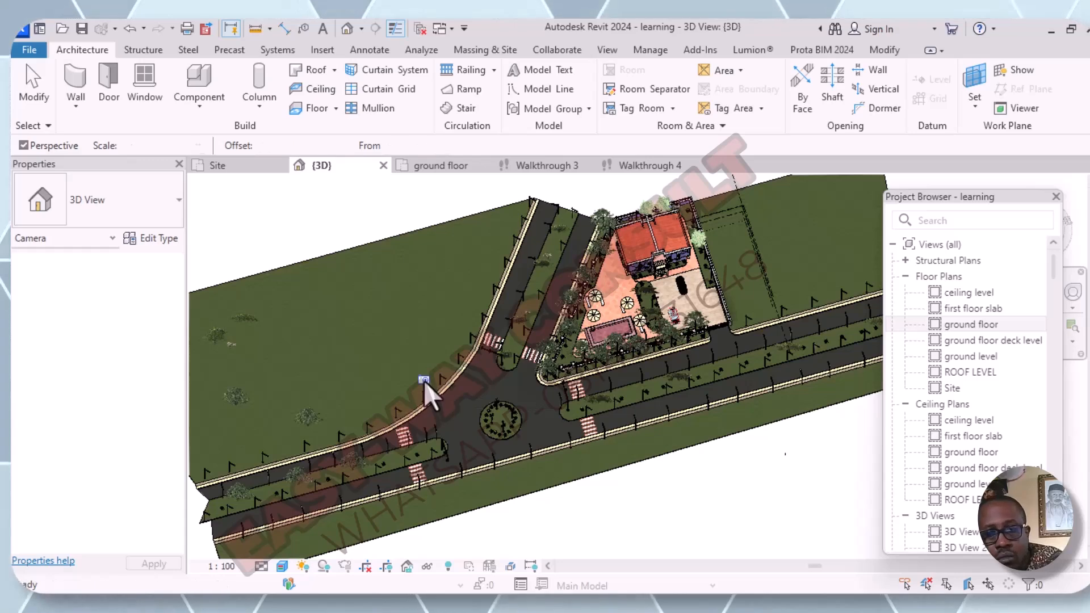
key(Escape)
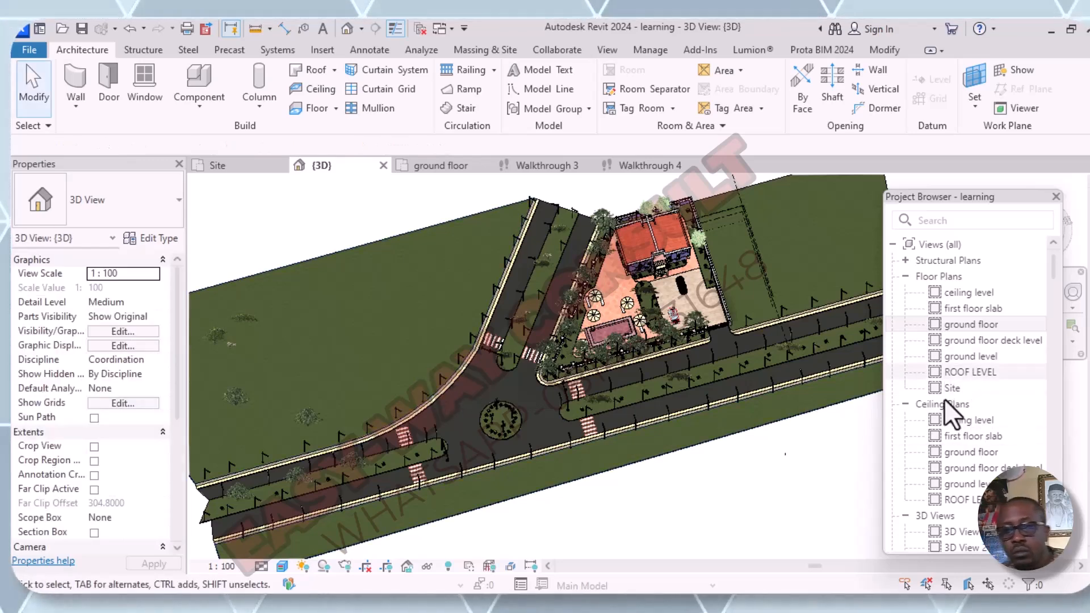
- In the ground floor plan, place a camera on the strip south of the main road, targeting the area northwest of the diagonal road
double_click(982, 328)
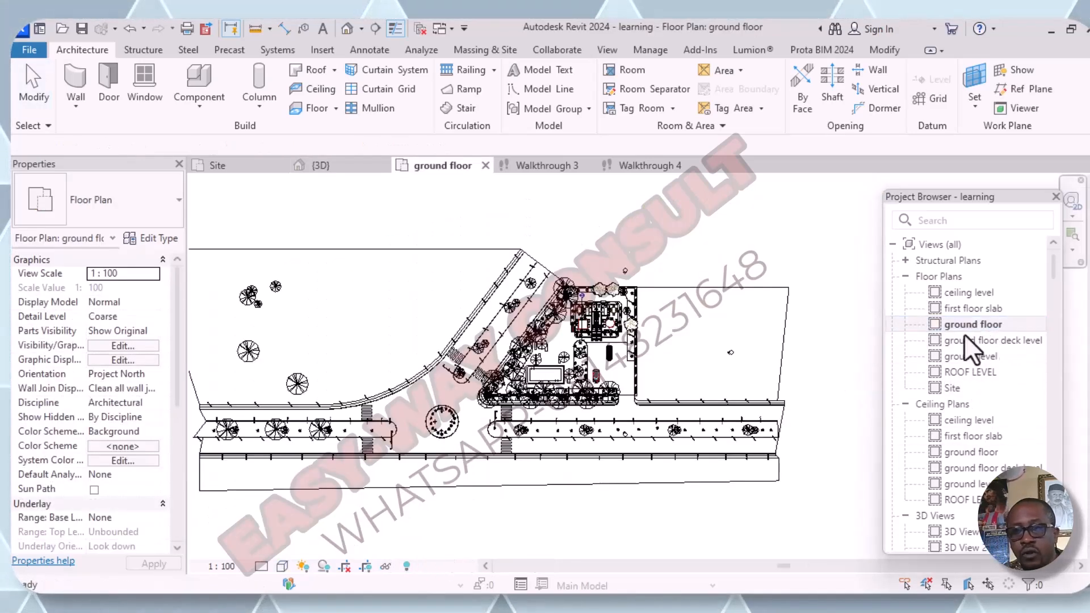
scroll(734, 414, down, 1)
middle_drag(766, 434, 814, 434)
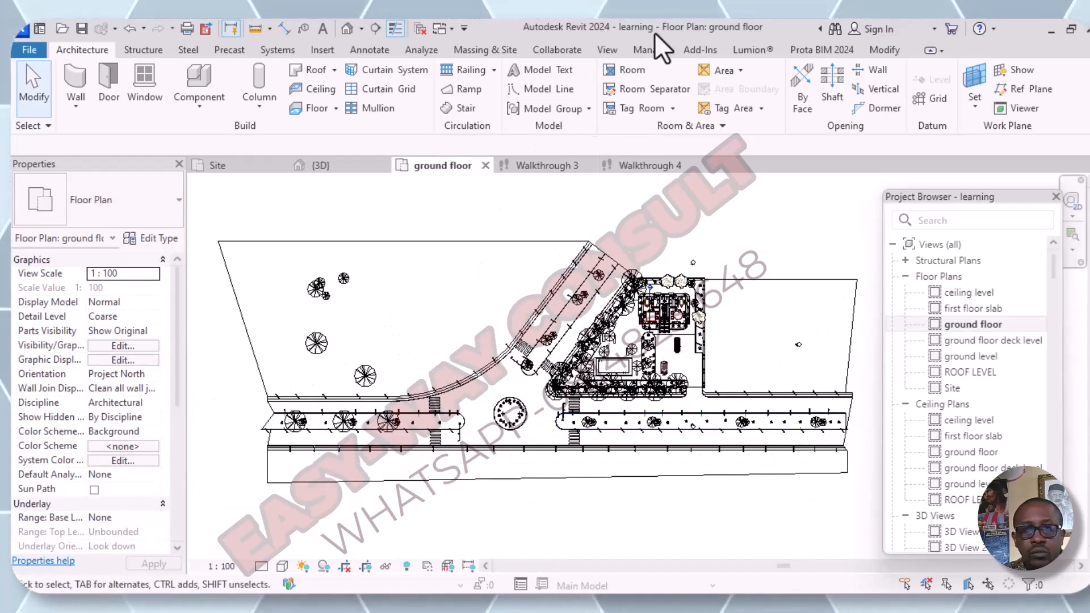
click(361, 30)
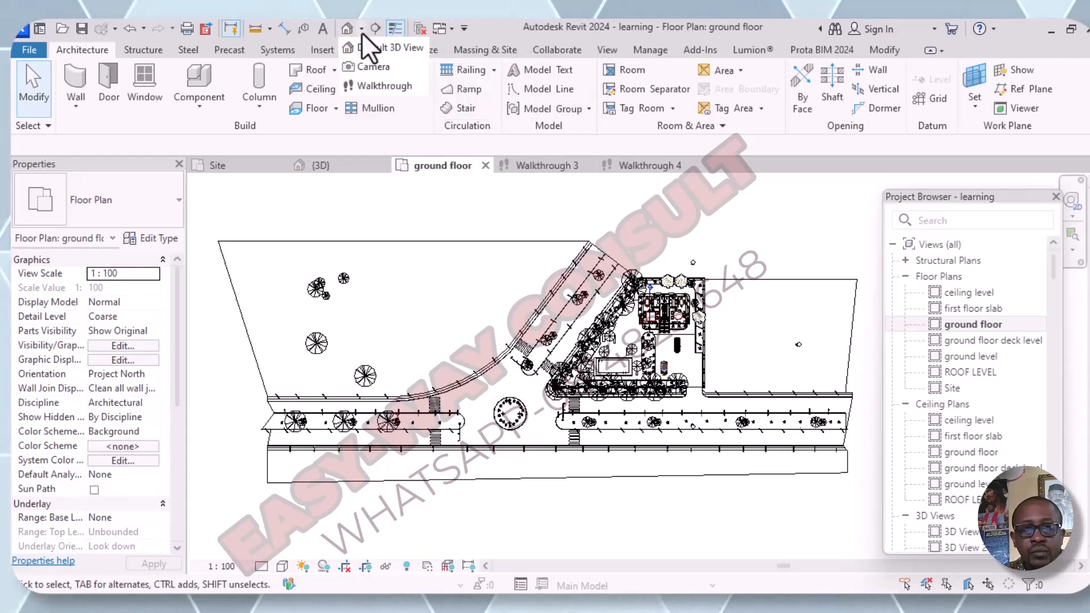
click(372, 66)
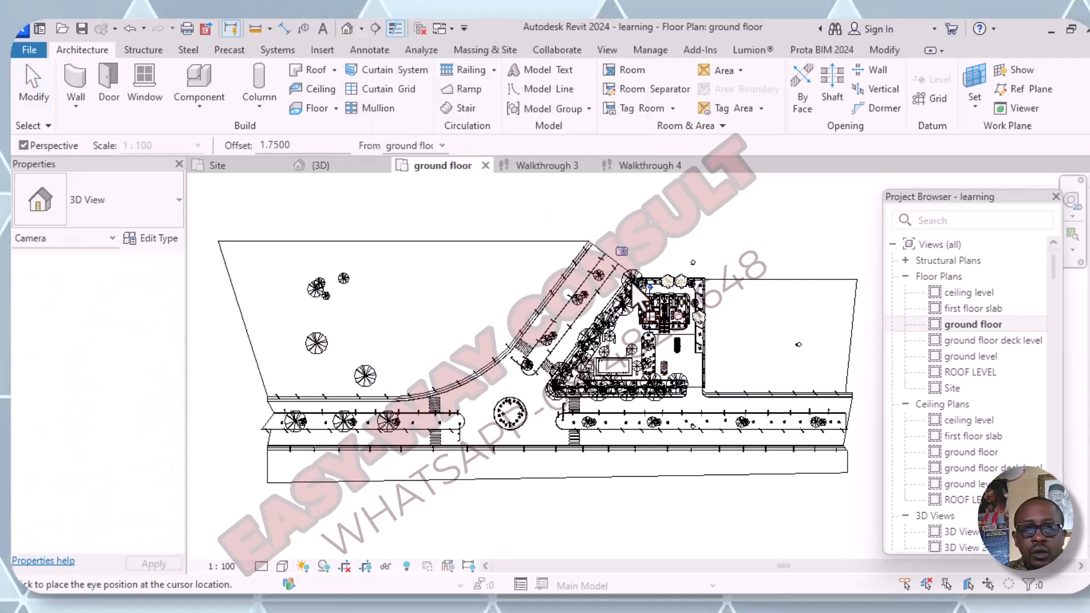
scroll(688, 391, up, 3)
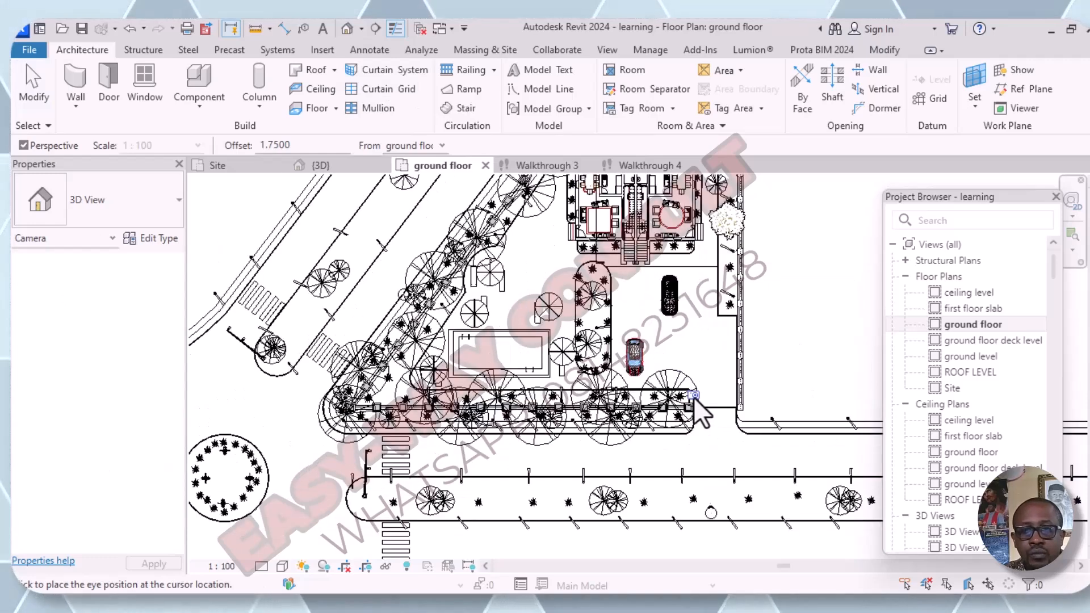
middle_drag(712, 511, 645, 469)
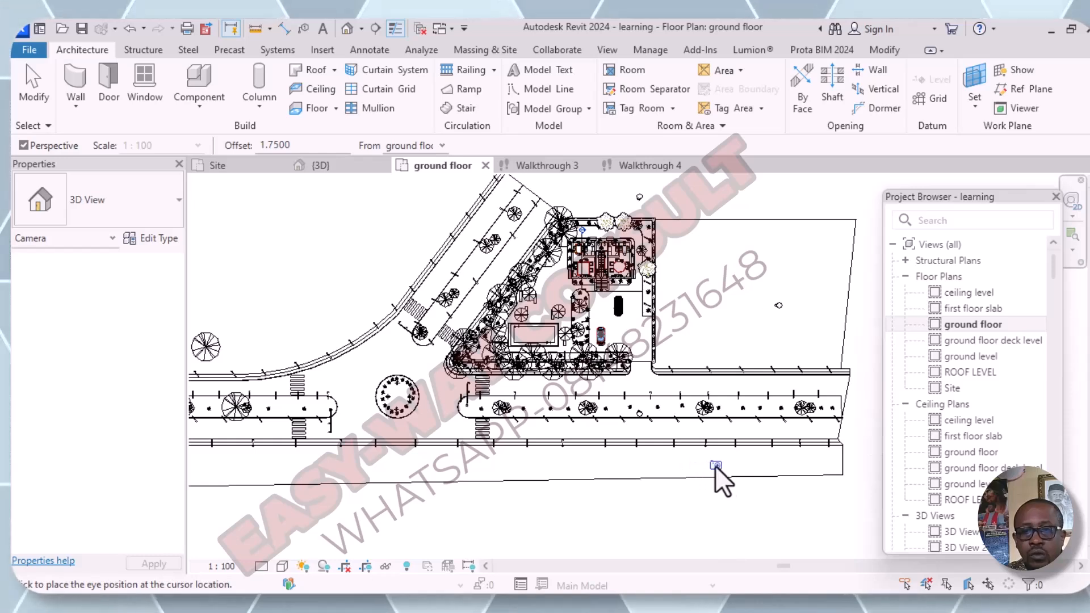
click(738, 468)
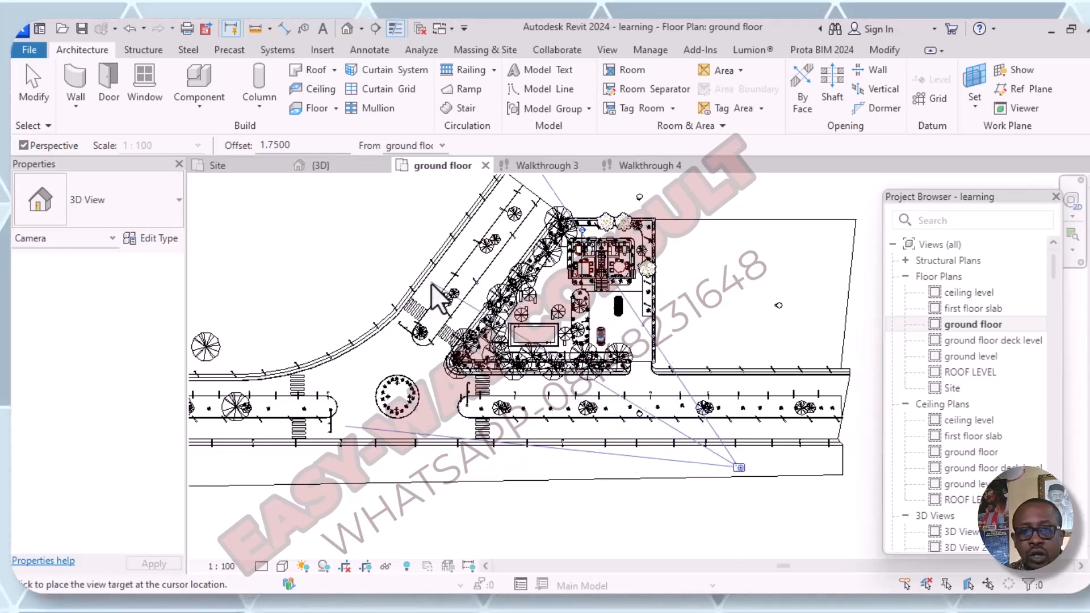
middle_drag(540, 324, 705, 381)
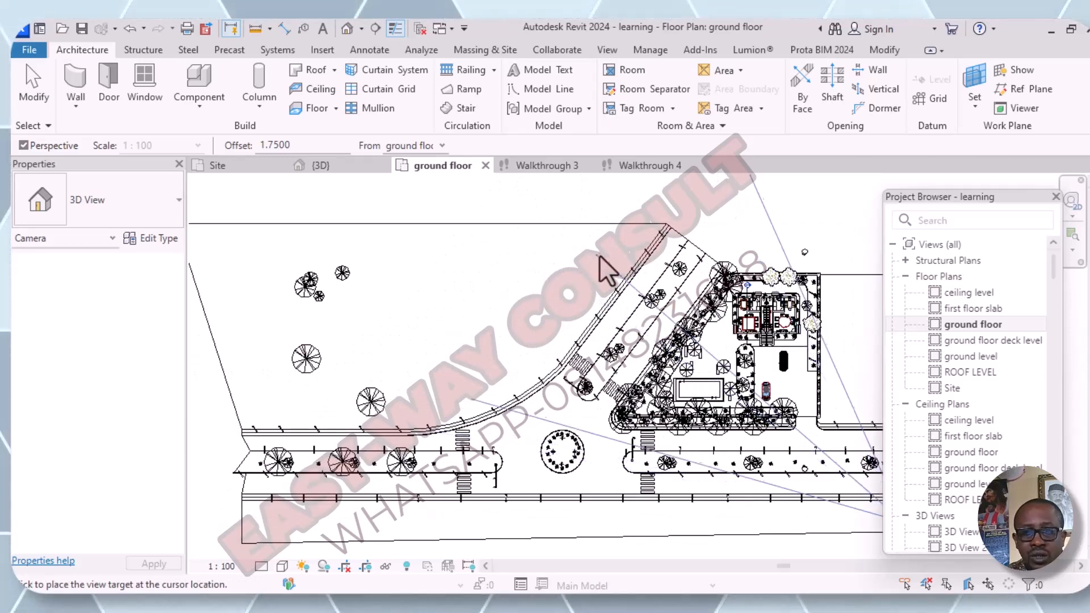
click(614, 245)
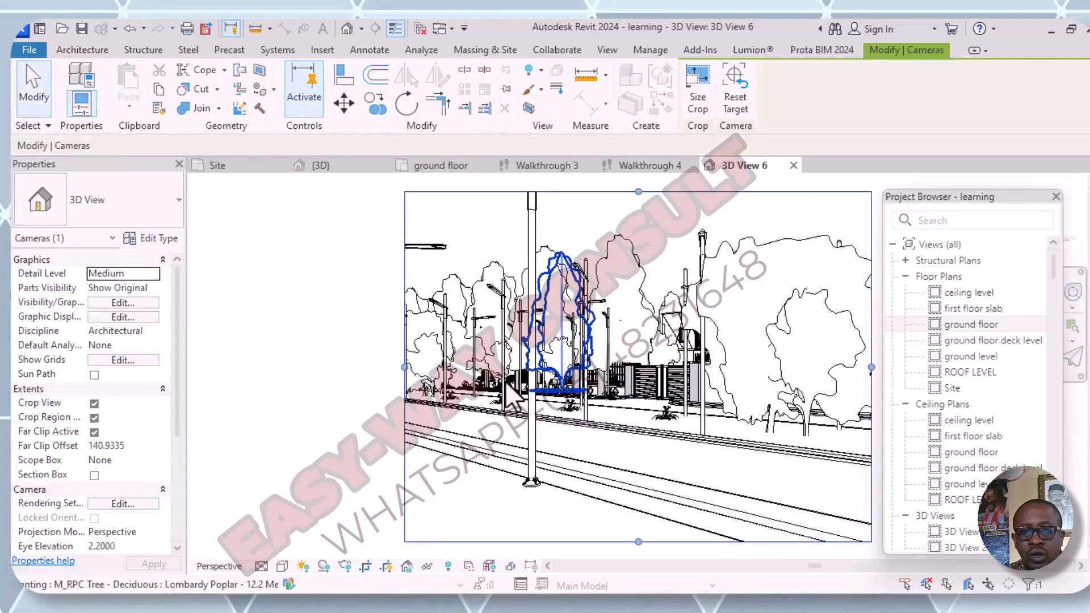
- Enlarge the new camera view's crop region on all four sides to take in more of the street, lamp posts and sky
scroll(507, 392, down, 3)
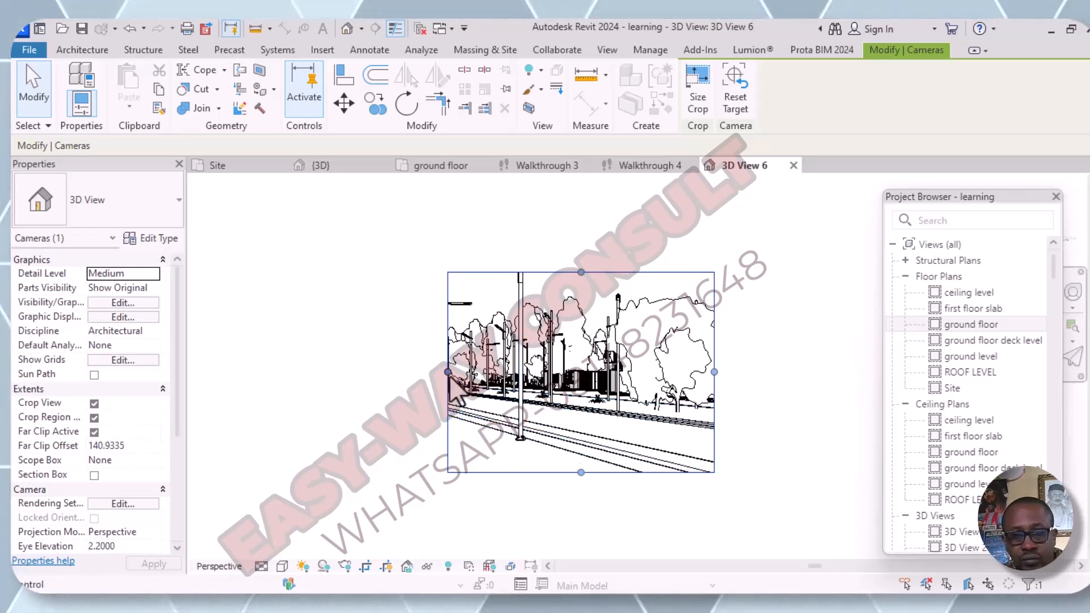
drag(448, 391, 261, 392)
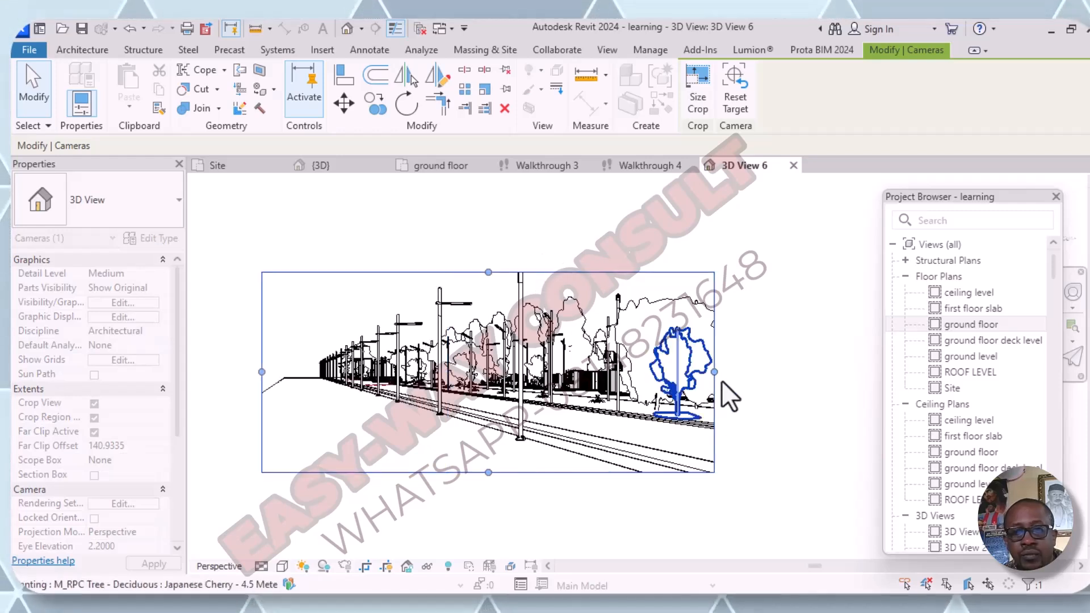
drag(714, 372, 843, 390)
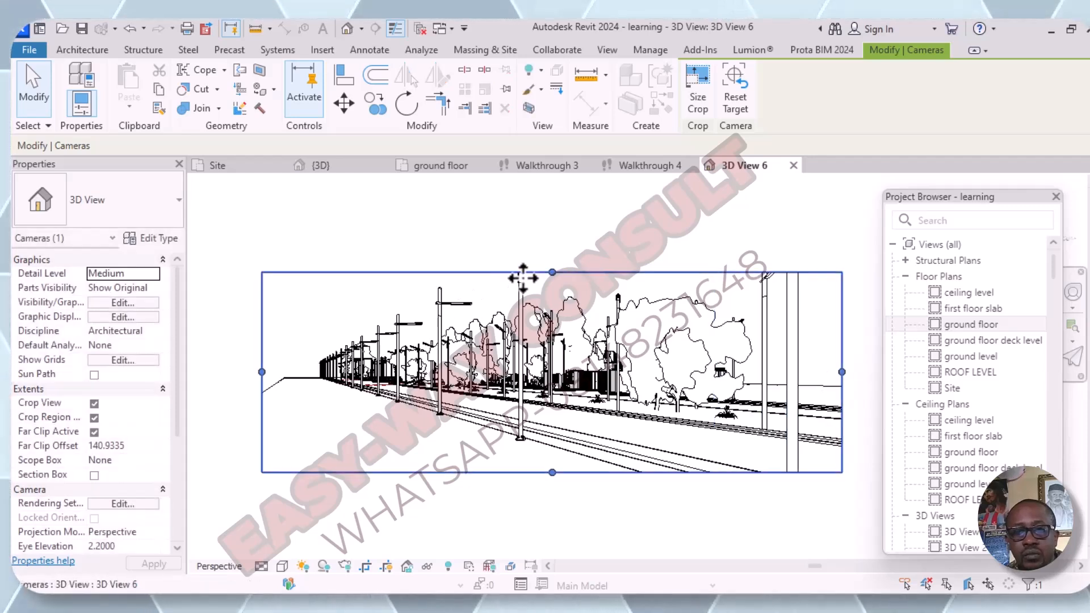
drag(551, 272, 553, 221)
click(548, 478)
click(541, 220)
drag(551, 473, 553, 536)
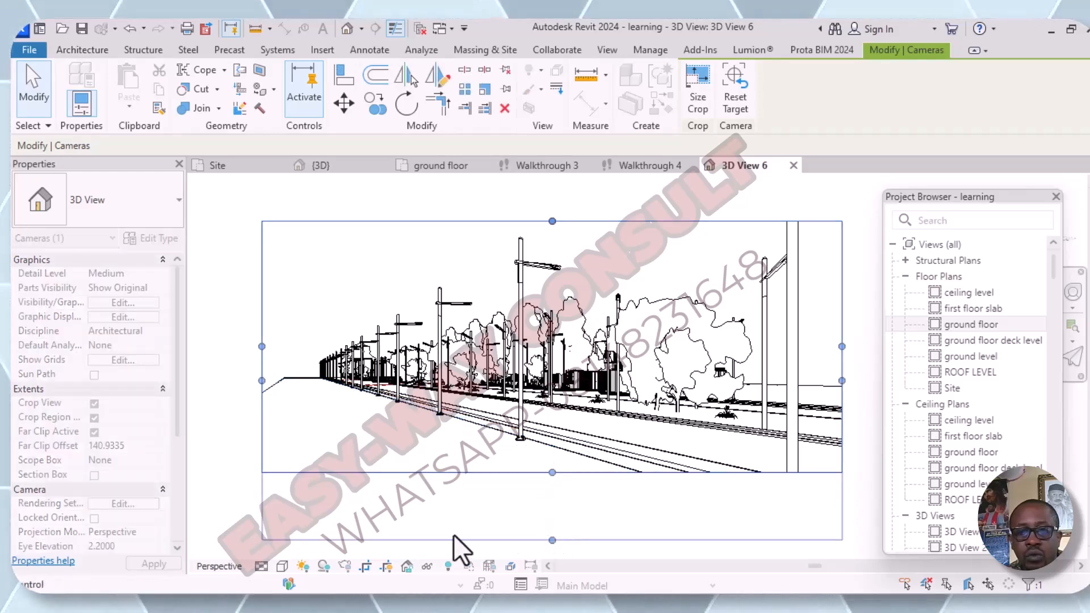
scroll(473, 454, down, 3)
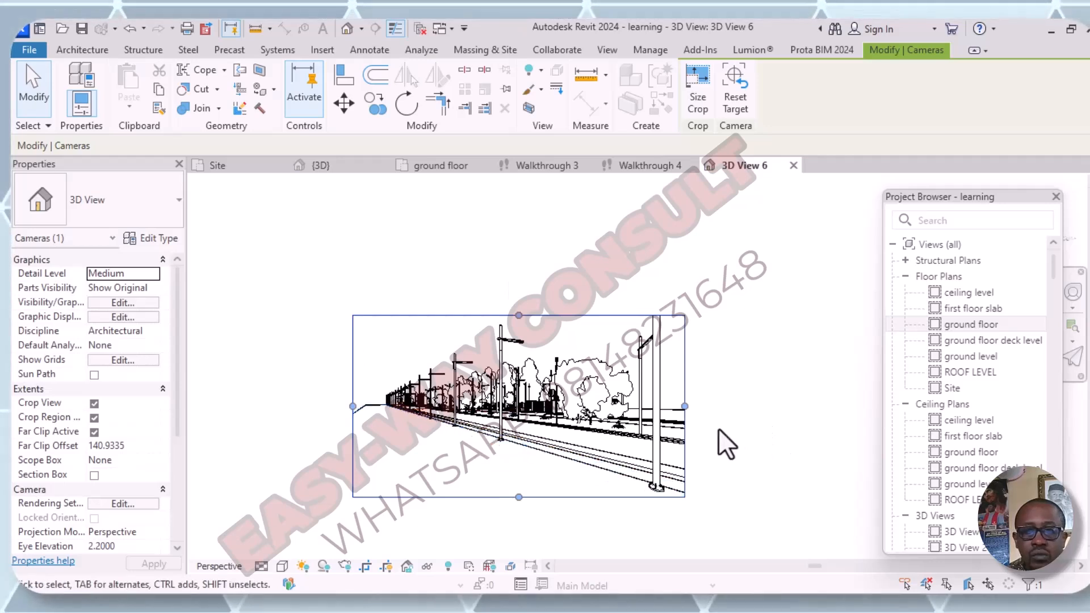
drag(685, 406, 711, 403)
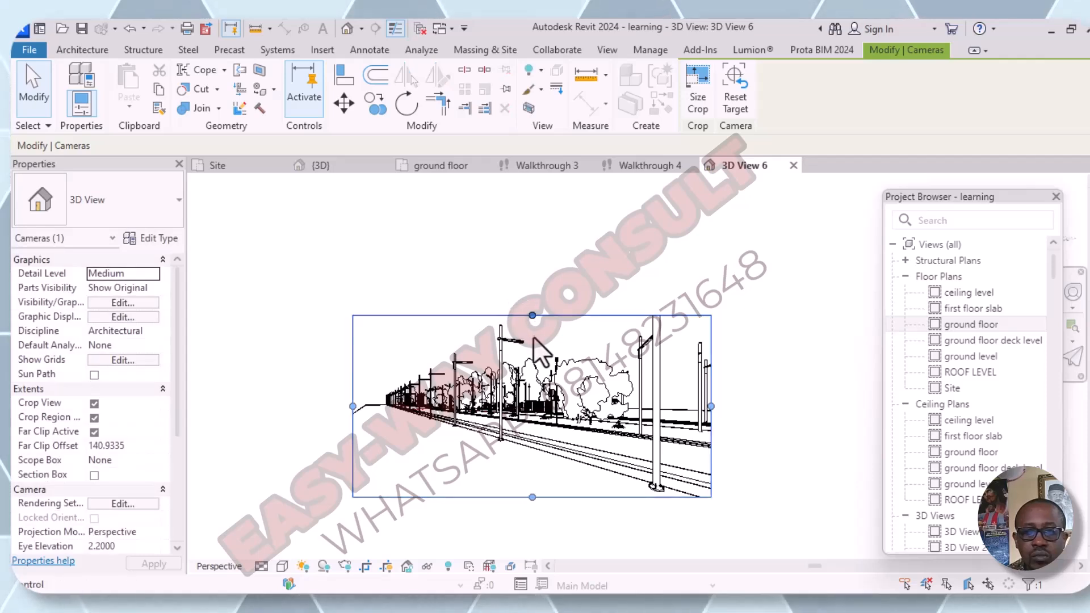
drag(532, 315, 547, 254)
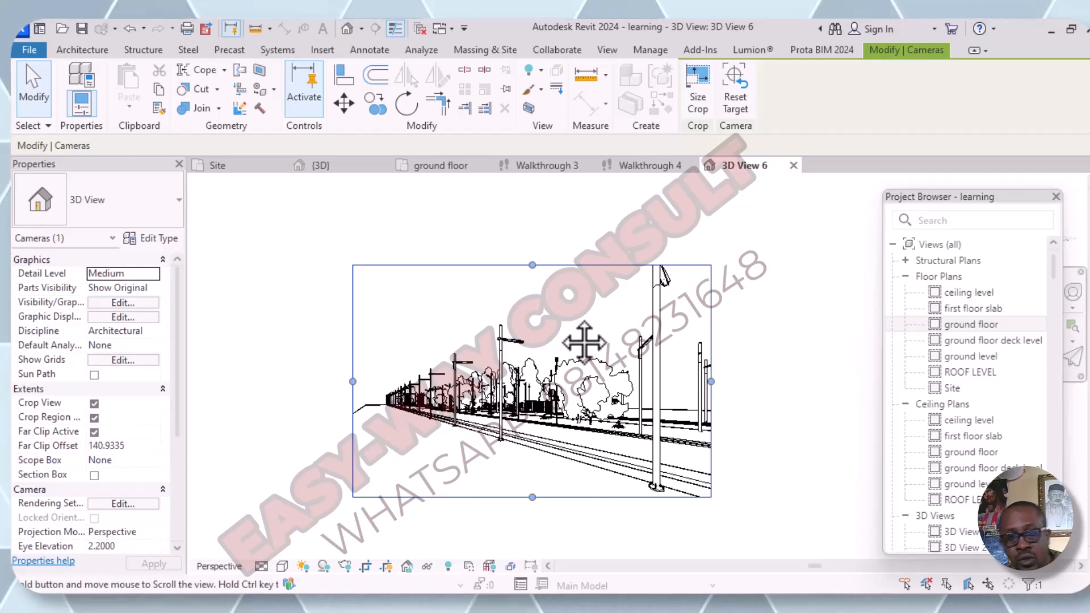
- Orbit the camera view upward to look down on the whole site from a high aerial viewpoint
drag(584, 342, 583, 343)
scroll(556, 316, up, 1)
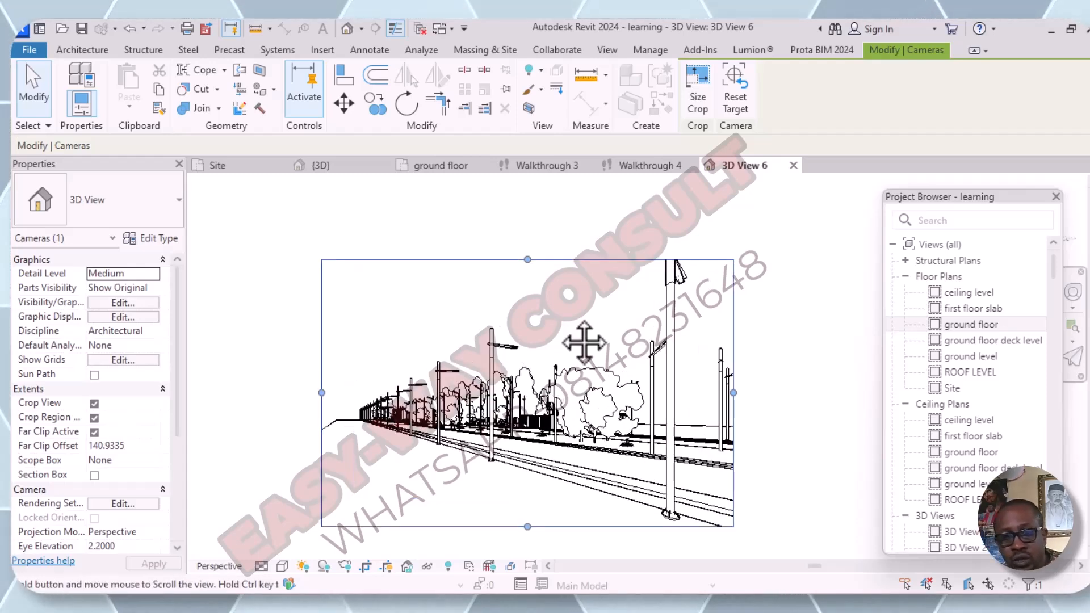
shift+middle_drag(556, 315, 519, 564)
click(480, 526)
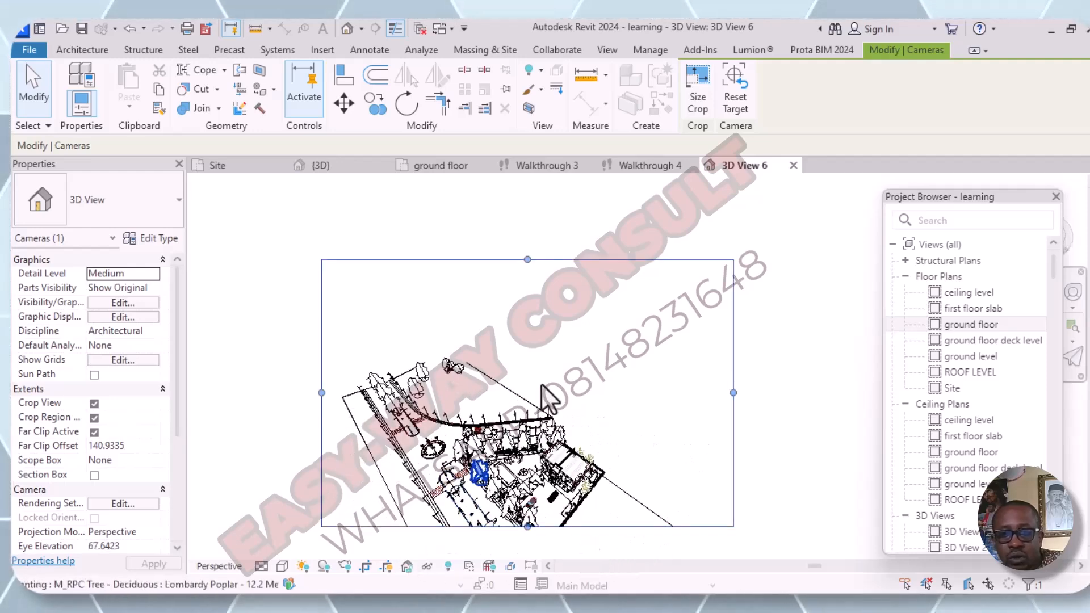
- Extend the aerial view's crop region at its lower edge and both sides to include the rest of the road and plot
scroll(549, 374, down, 4)
middle_drag(594, 391, 591, 312)
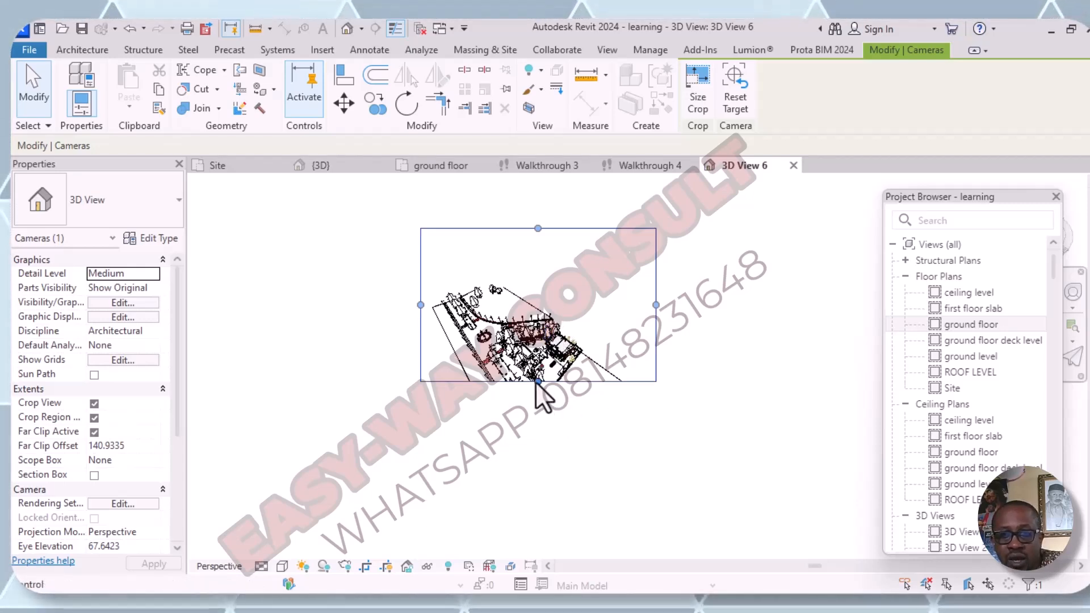
drag(554, 474, 561, 490)
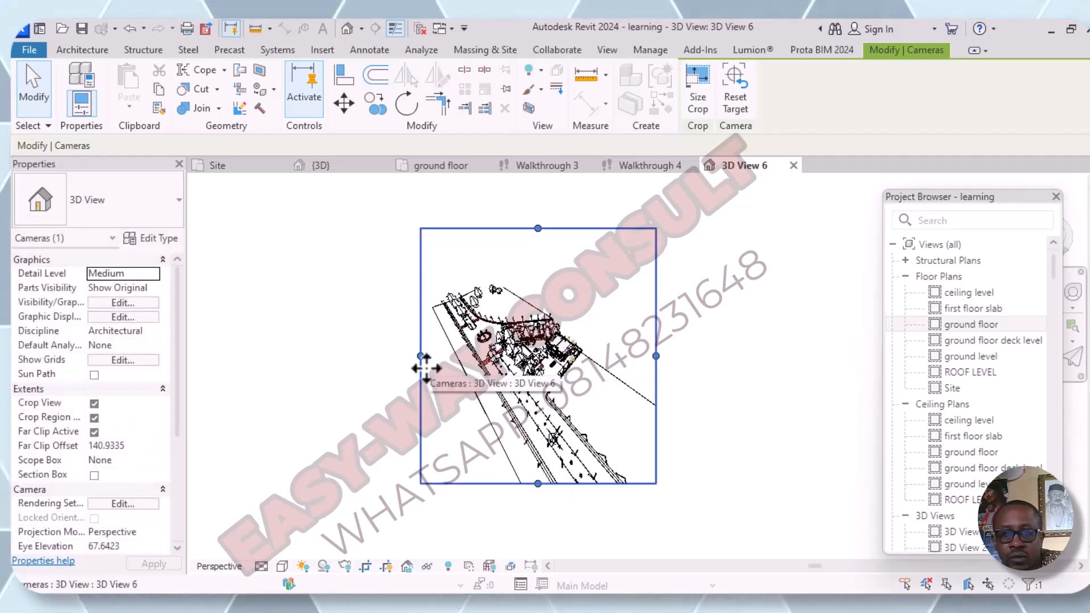
drag(420, 356, 281, 375)
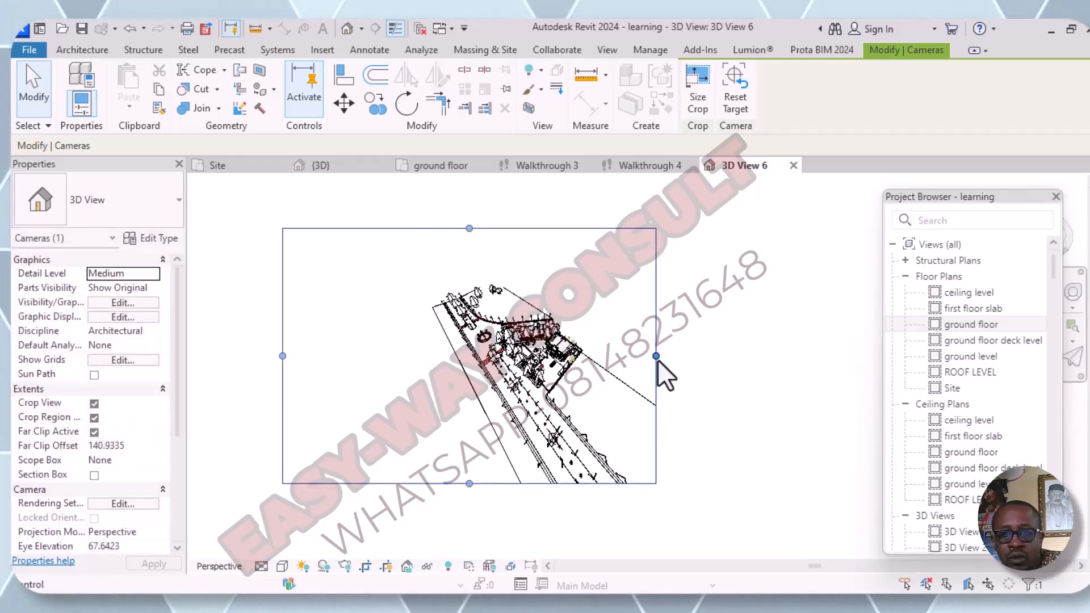
drag(655, 355, 782, 379)
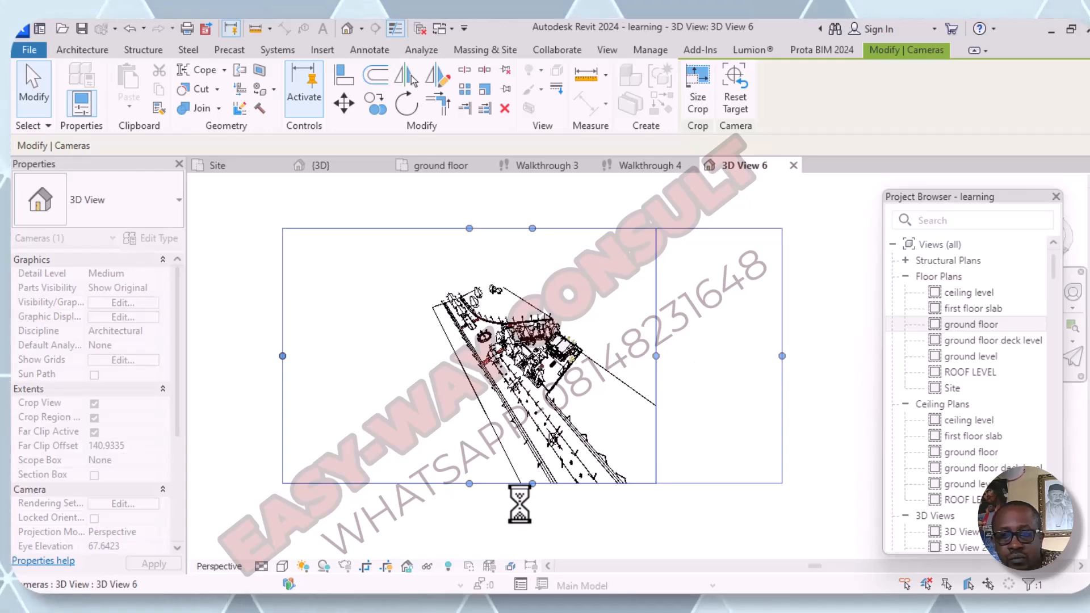
drag(531, 484, 534, 537)
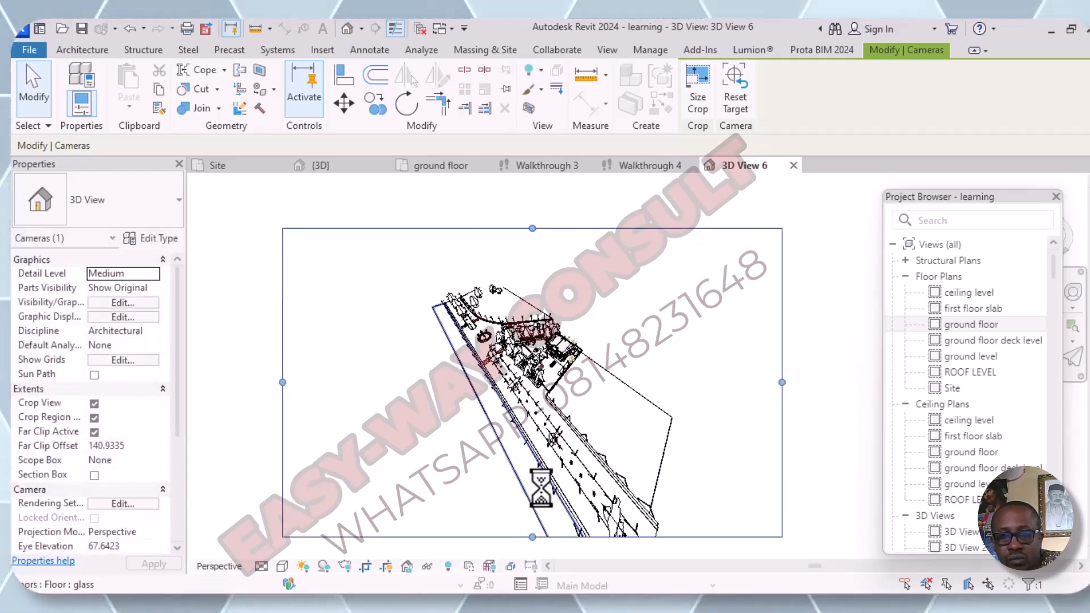
- Orbit the aerial view to face the building from the main road, framing the entire site with the roundabout near the centre
scroll(550, 485, up, 2)
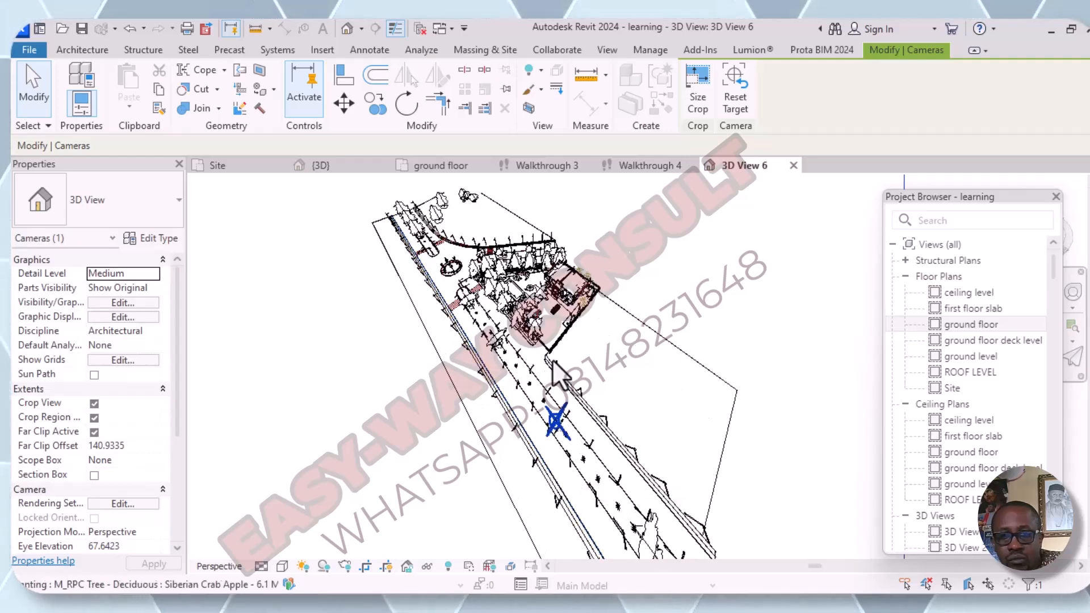
middle_drag(579, 343, 747, 445)
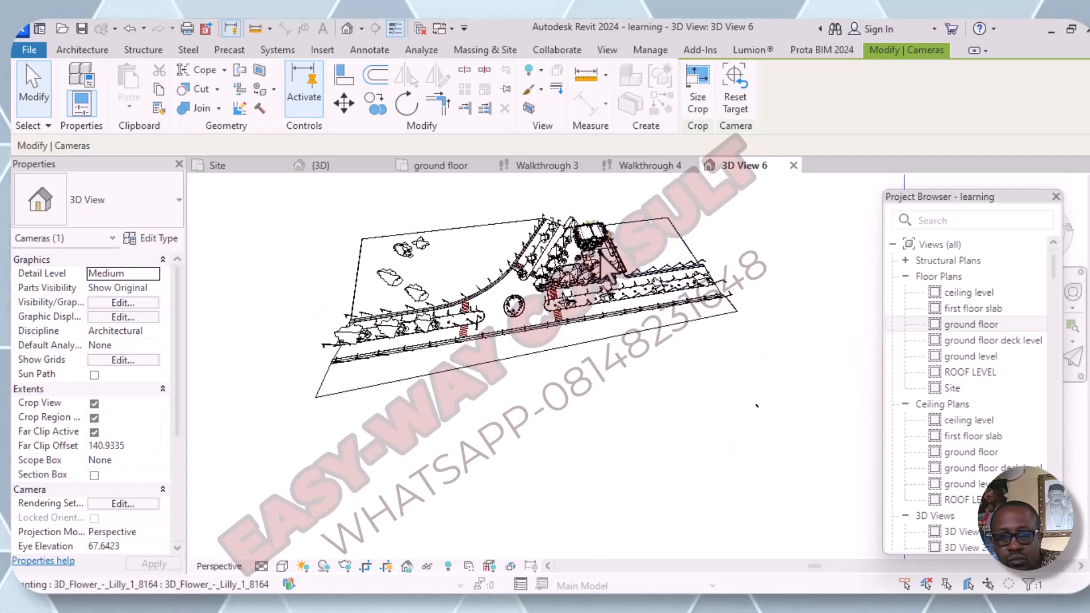
scroll(601, 252, up, 2)
middle_drag(607, 272, 653, 319)
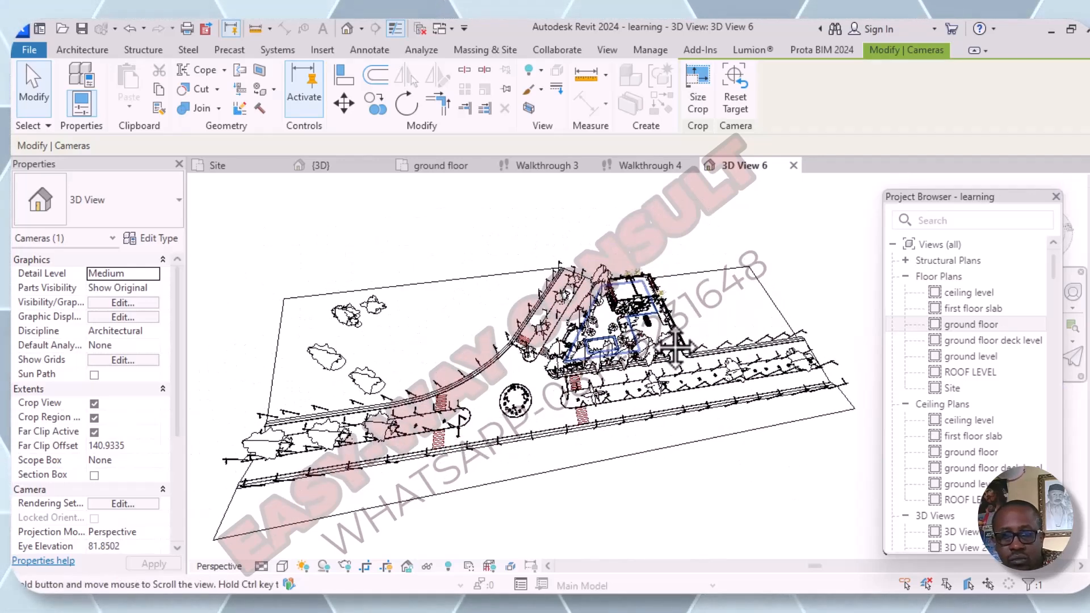
scroll(653, 321, up, 1)
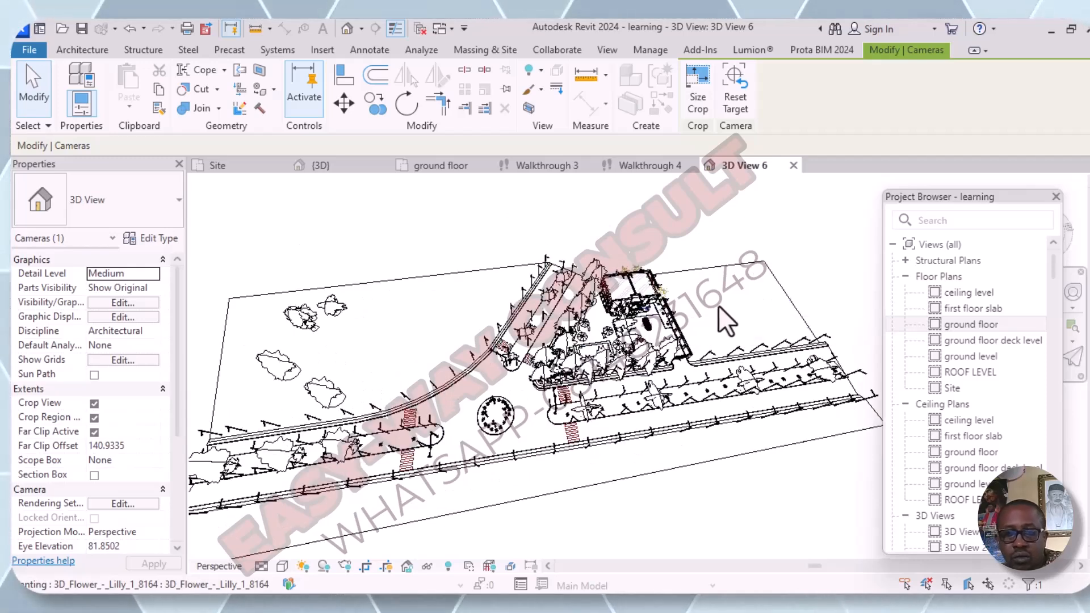
scroll(743, 305, down, 1)
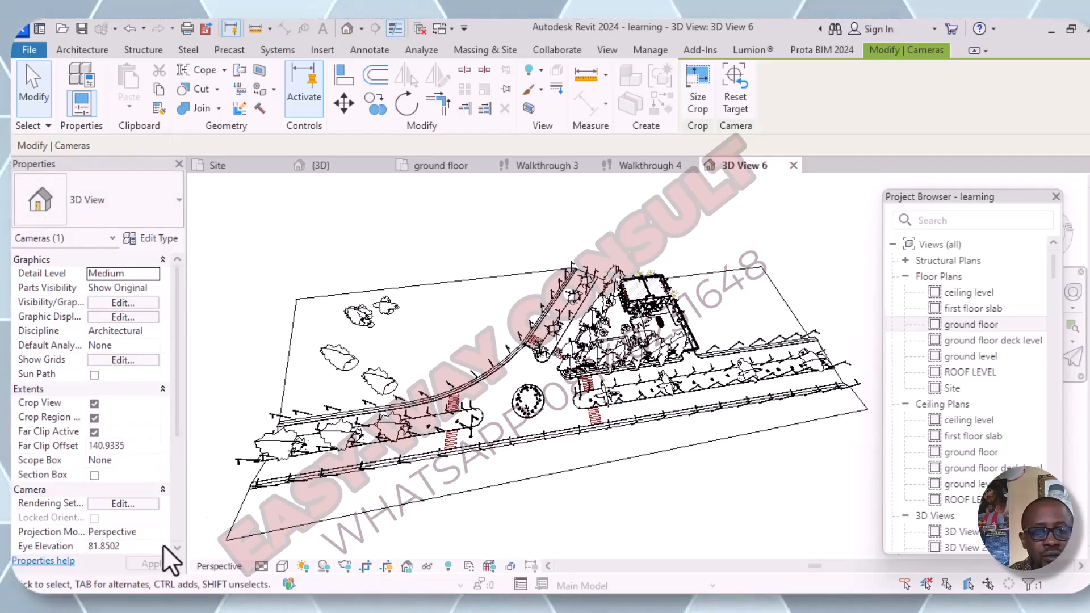
- Open the Rendering settings for the camera view and set its visual style to Realistic
click(605, 50)
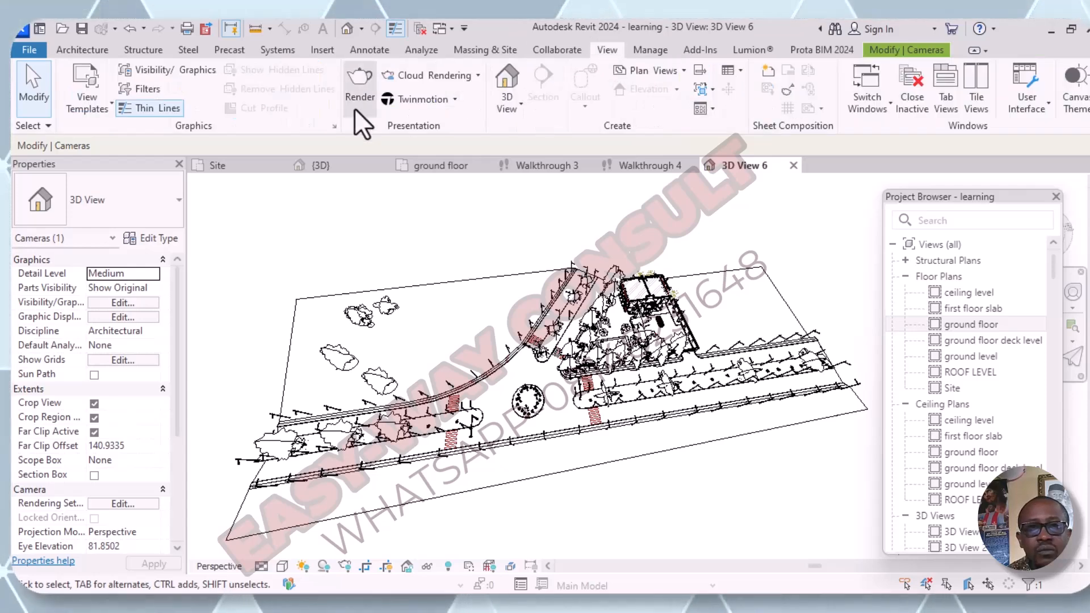
click(358, 90)
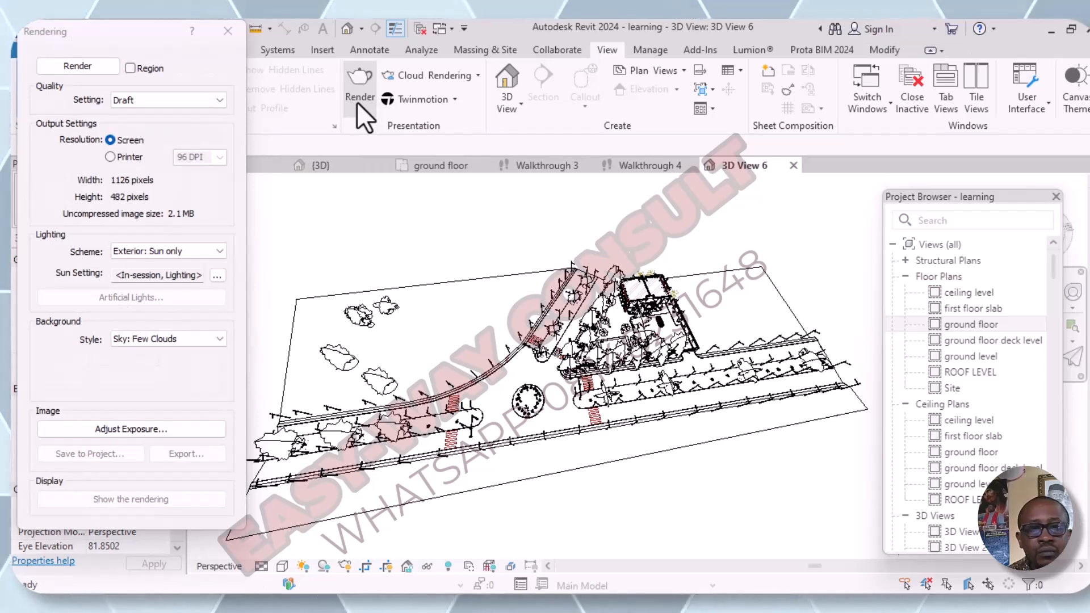
click(278, 566)
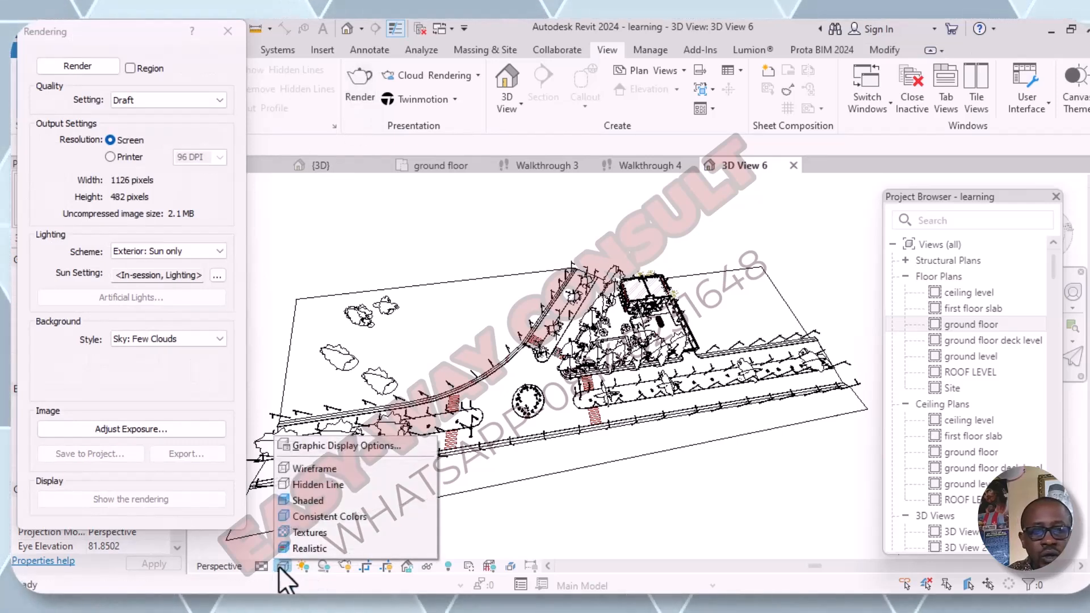
click(312, 553)
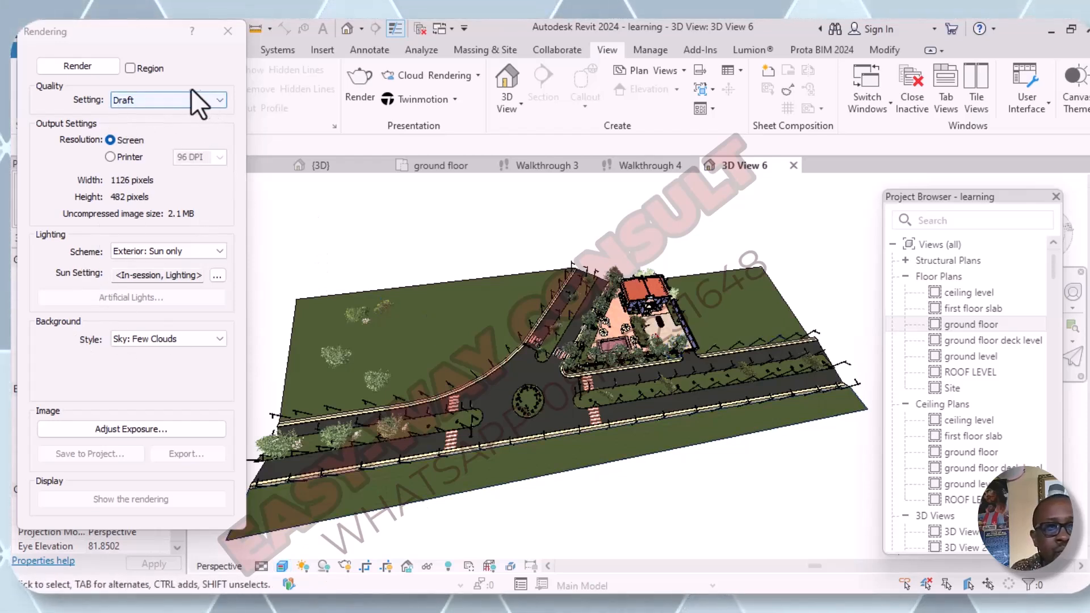
- Keep the render quality at Draft and set the output resolution to Printer
click(221, 101)
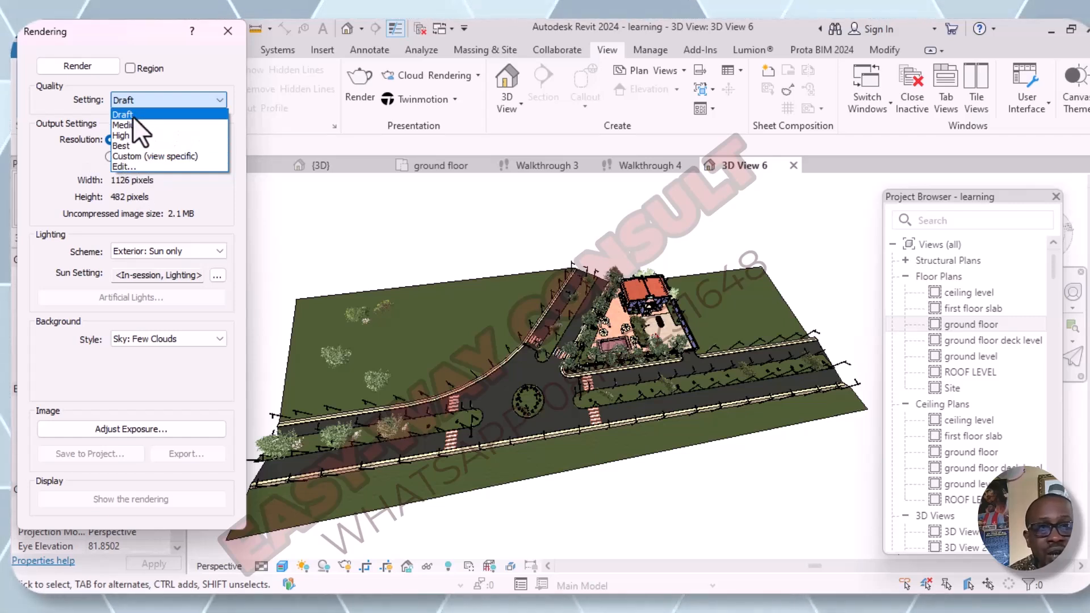
click(236, 110)
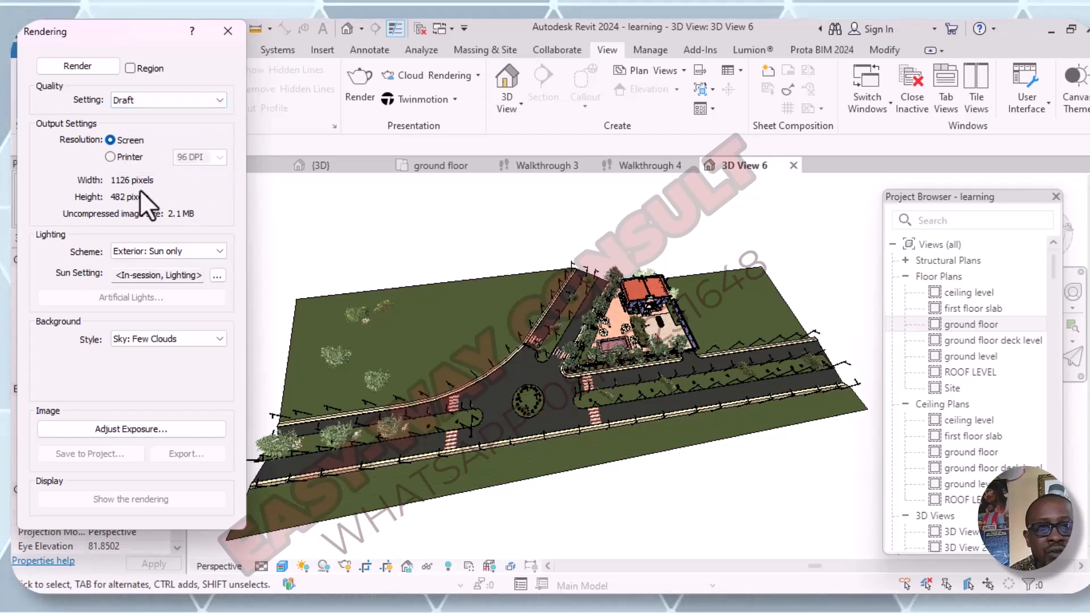
click(111, 157)
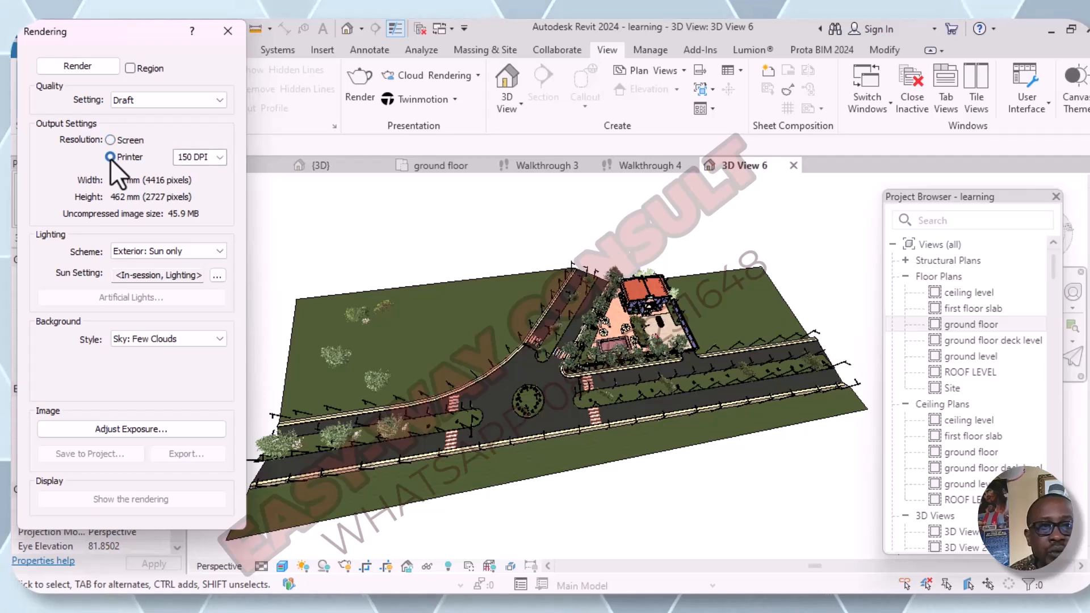
- Set the printer resolution to 600 DPI, keeping the Exterior: Sun only lighting scheme and the Sky: Few Clouds background
click(220, 157)
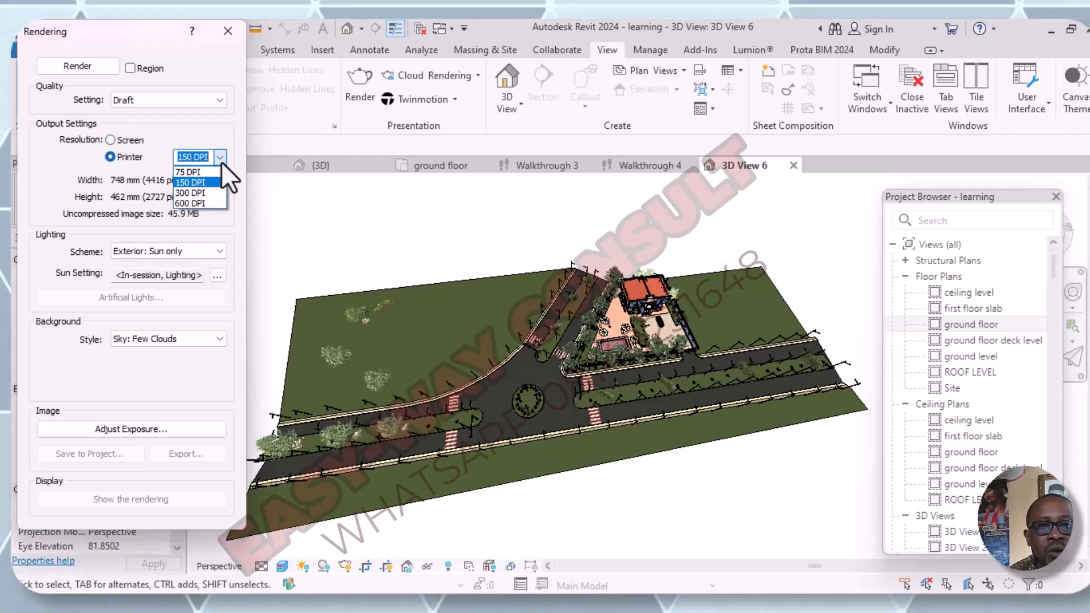
click(196, 202)
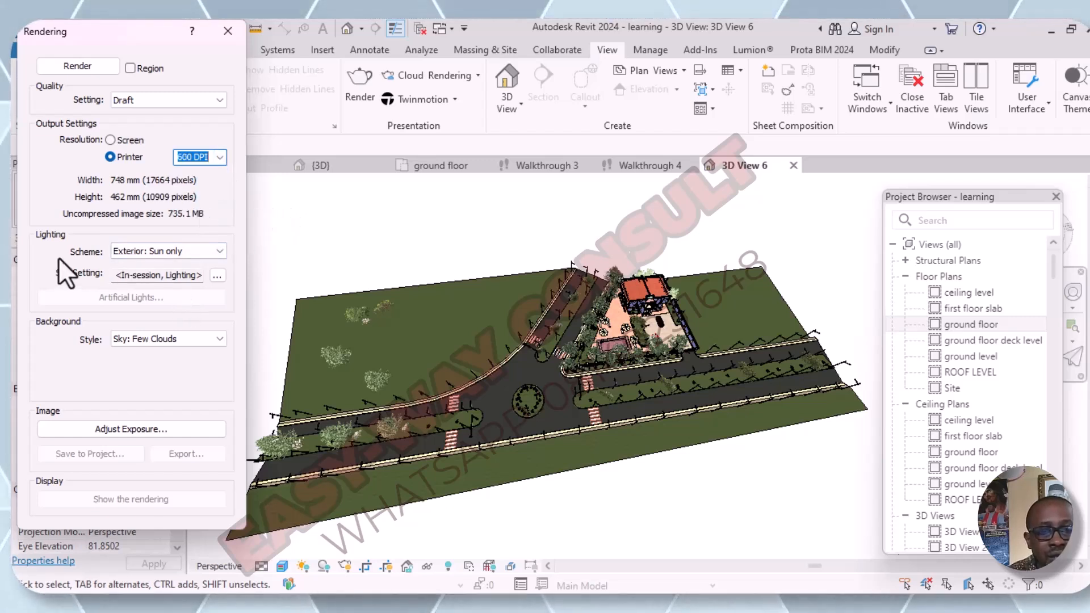
click(221, 251)
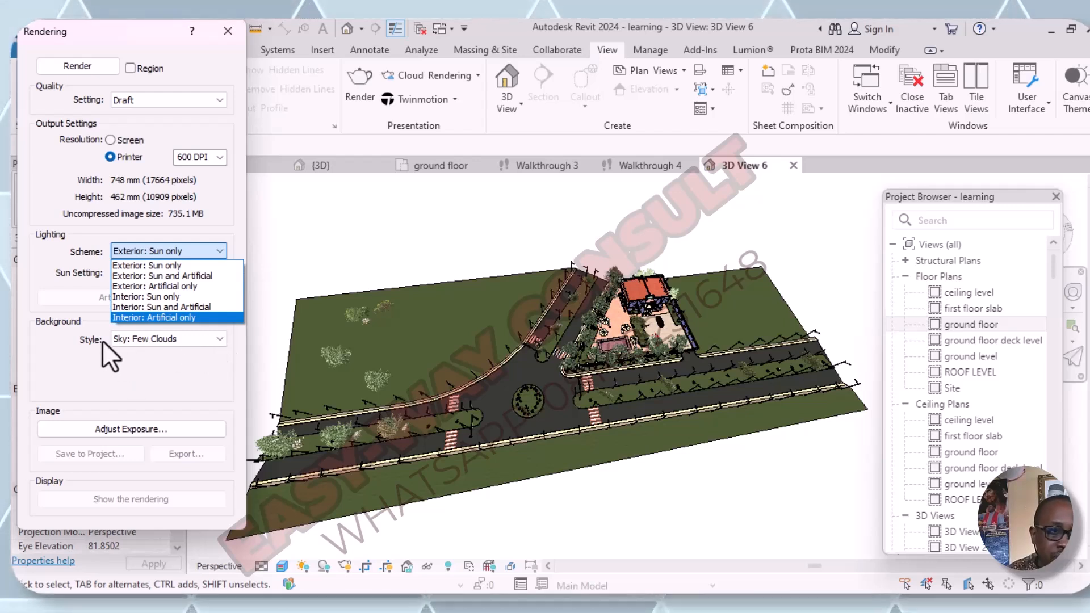
click(223, 341)
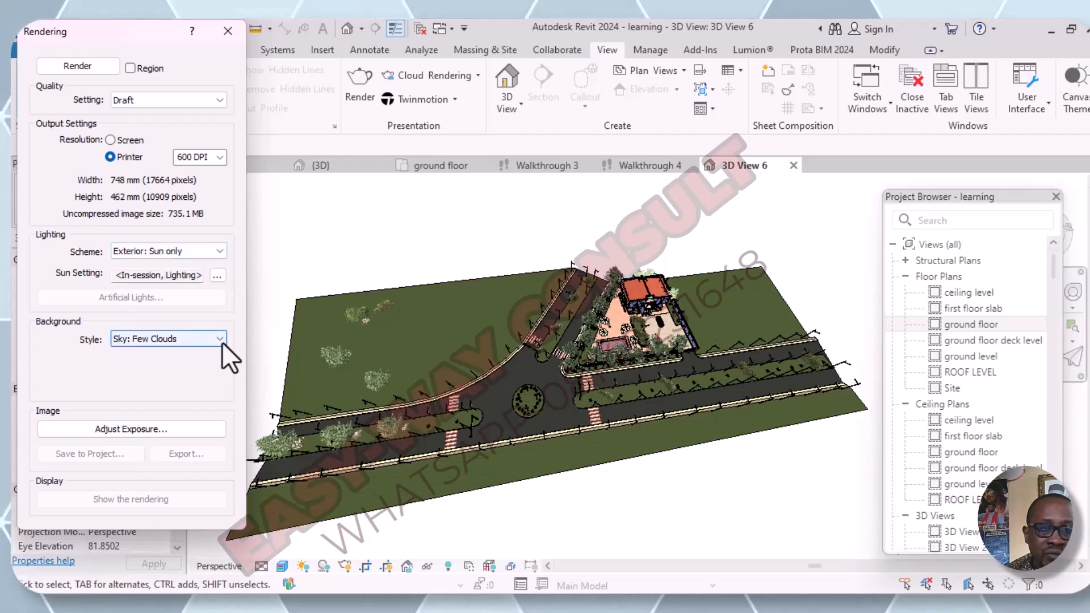
click(220, 340)
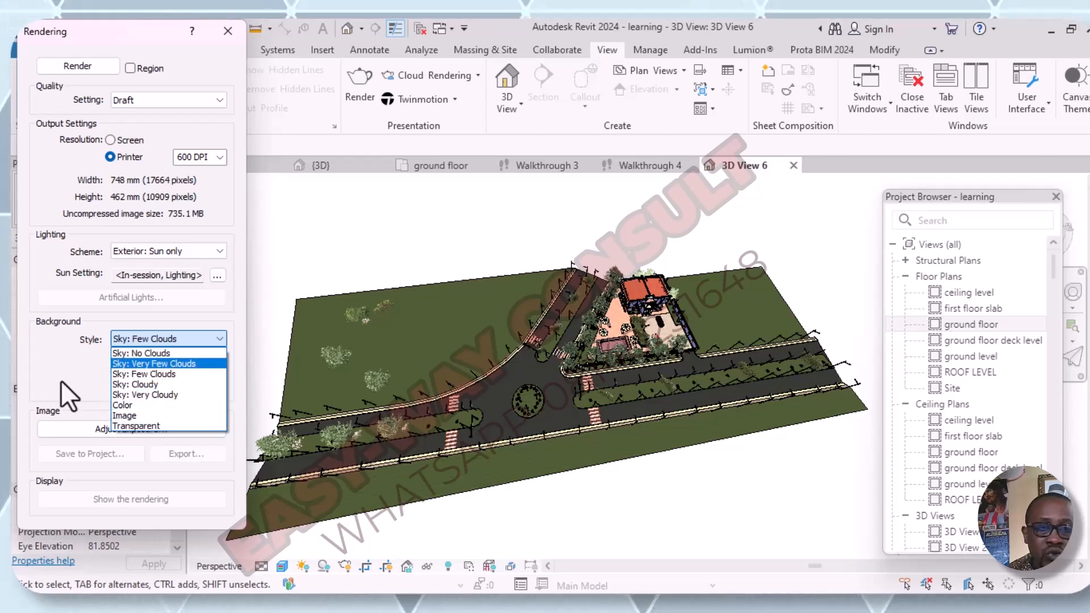
click(60, 361)
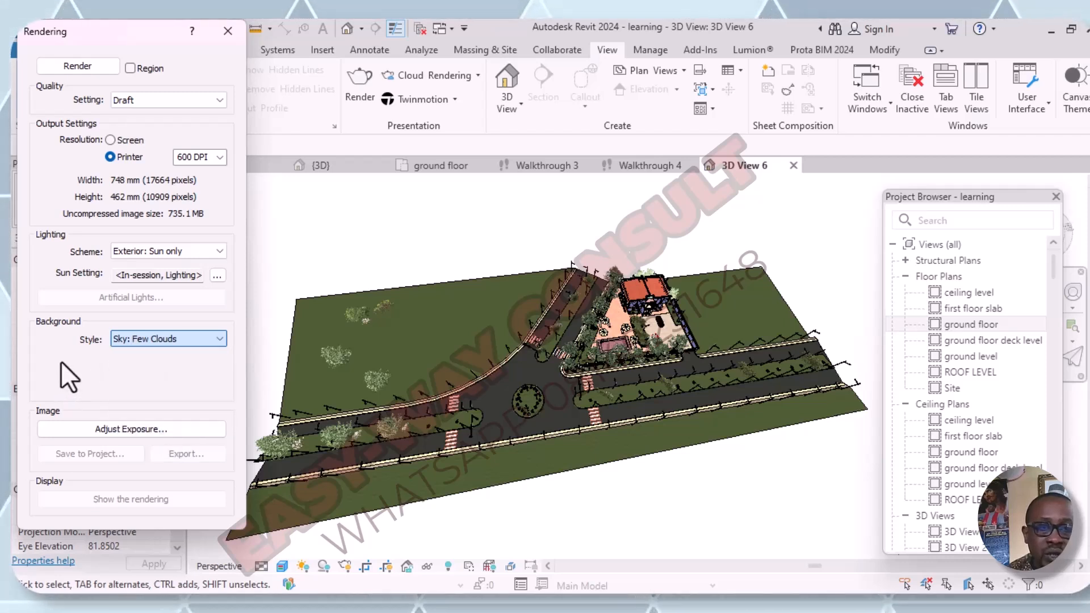
- Apply the Sunlight from Top Right lighting preset as the sun setting and start rendering the aerial view
click(218, 276)
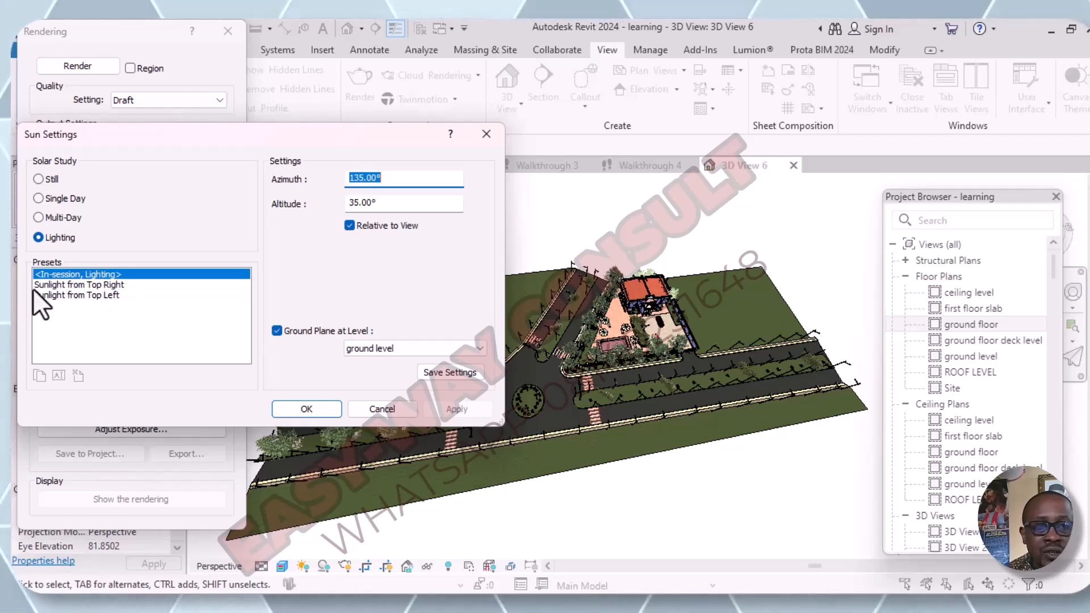
click(117, 284)
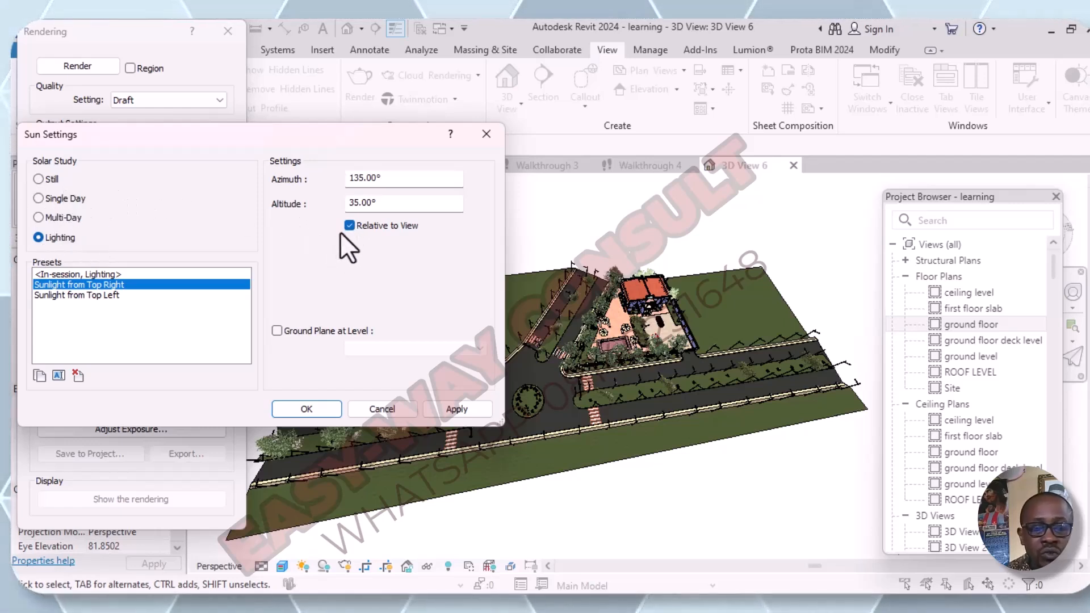
click(455, 410)
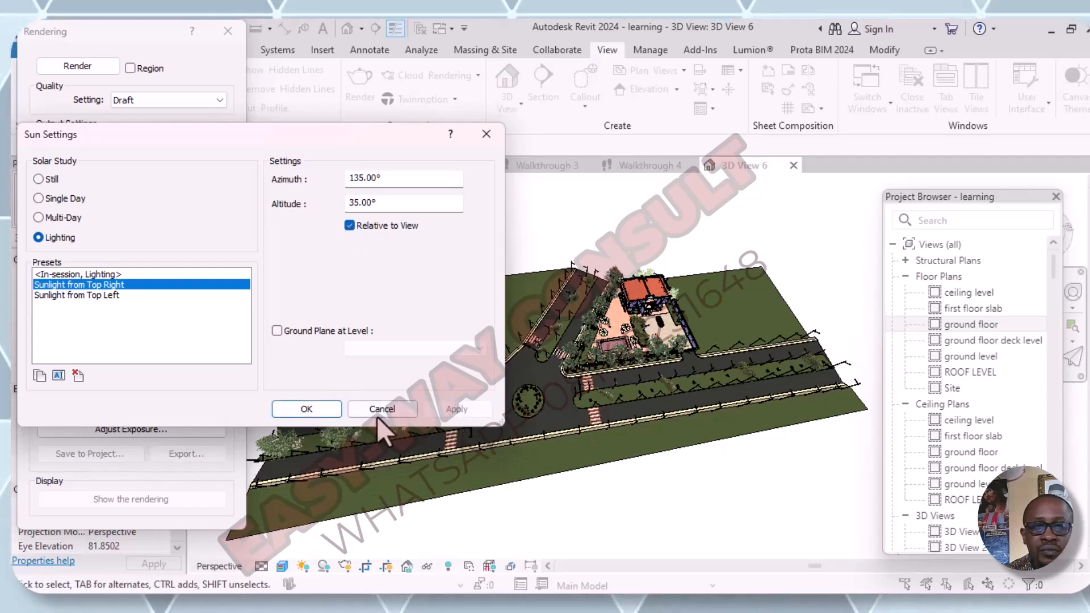
click(312, 407)
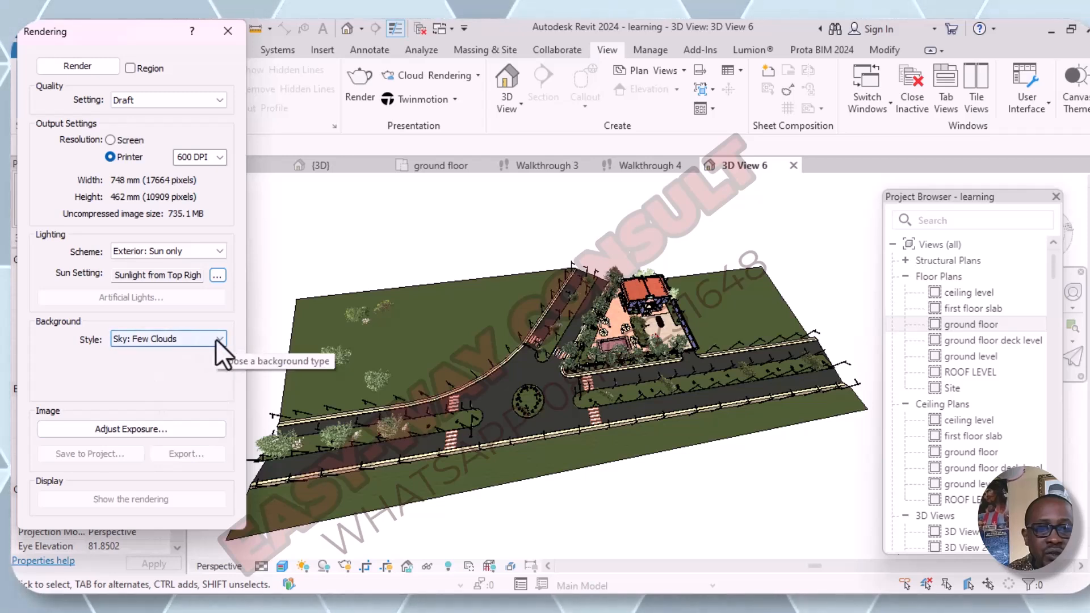
click(76, 66)
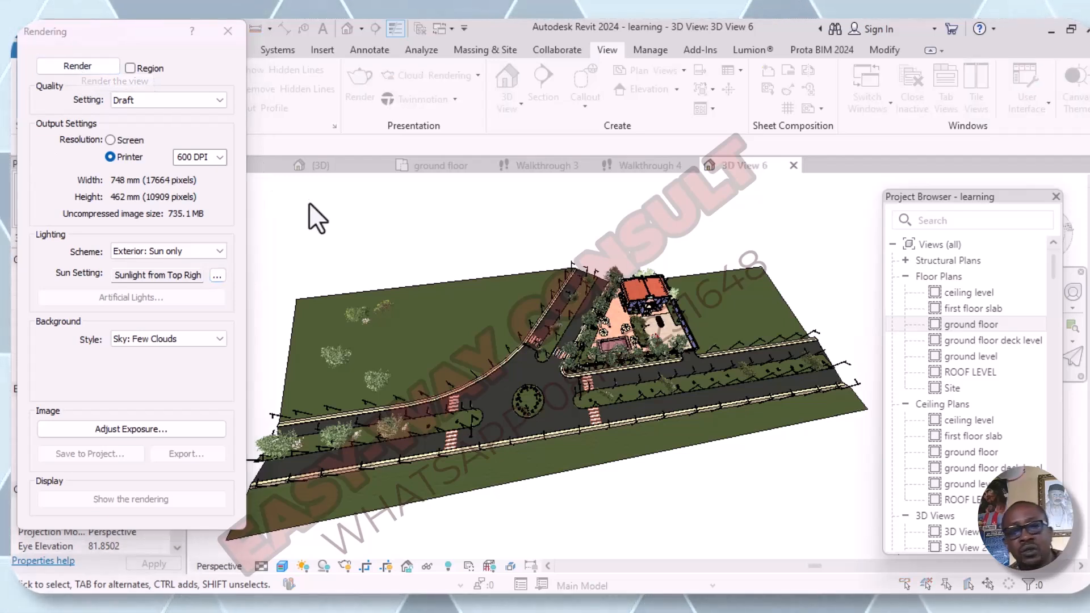
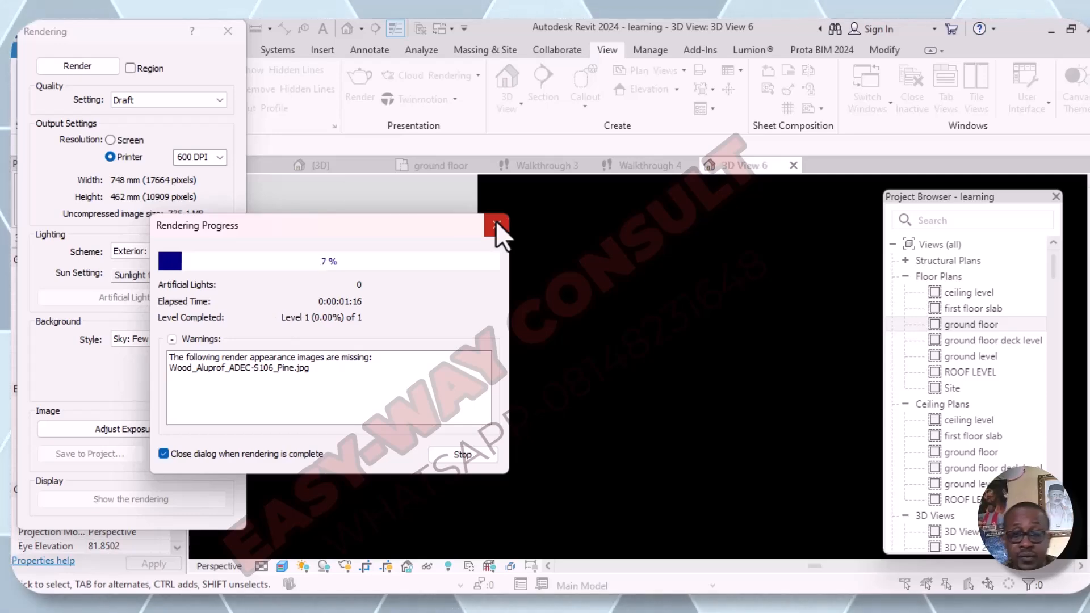
- Stop the aerial view render in progress
click(496, 226)
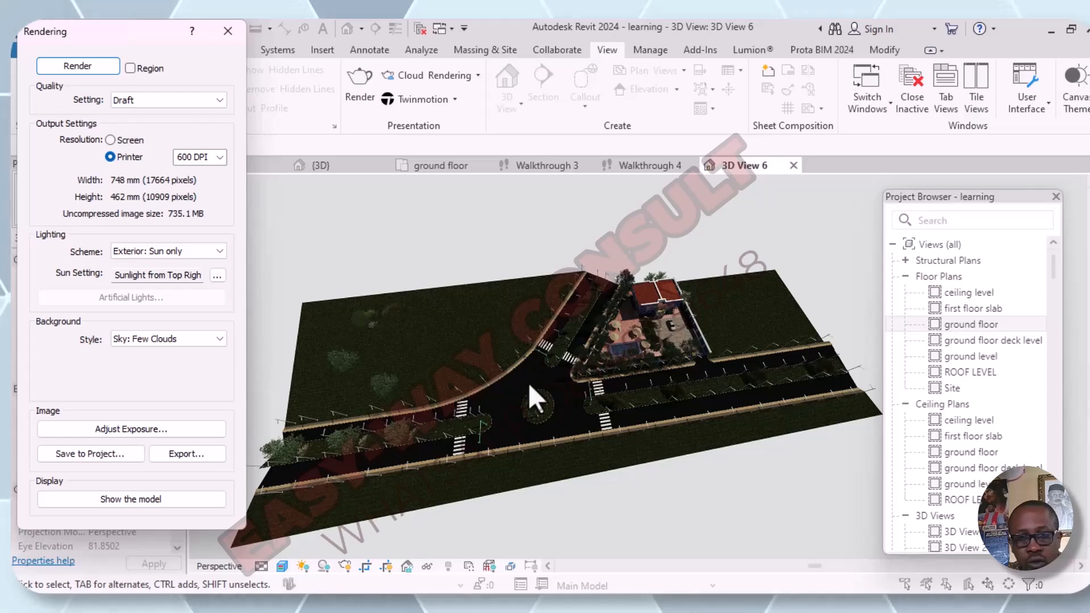
- Examine the rendered aerial image up close, checking the roundabout, roads, pool, parked car and building
scroll(528, 383, up, 5)
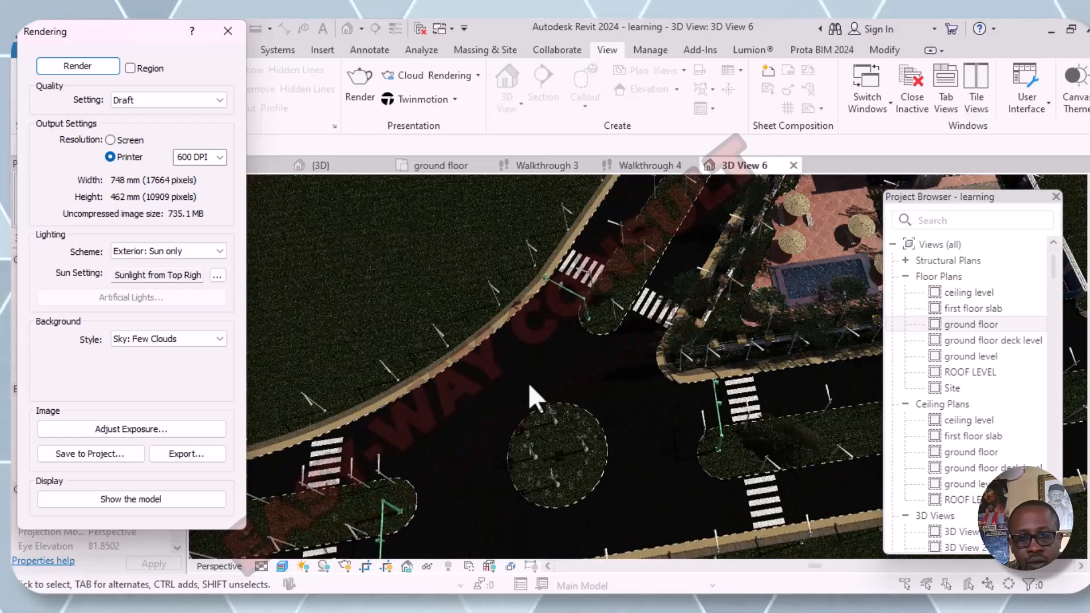
scroll(527, 383, down, 8)
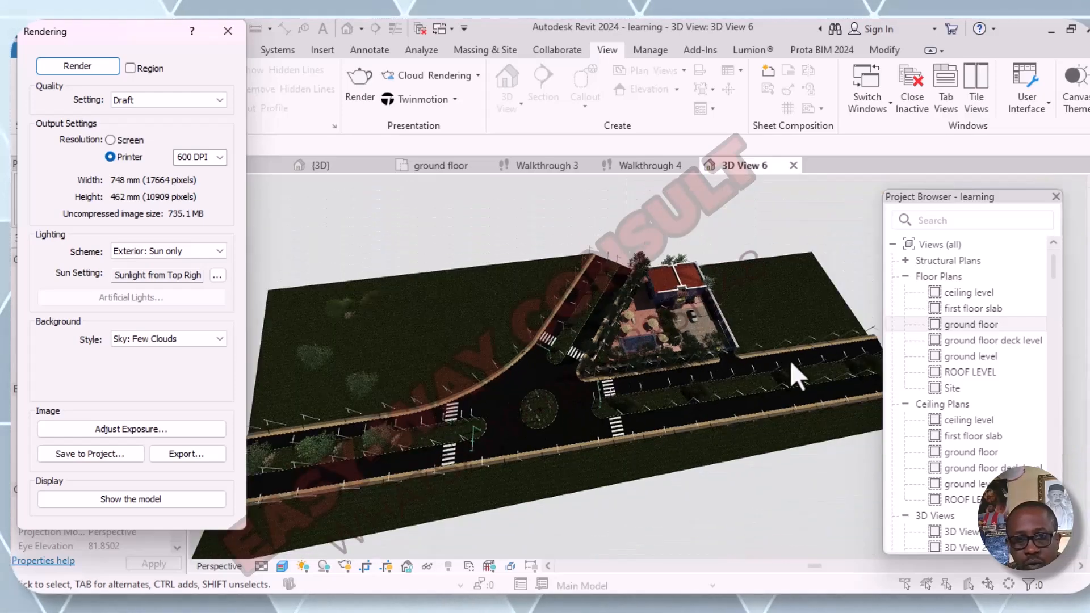
scroll(731, 255, up, 5)
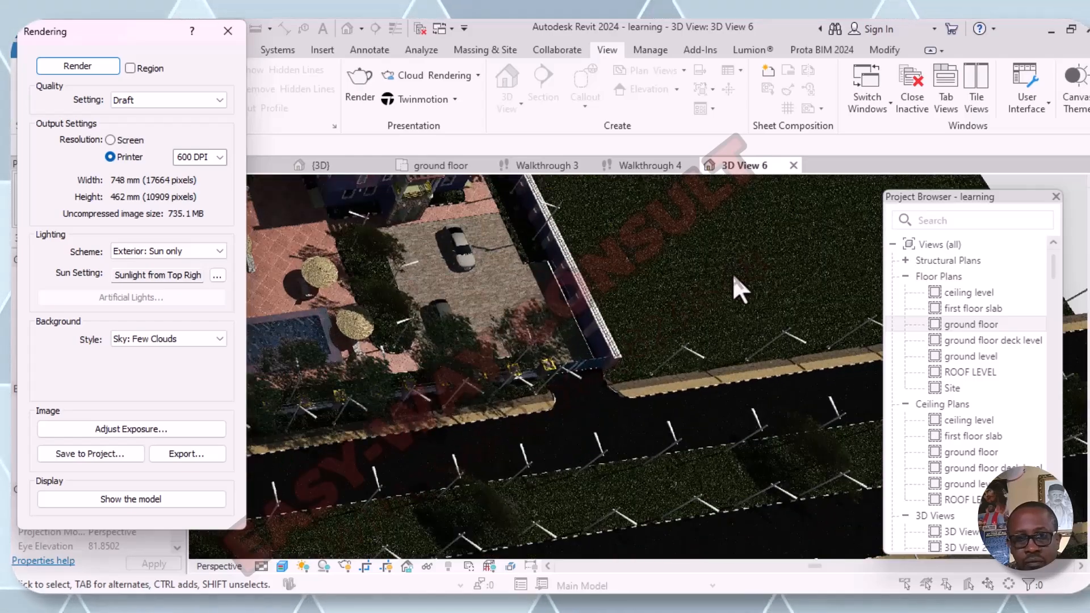
scroll(511, 349, down, 3)
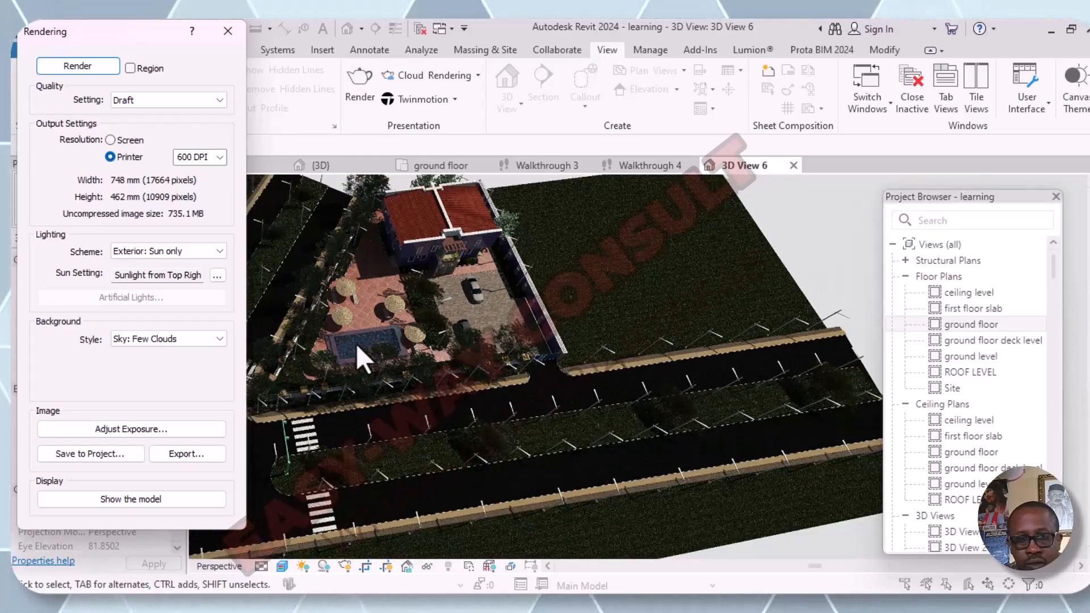
scroll(374, 346, up, 8)
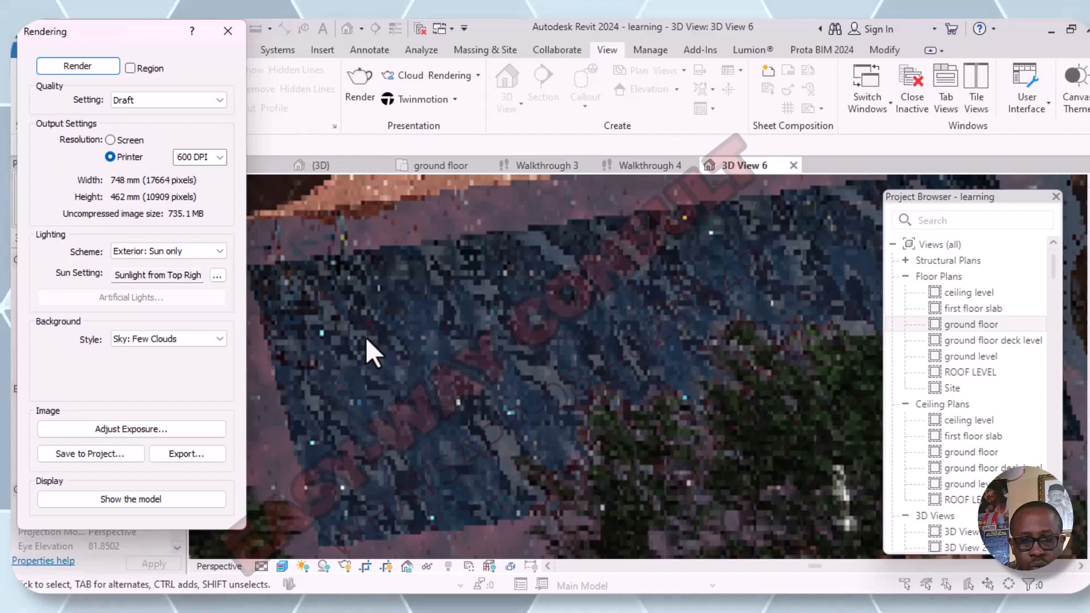
scroll(366, 337, down, 10)
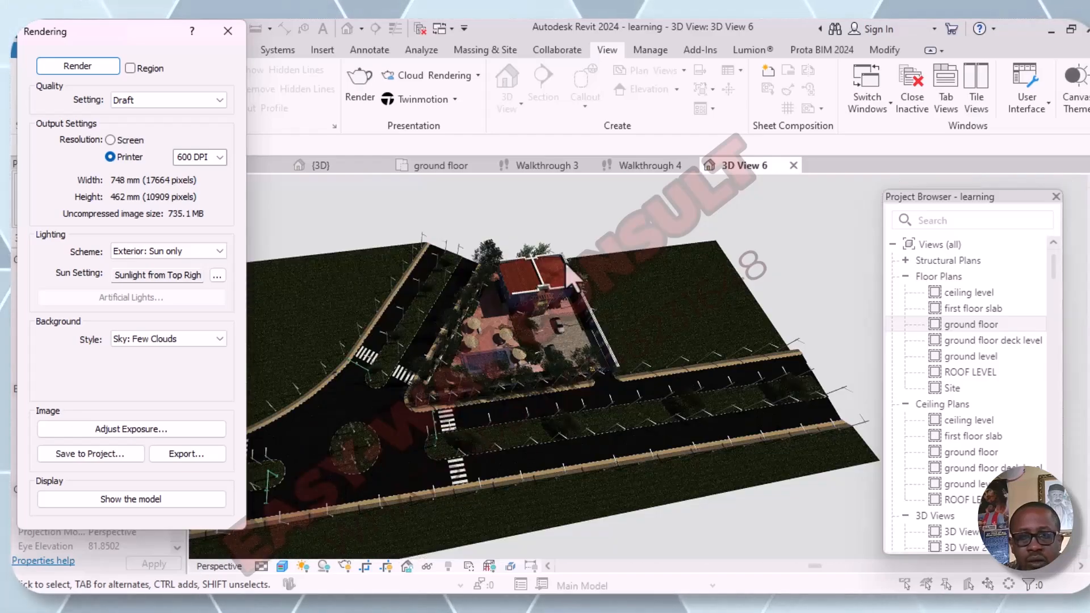
scroll(564, 268, up, 8)
scroll(574, 369, down, 8)
scroll(546, 377, up, 5)
scroll(546, 375, down, 5)
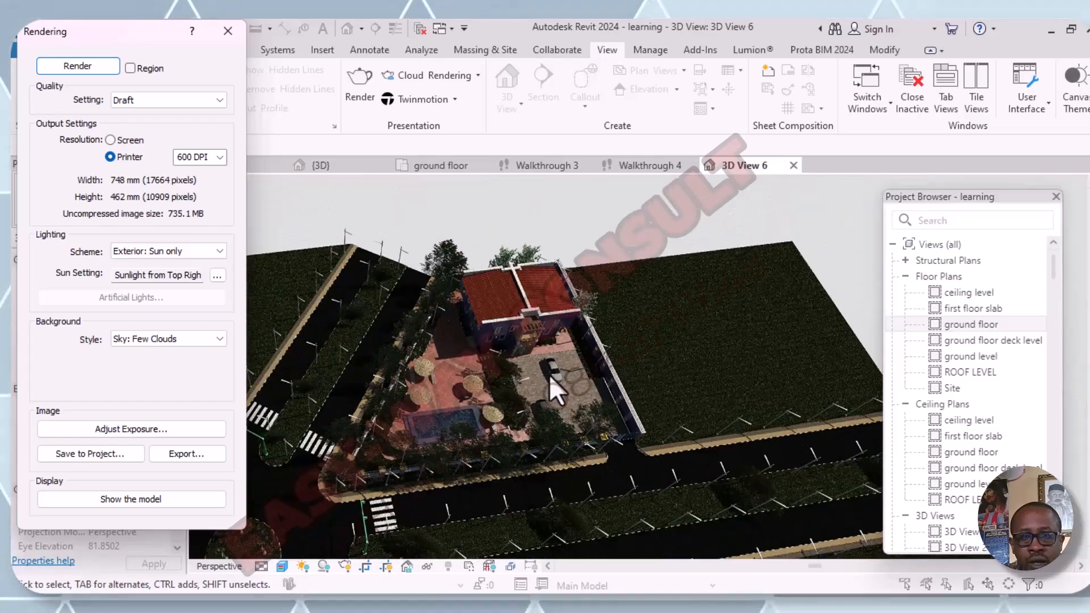
scroll(547, 374, down, 5)
middle_drag(628, 401, 721, 404)
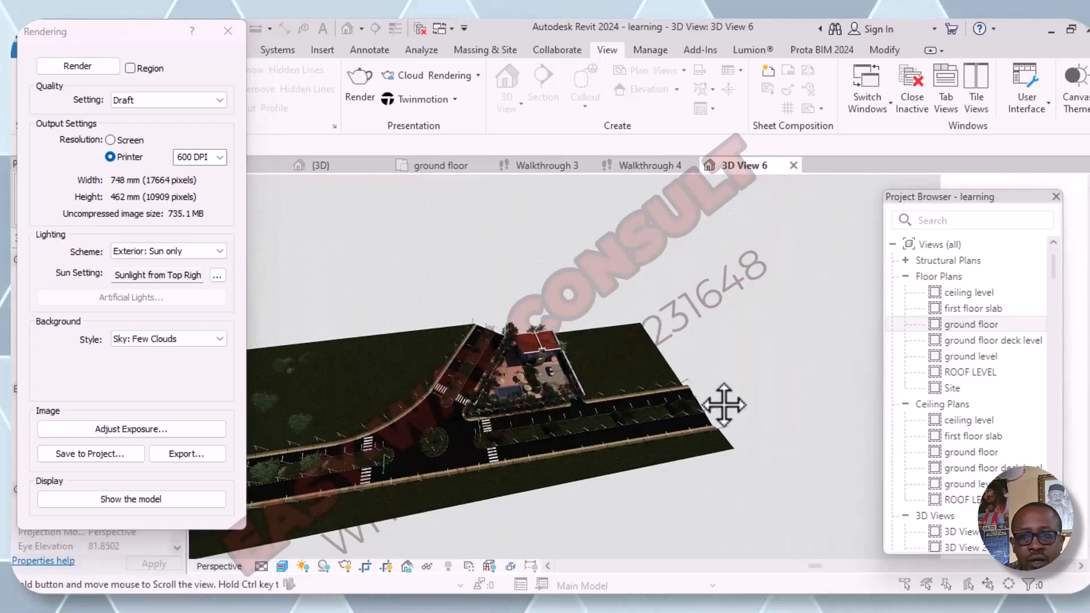
middle_drag(546, 428, 649, 373)
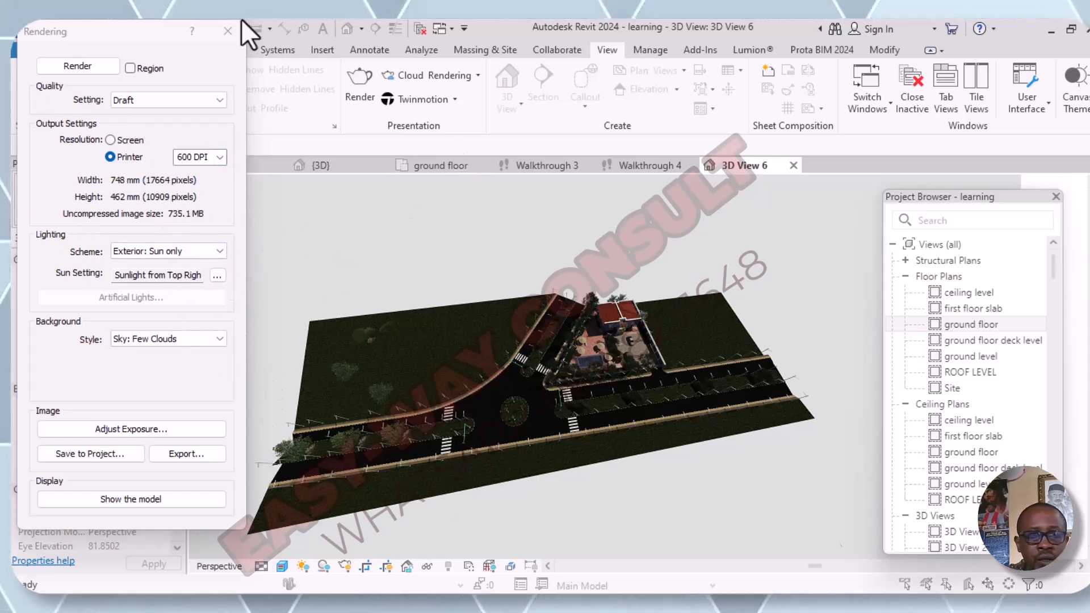
- Keep the render quality at Draft and export the rendered aerial image to the Documents folder as JPEG file 3D View 6
click(220, 100)
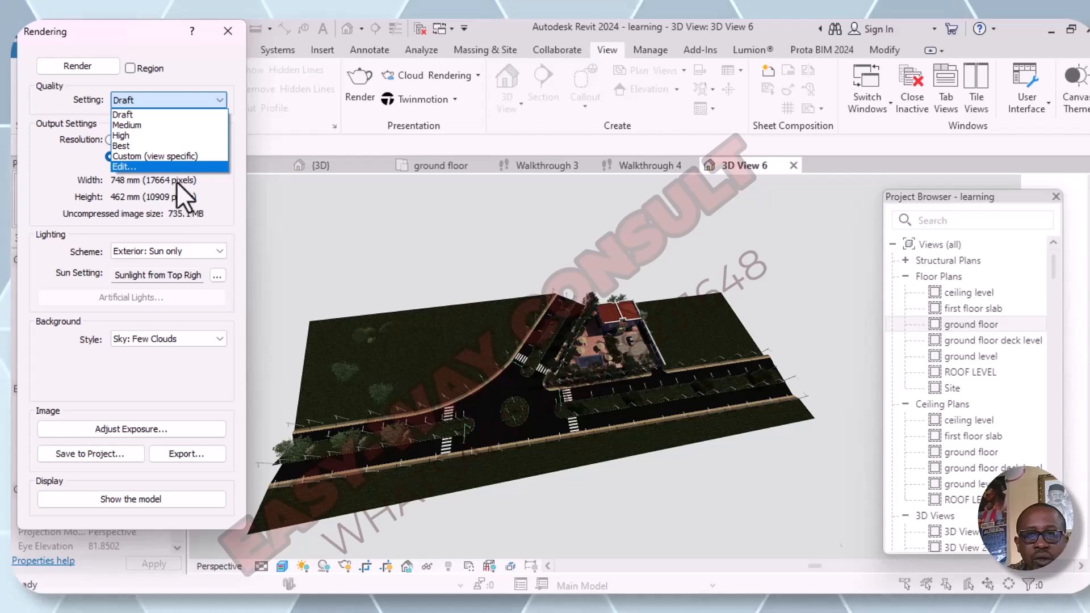
click(284, 207)
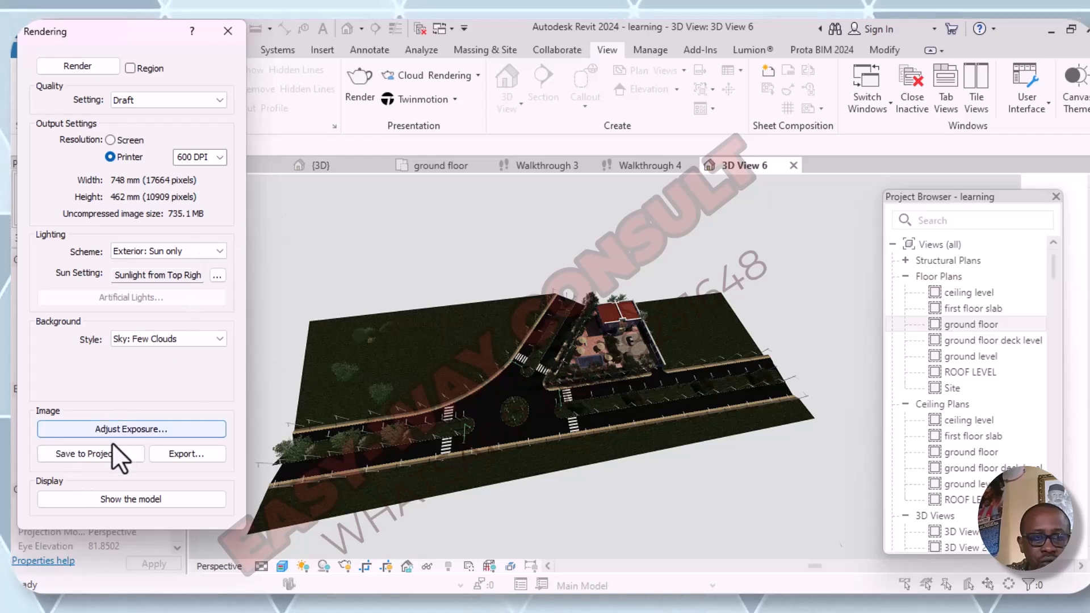
click(188, 450)
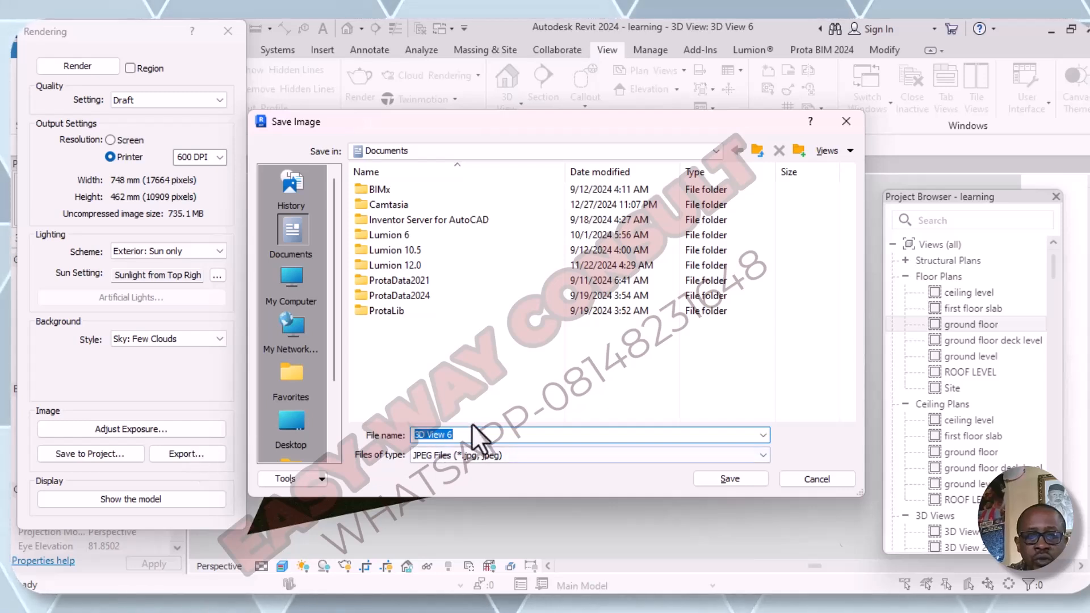
click(742, 478)
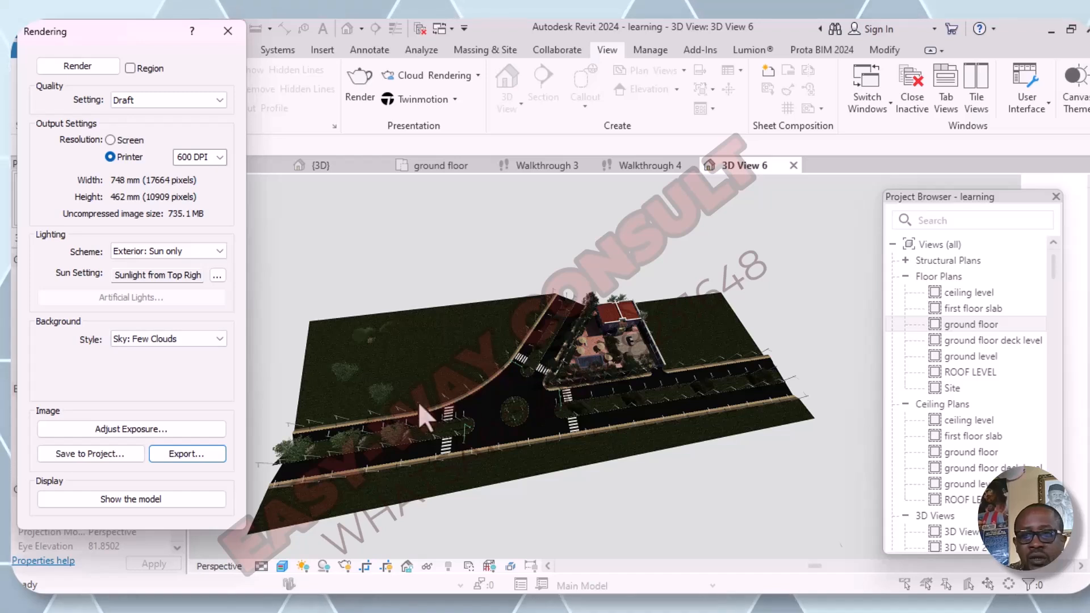
- Open the Site floor plan
click(956, 323)
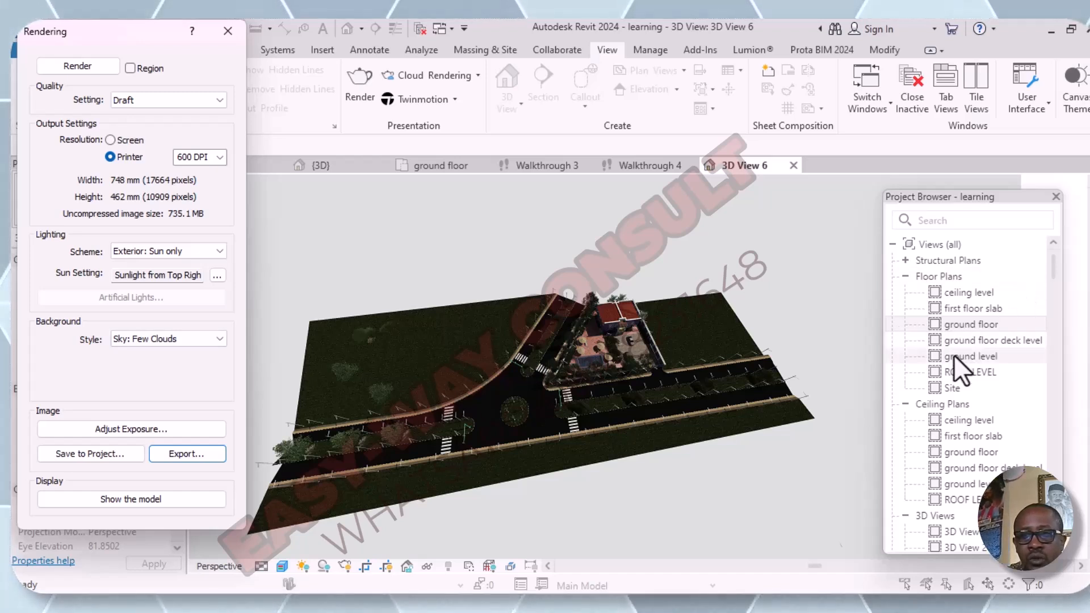
double_click(950, 387)
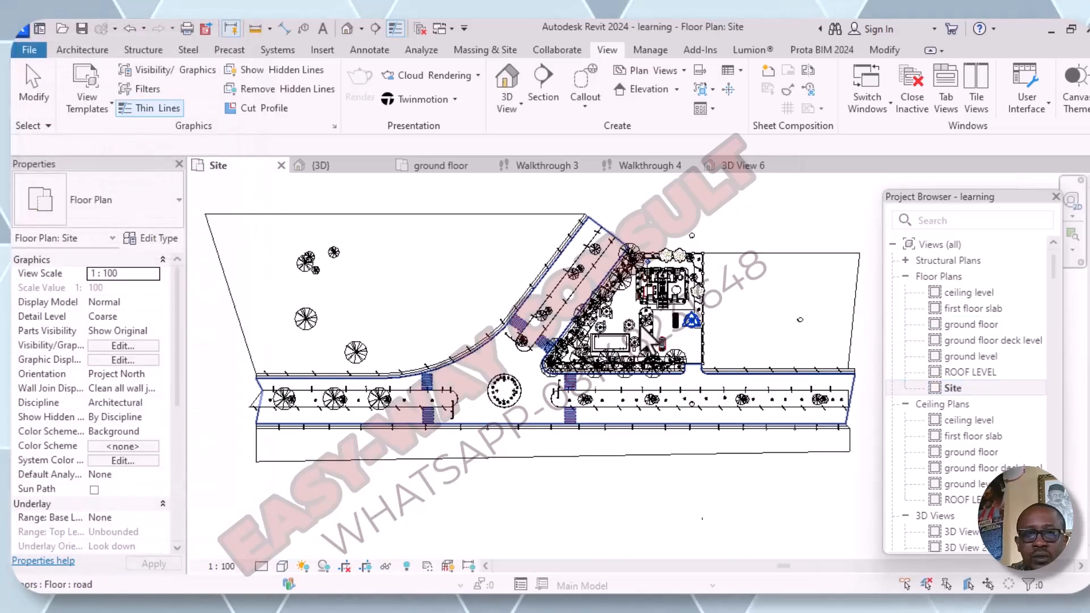
click(359, 28)
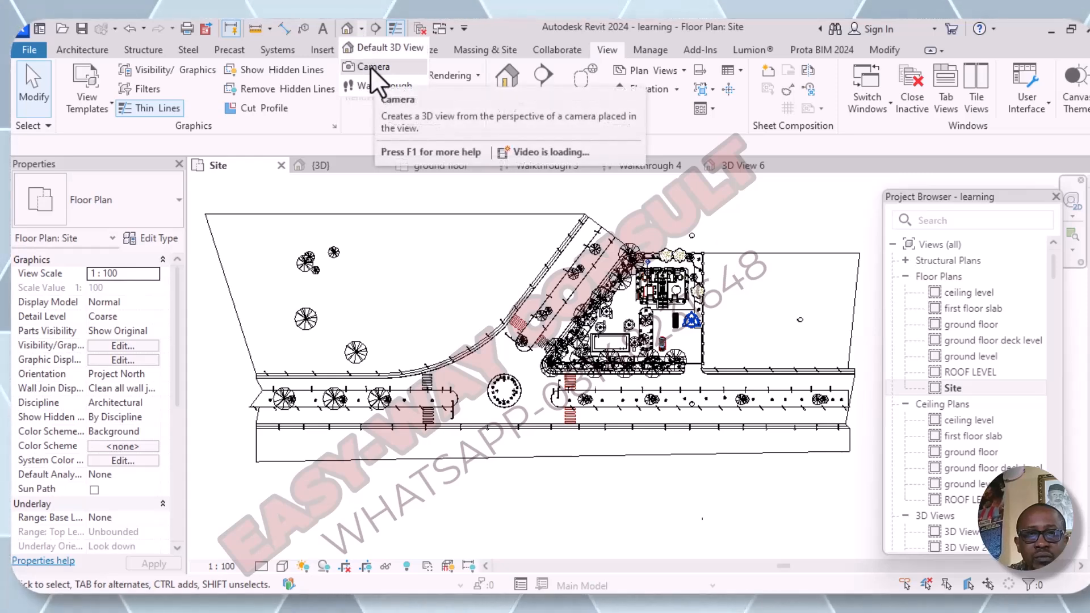
click(370, 66)
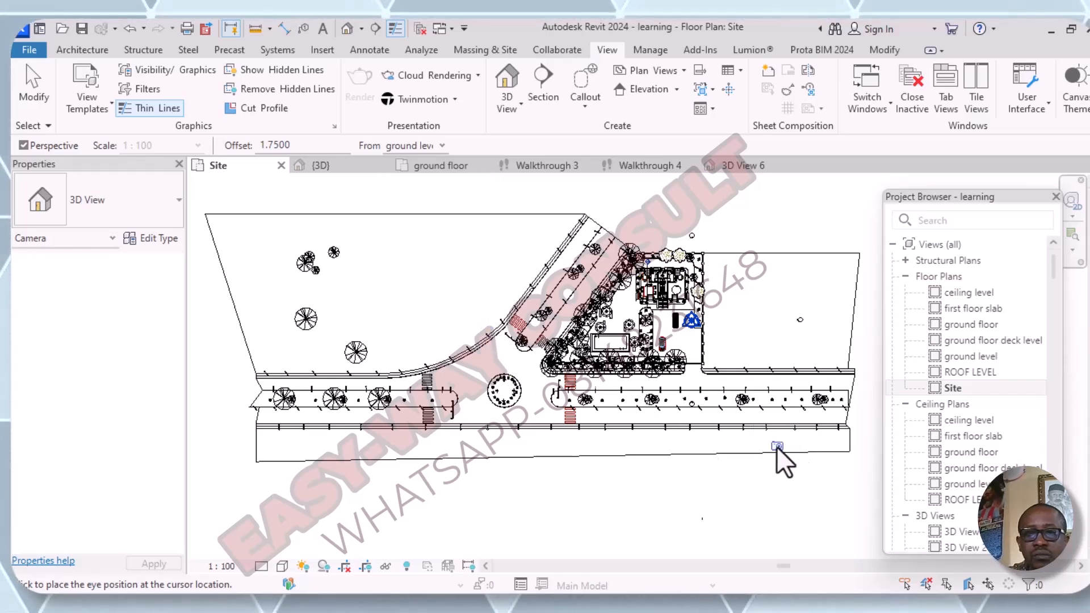
click(777, 446)
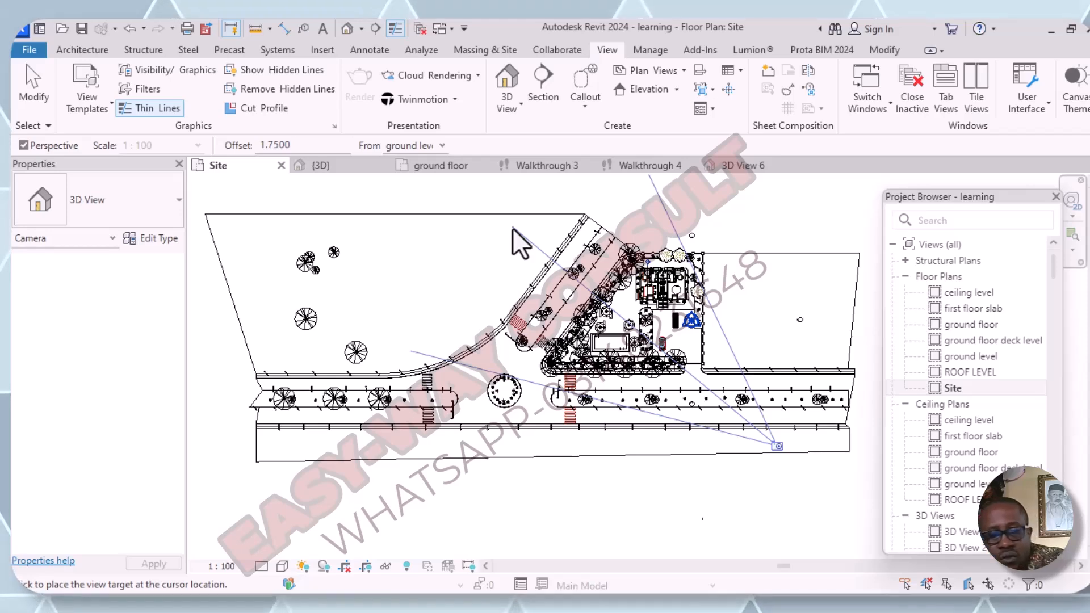
key(Escape)
- Place a perspective camera inside the compound near the entrance, offset 1.7500 from ground level, aimed diagonally across the building to its back corner
scroll(688, 373, up, 3)
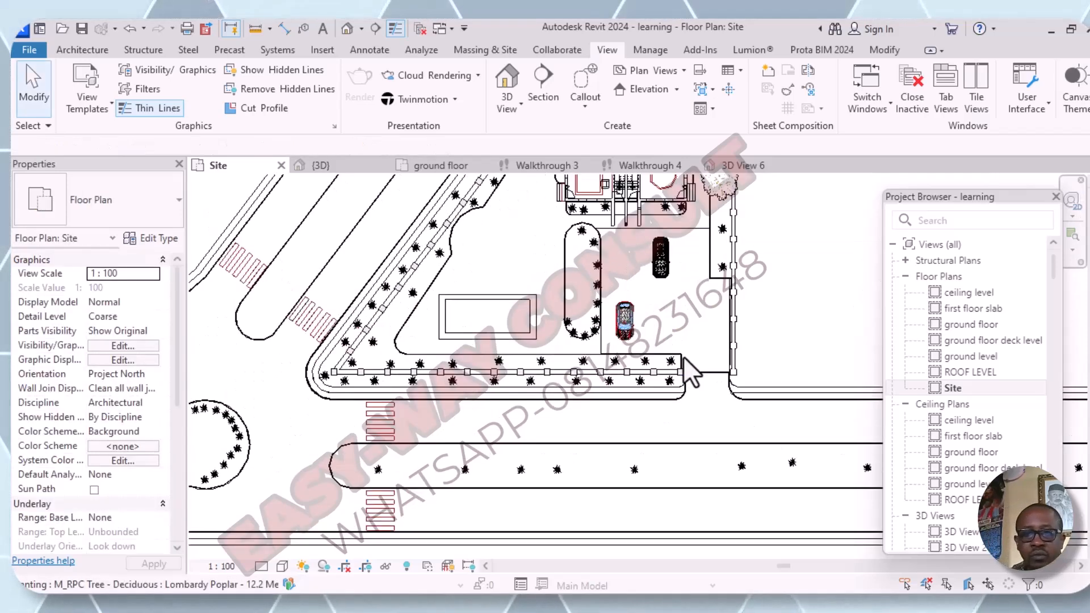
scroll(688, 373, down, 2)
middle_drag(683, 353, 671, 491)
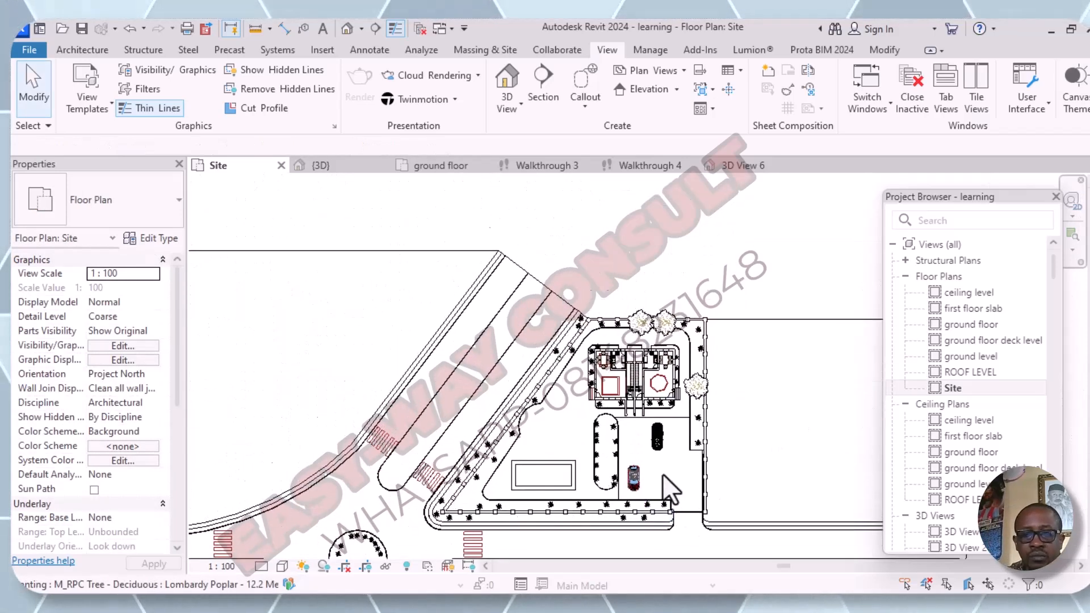
scroll(672, 491, up, 1)
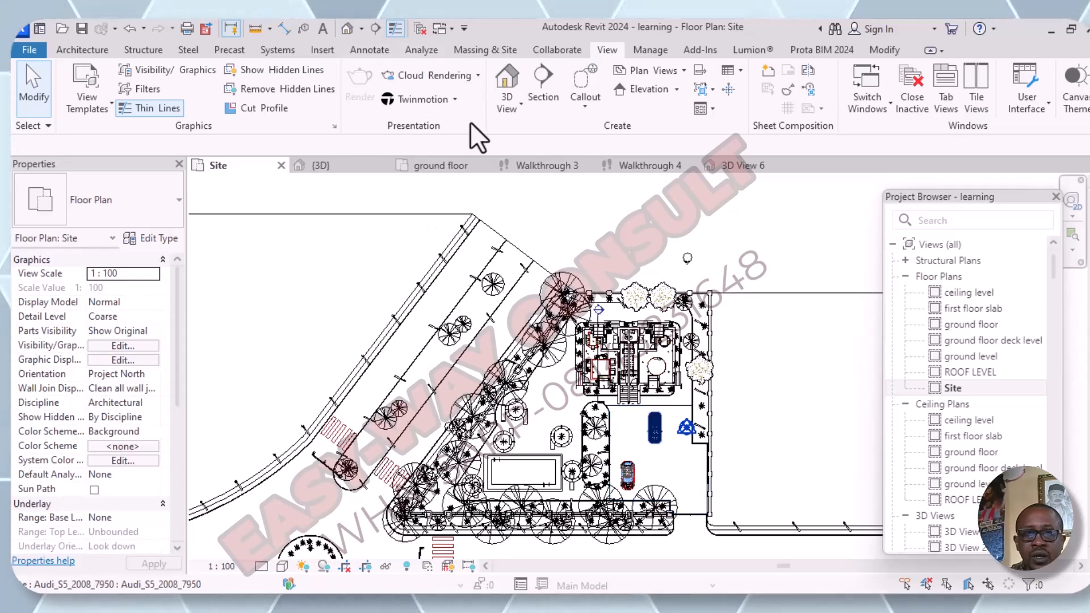
click(361, 28)
click(375, 68)
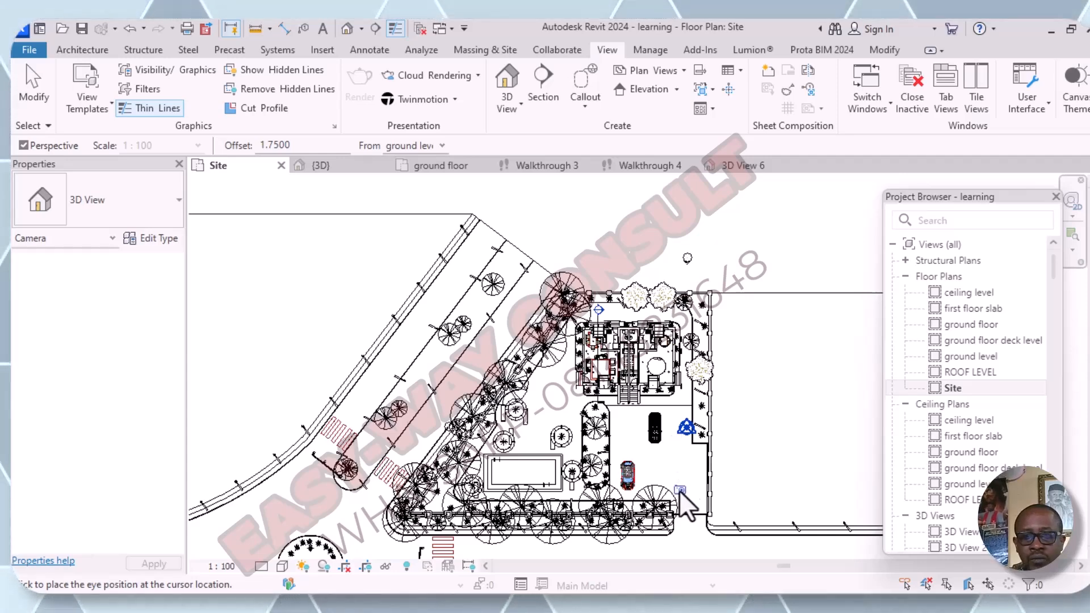
click(679, 489)
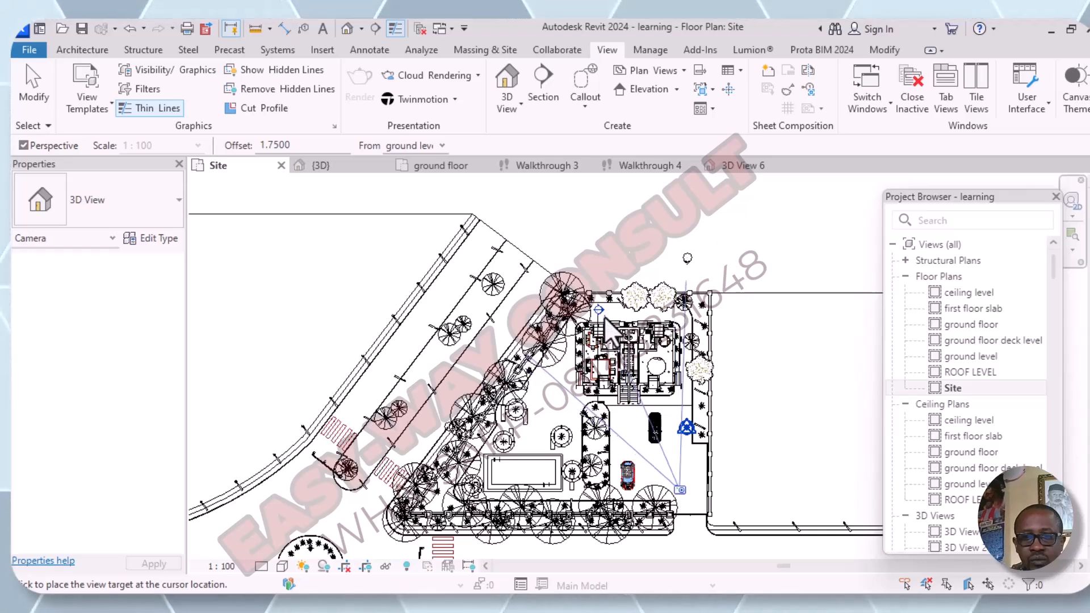
click(593, 288)
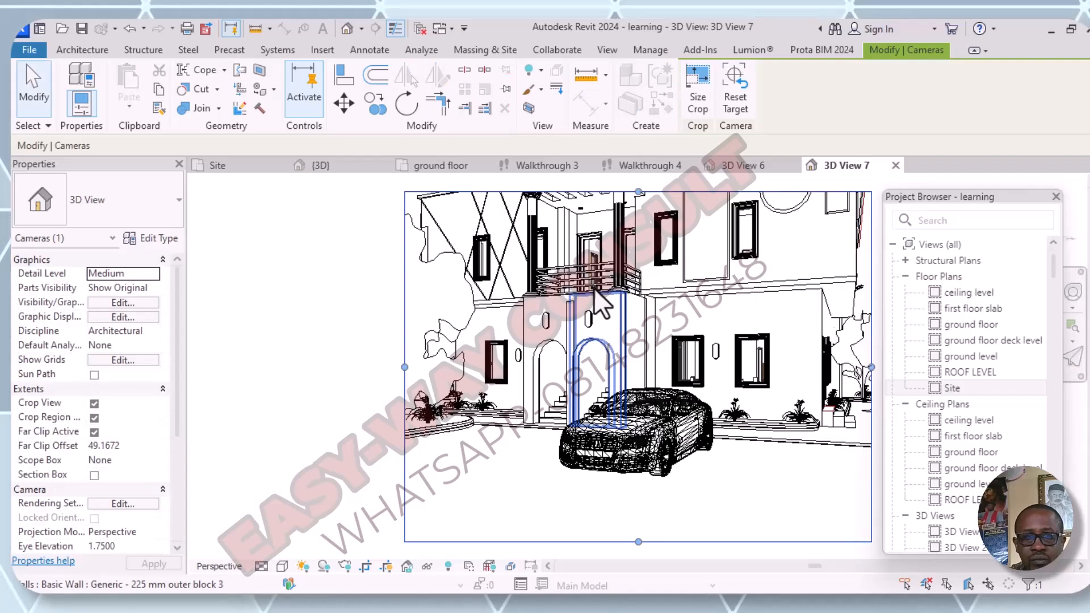
- Enlarge the new camera view's crop region on all four sides to take in the full facade, trees and parked cars
scroll(567, 418, down, 3)
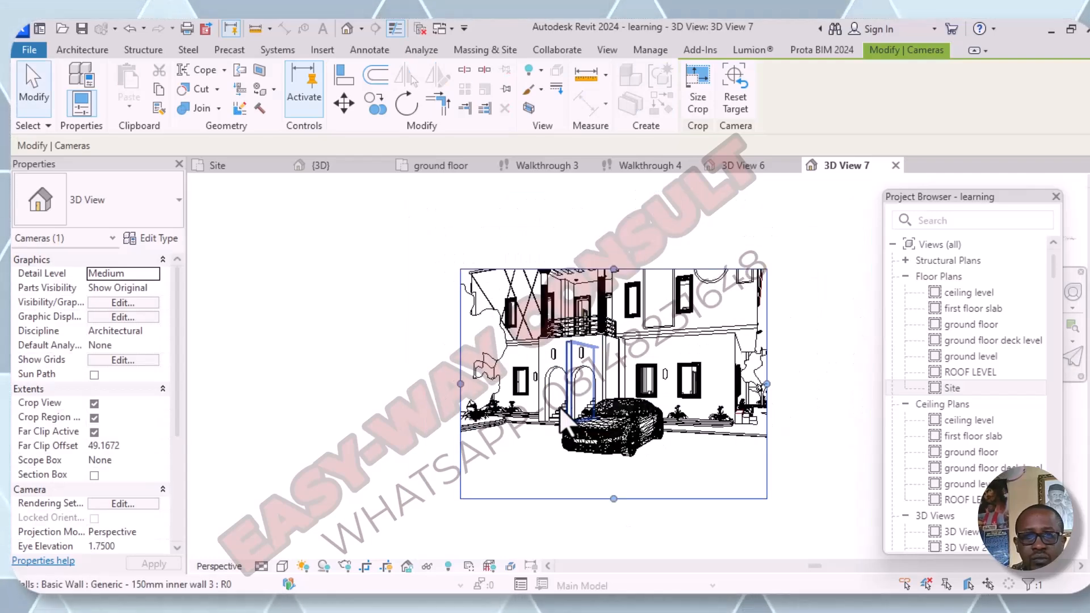
drag(461, 384, 317, 392)
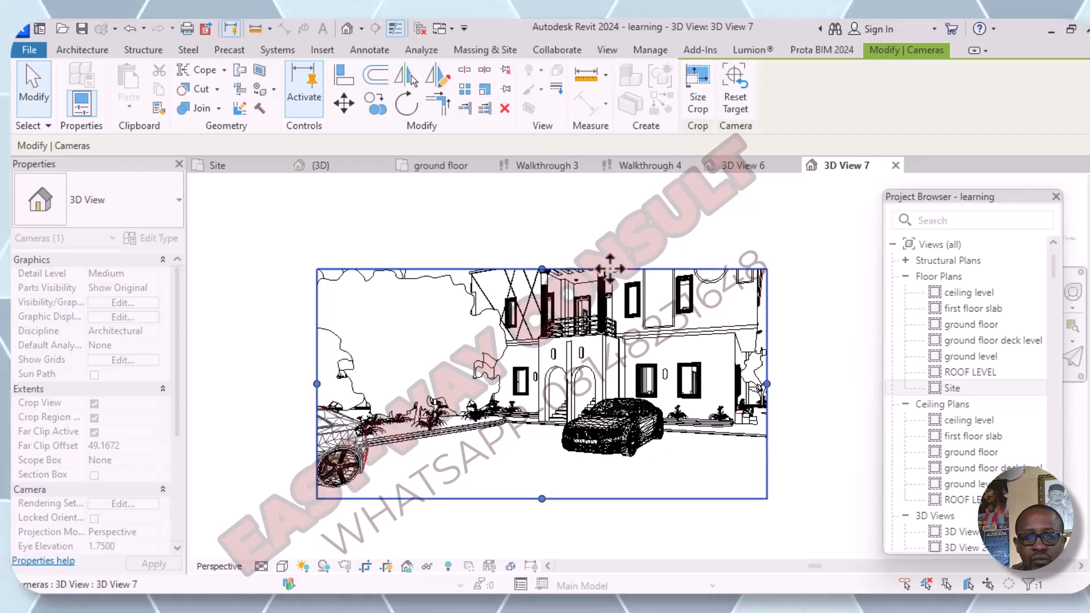
drag(542, 269, 542, 246)
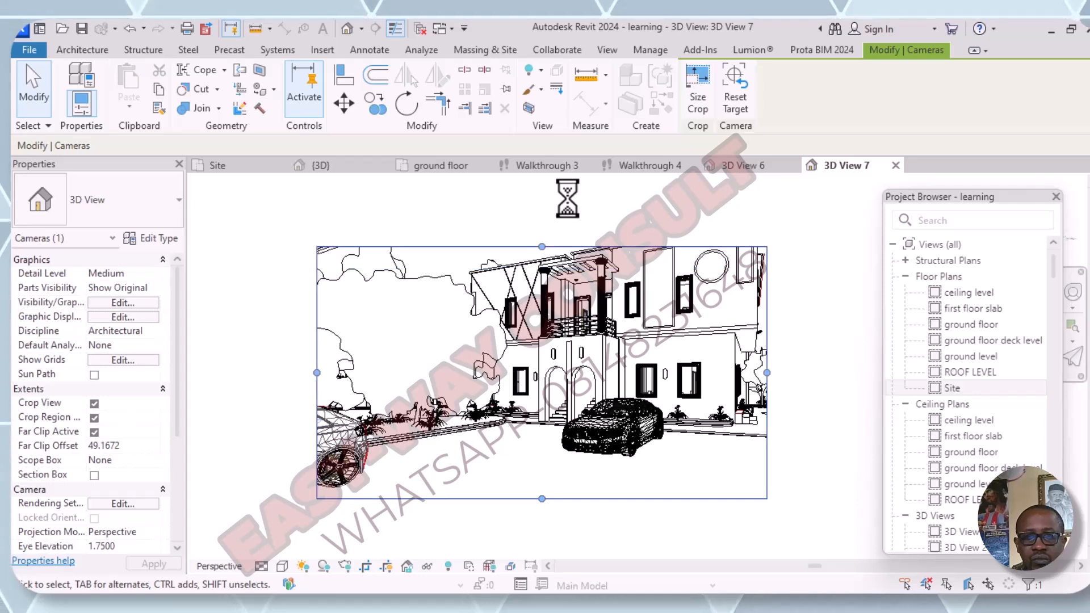
drag(767, 373, 798, 373)
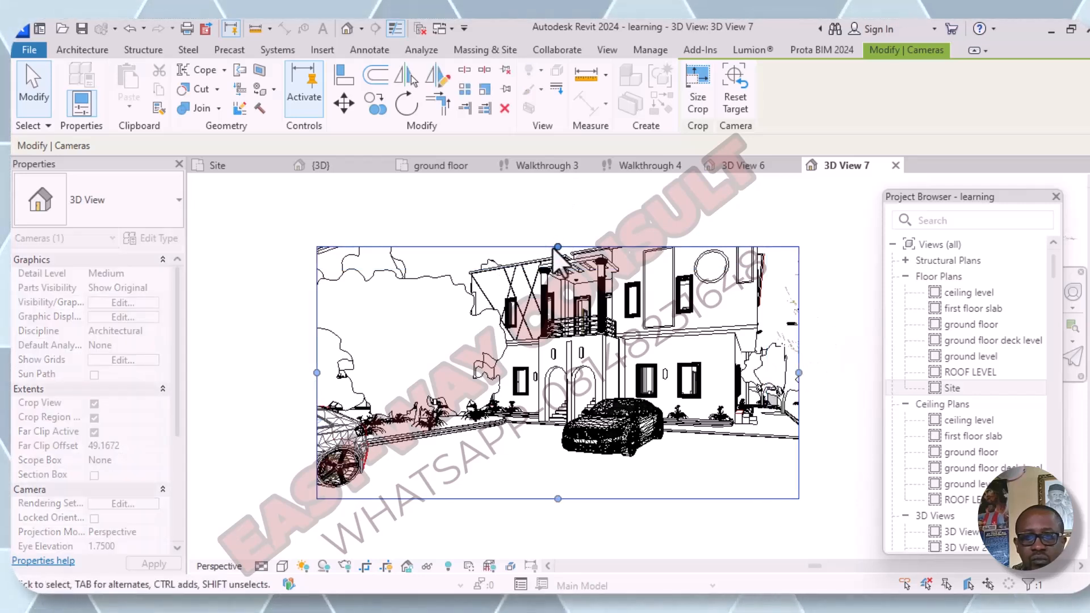
drag(558, 247, 561, 194)
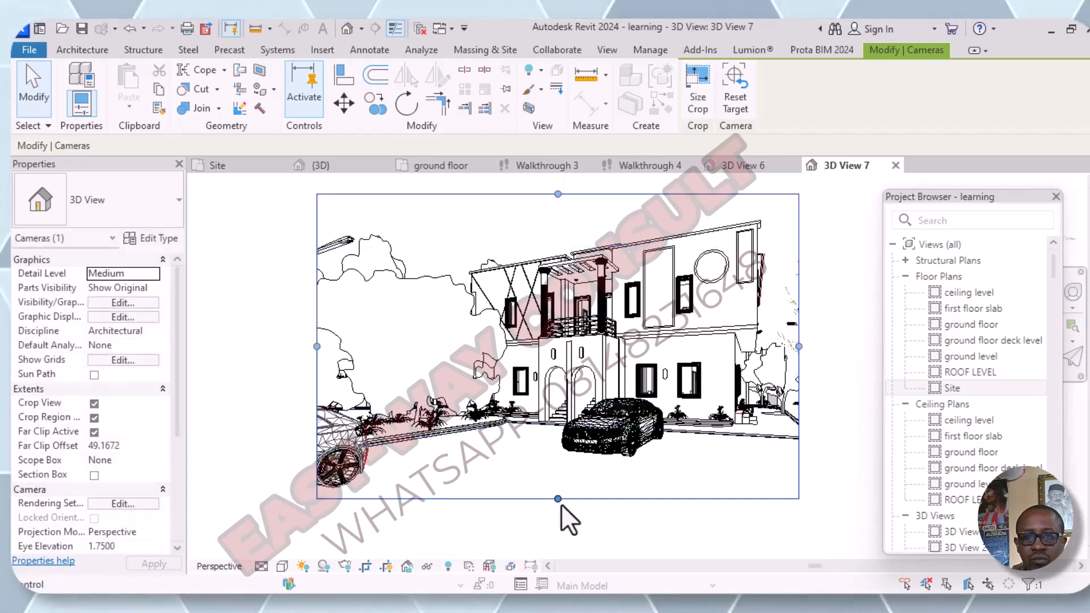
drag(558, 499, 558, 500)
drag(558, 515, 554, 528)
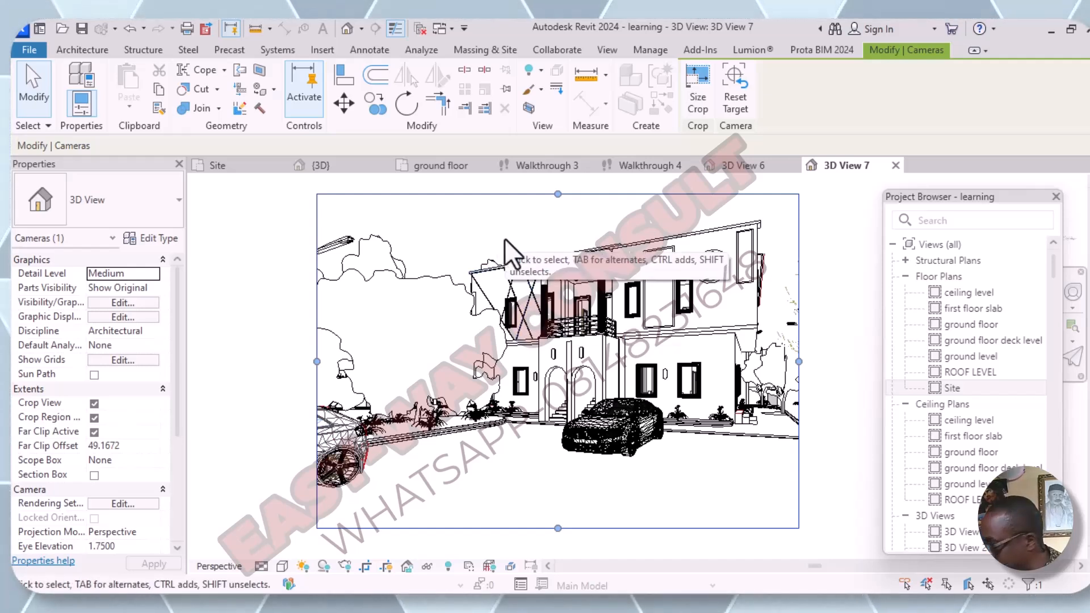
- Orbit the camera to an elevated corner view of the front and side facades, extending the crop region downward and on both sides
middle_drag(530, 241, 549, 294)
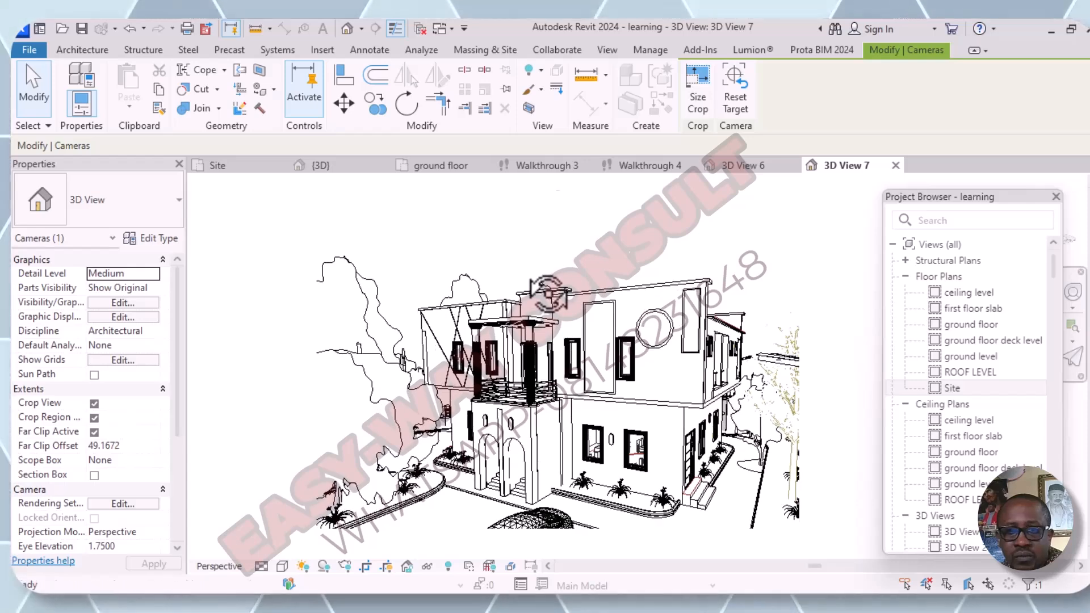
shift+middle_drag(593, 366, 610, 376)
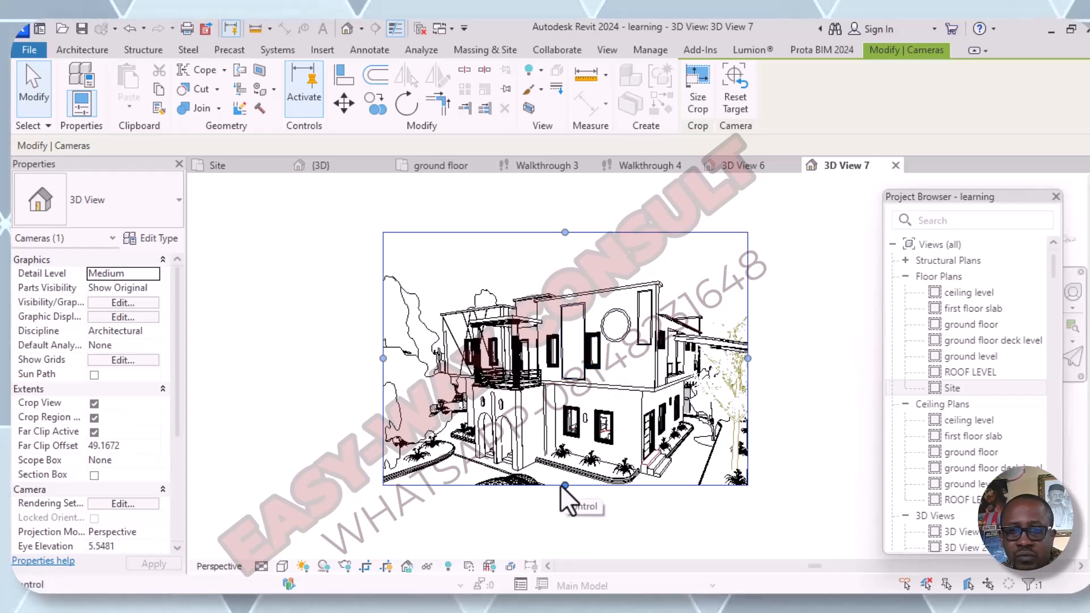
drag(562, 486, 566, 528)
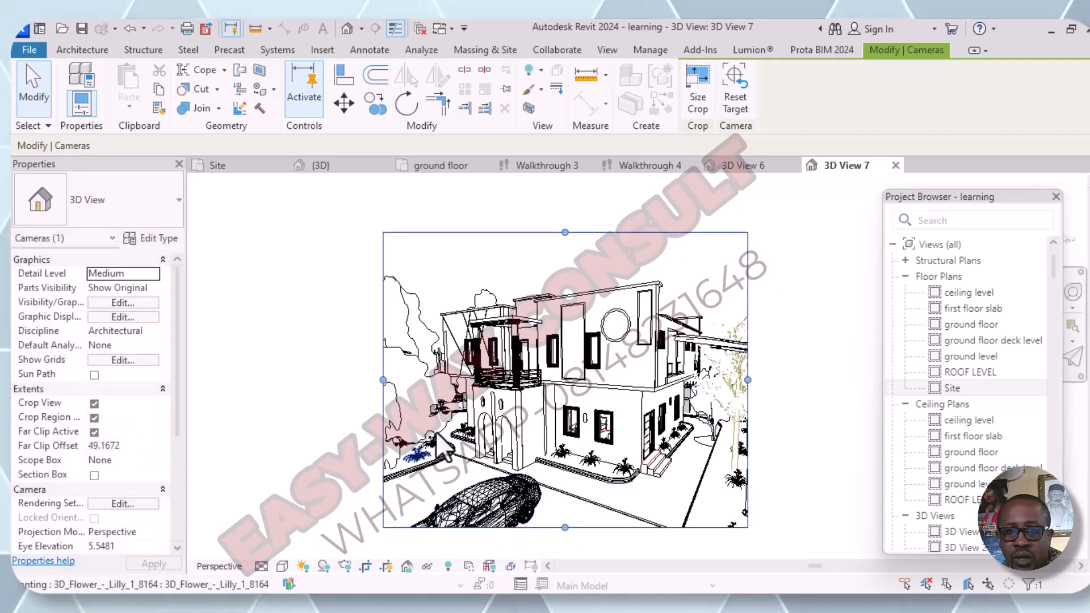
drag(381, 379, 294, 396)
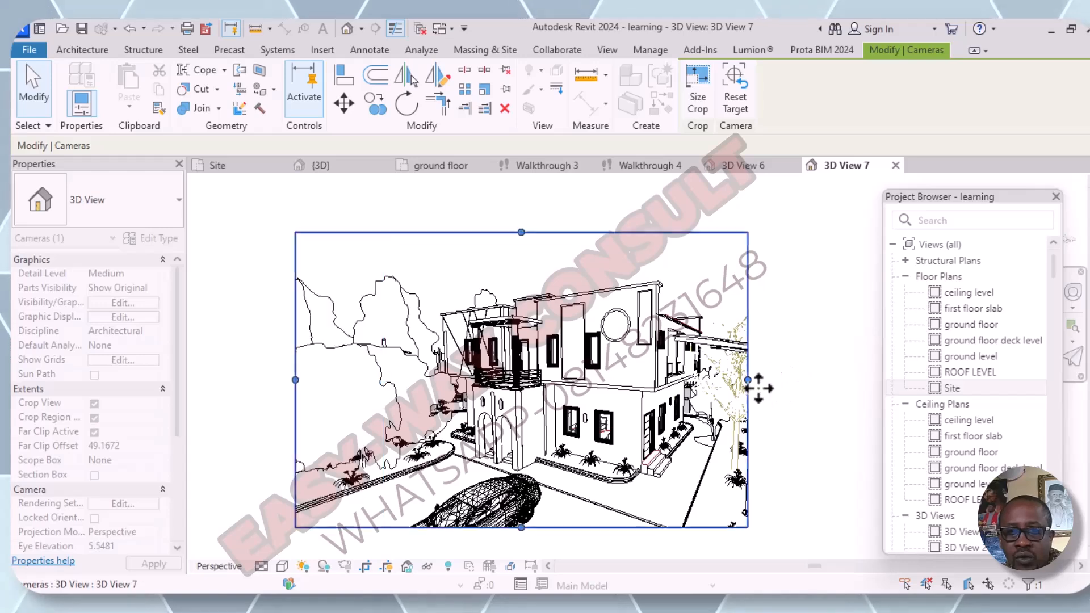
drag(747, 379, 795, 380)
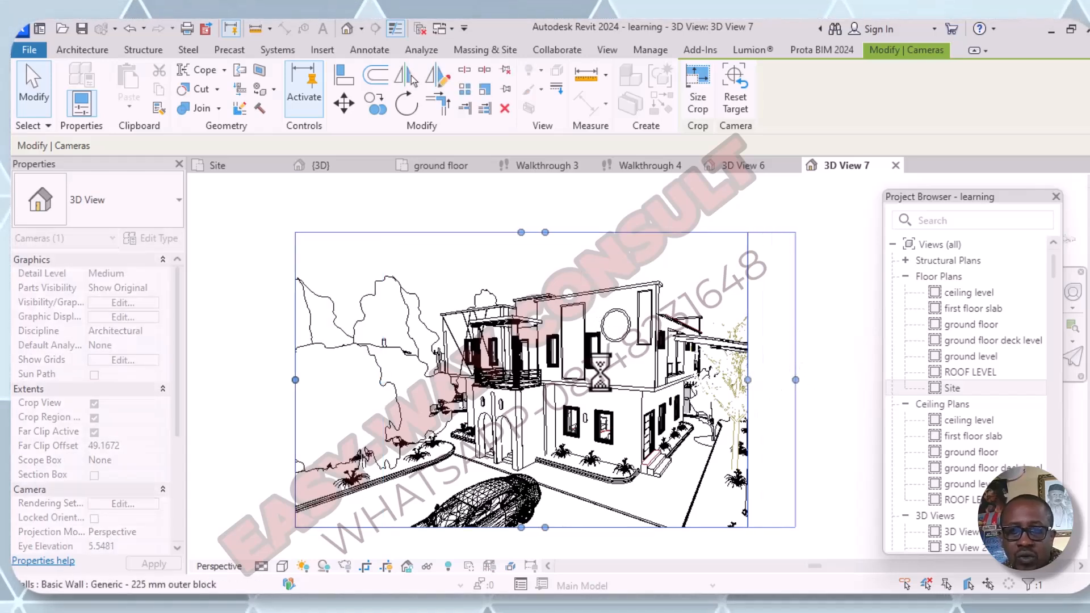
shift+middle_drag(625, 437, 622, 416)
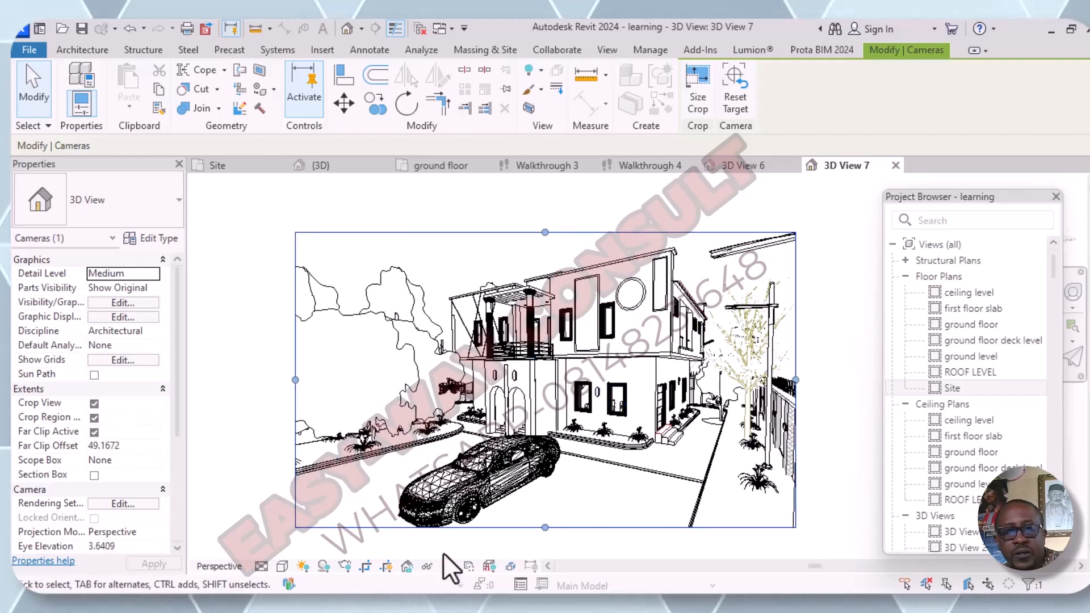
- Switch the camera view to the Realistic visual style and open its rendering settings
click(282, 566)
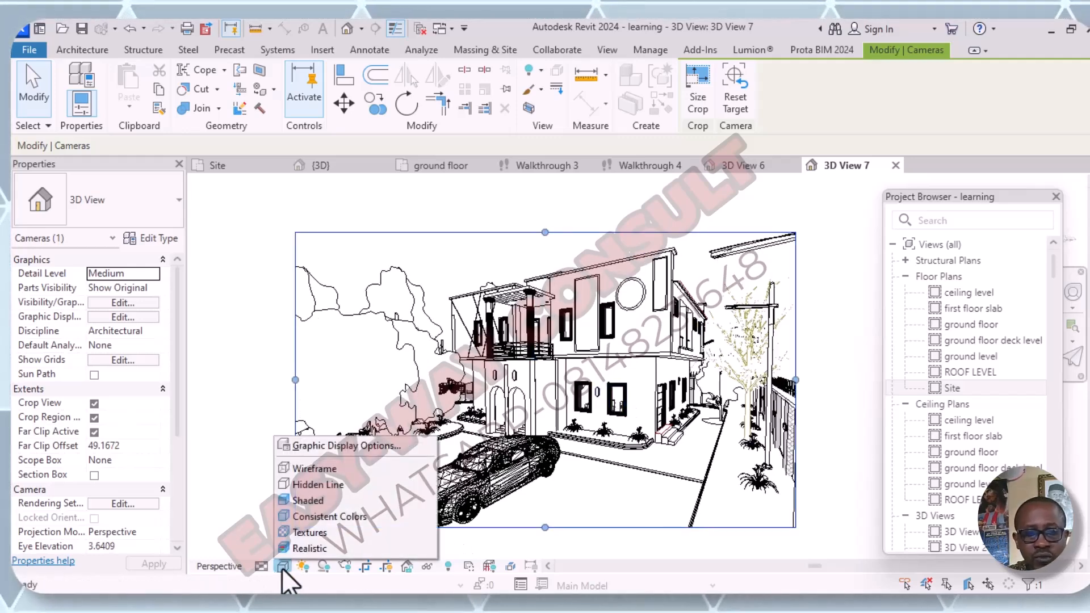
click(306, 548)
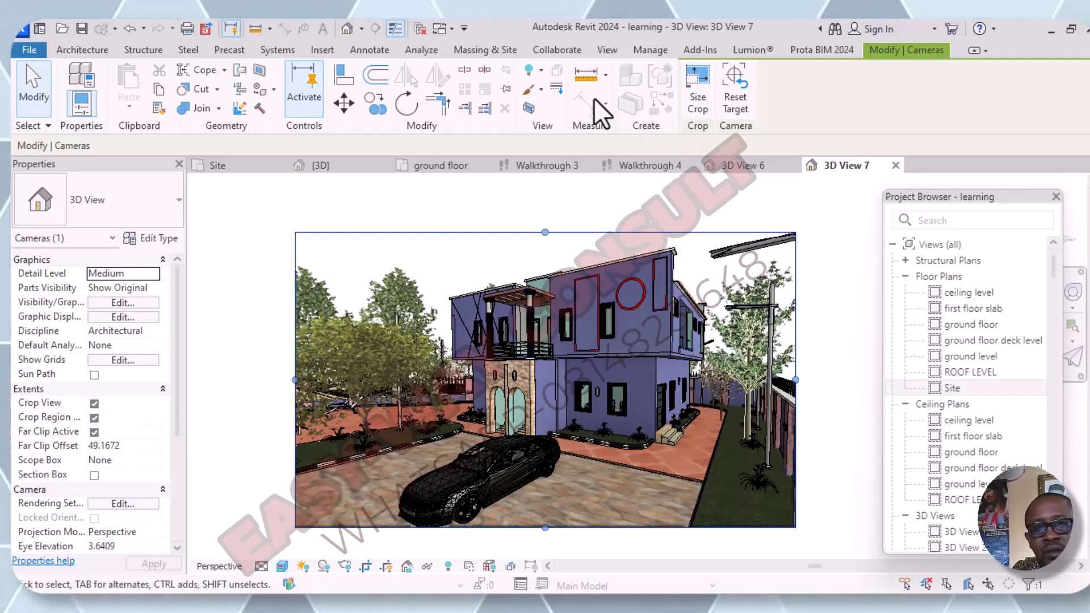
click(600, 47)
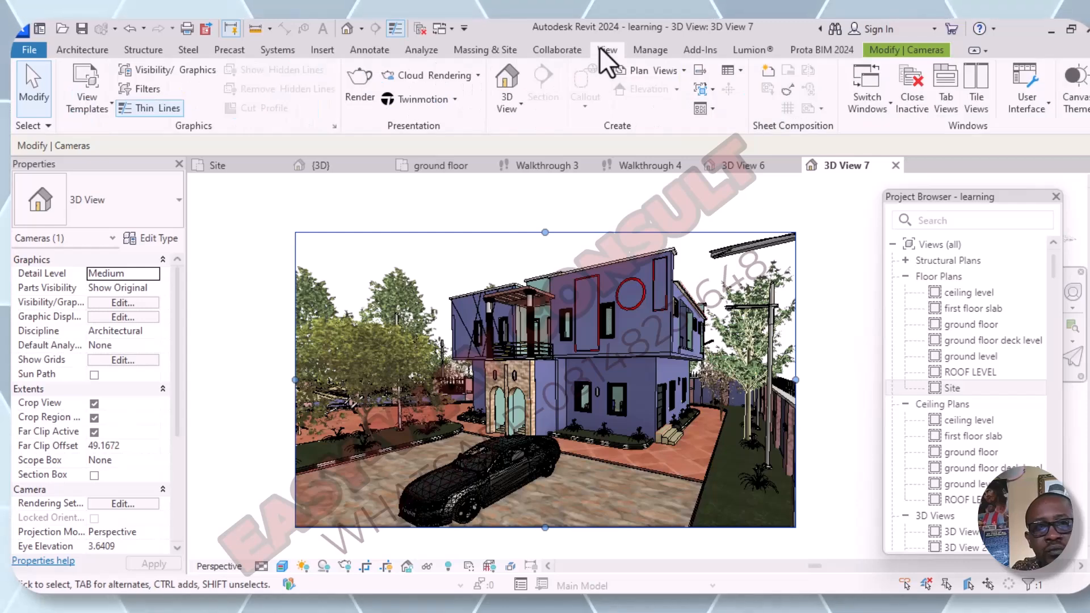
click(359, 103)
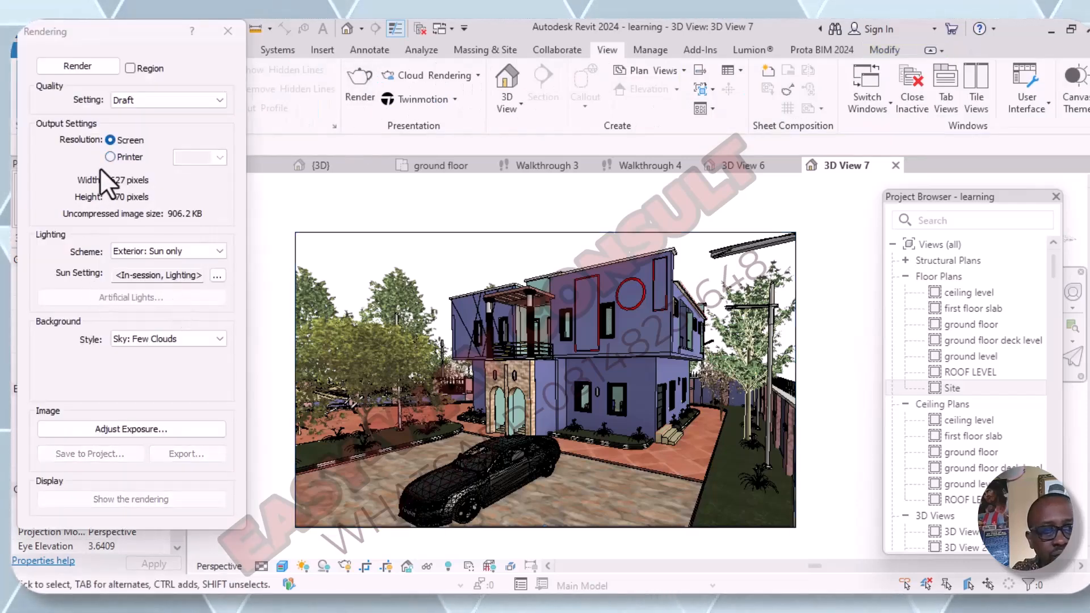
- Set the render quality to High and the output resolution to Printer at 600 DPI
click(110, 156)
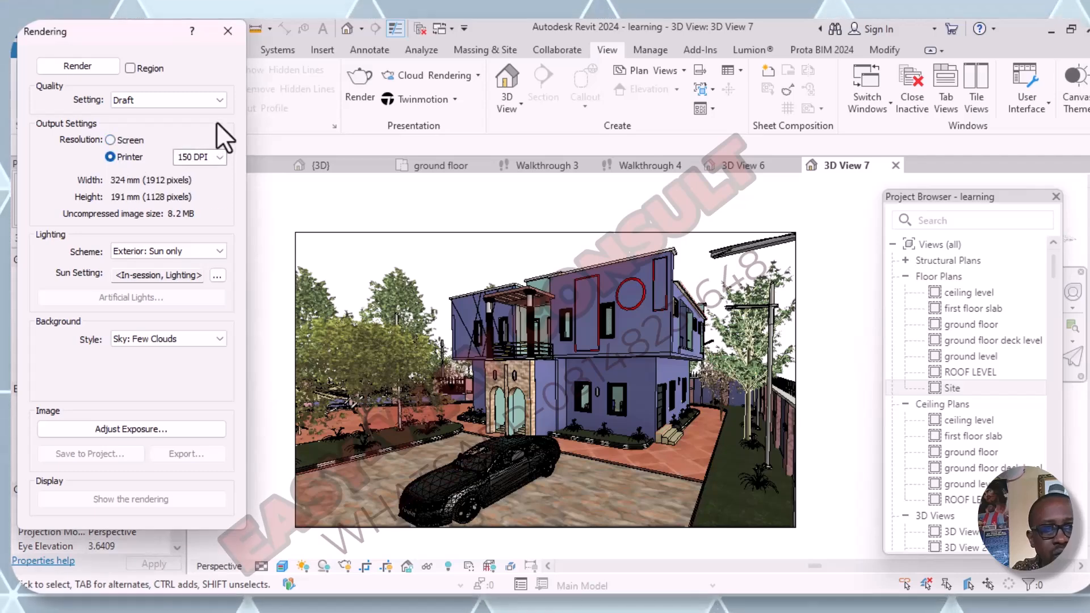
click(219, 100)
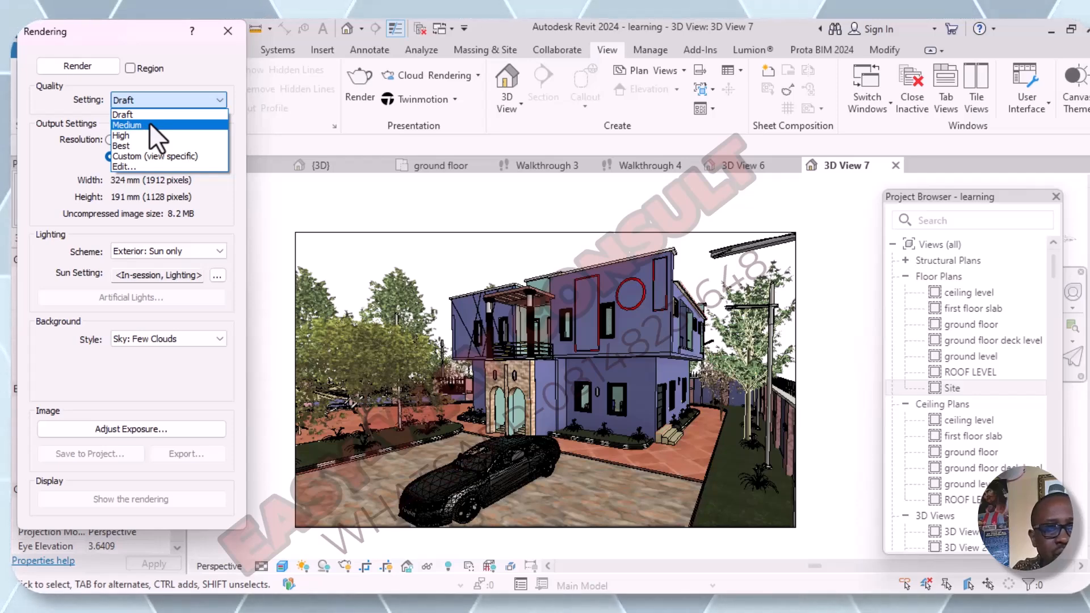
click(131, 138)
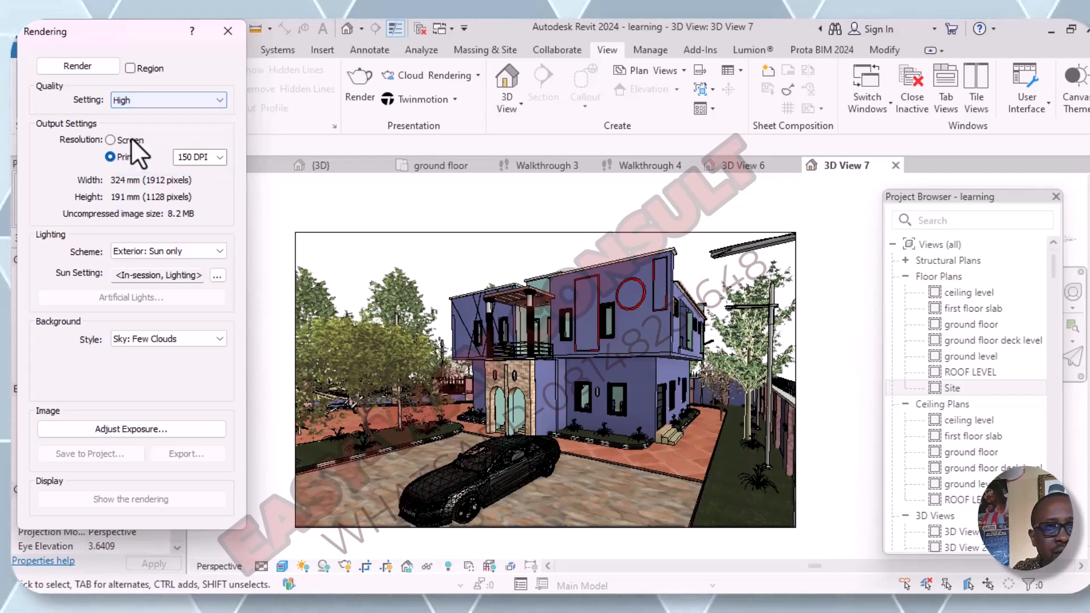
click(220, 159)
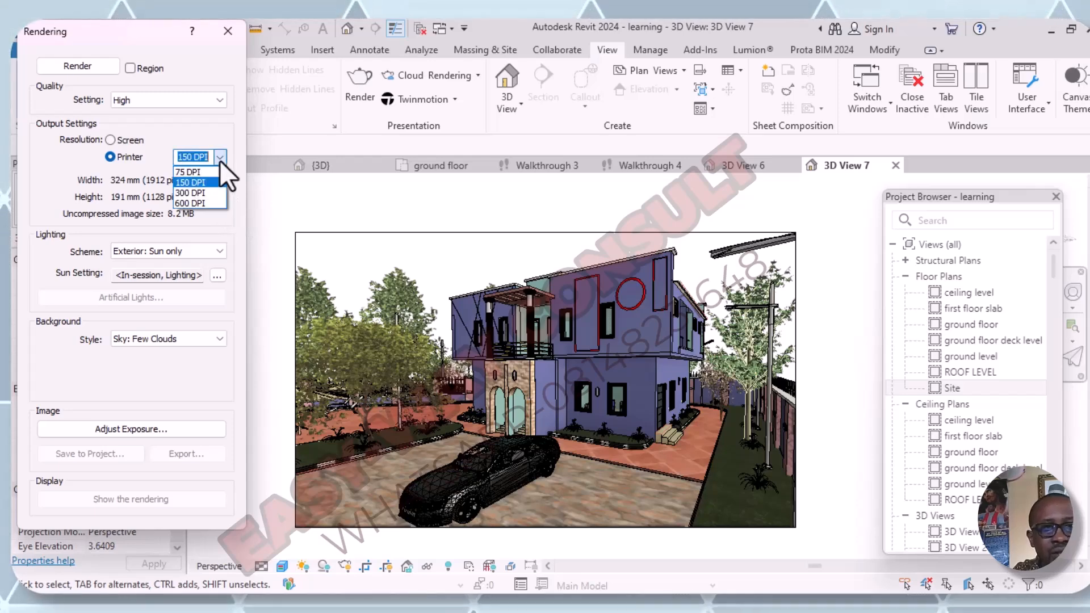
click(203, 199)
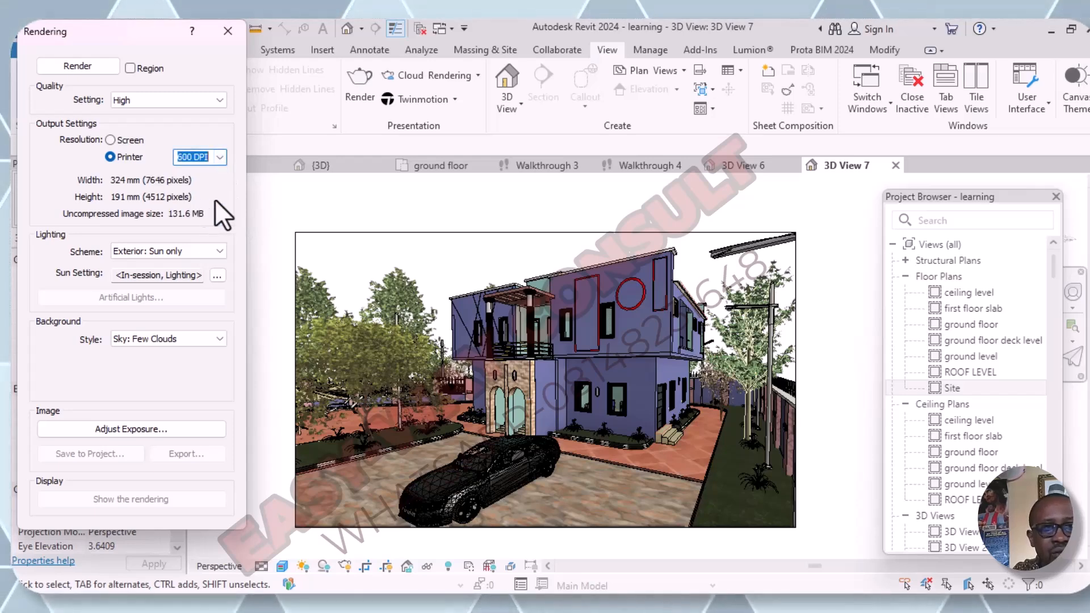
- Set the lighting scheme to Exterior: Artificial only and the background style to Sky: Very Cloudy
click(221, 254)
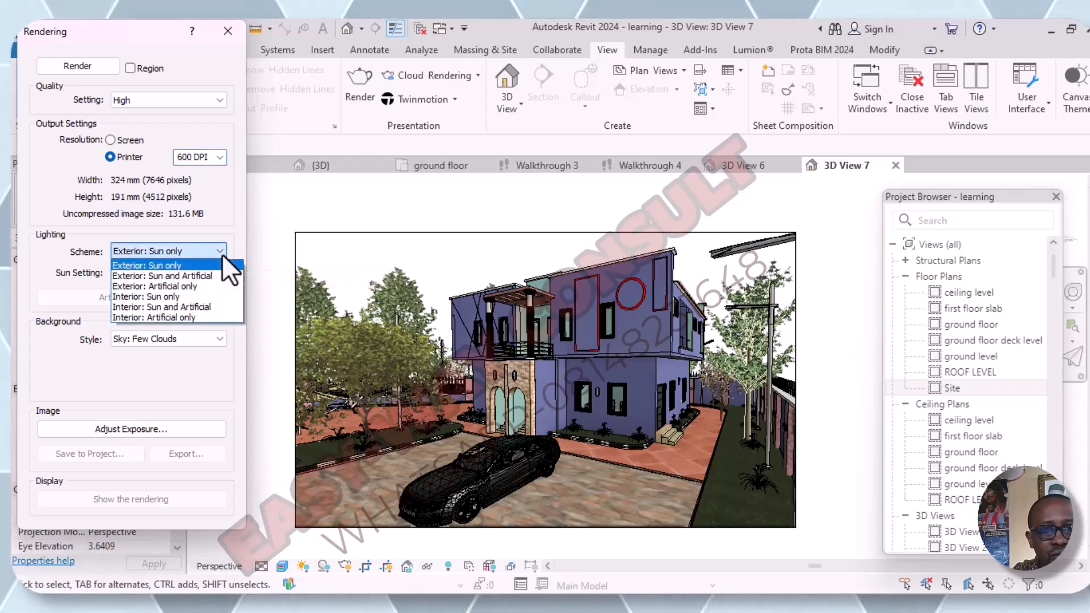
click(193, 288)
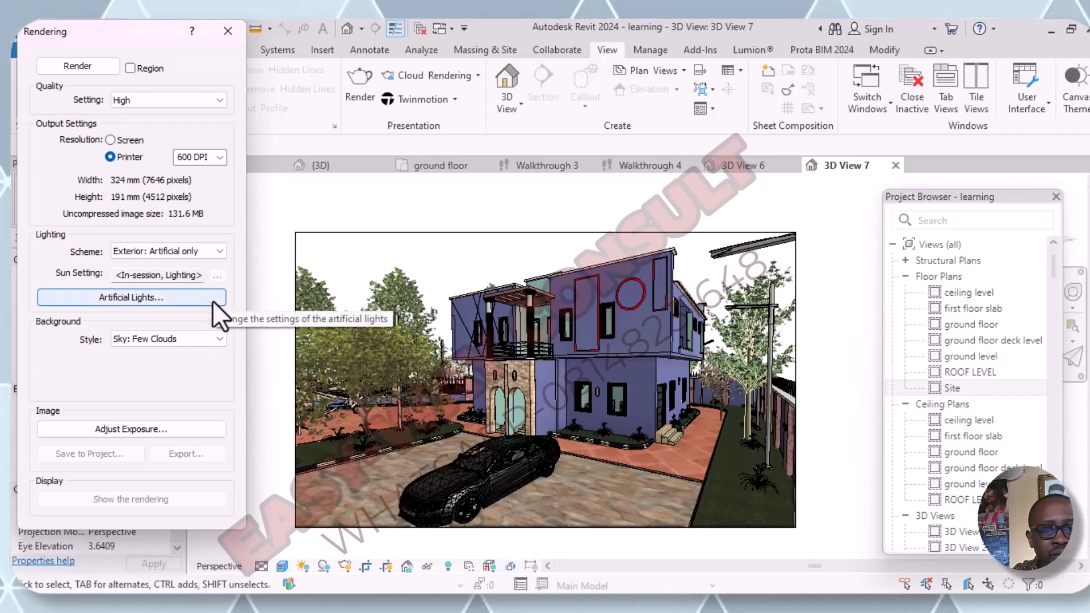
click(221, 339)
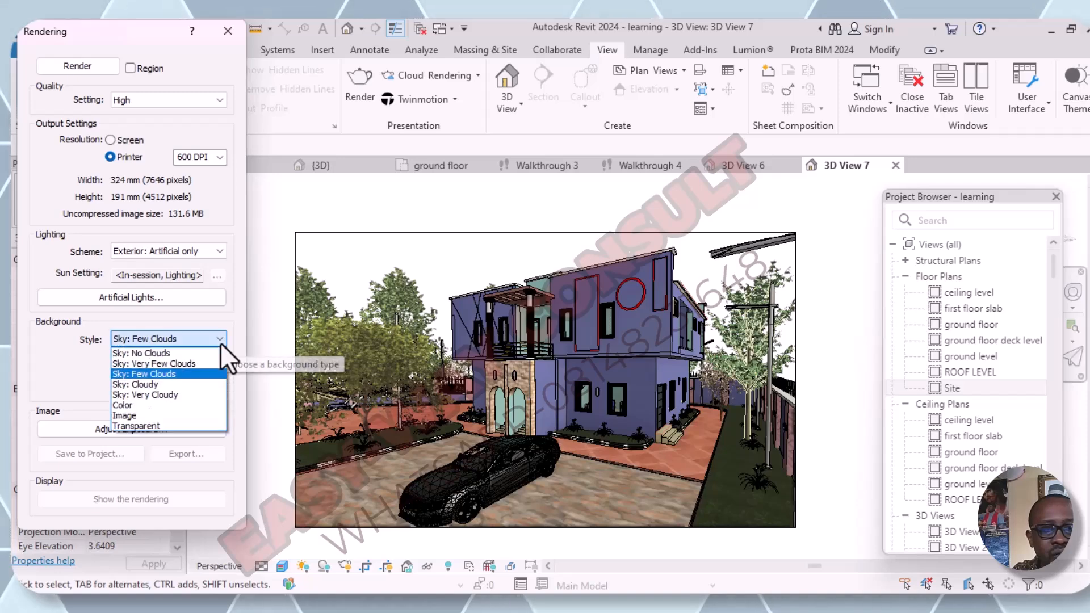
click(177, 393)
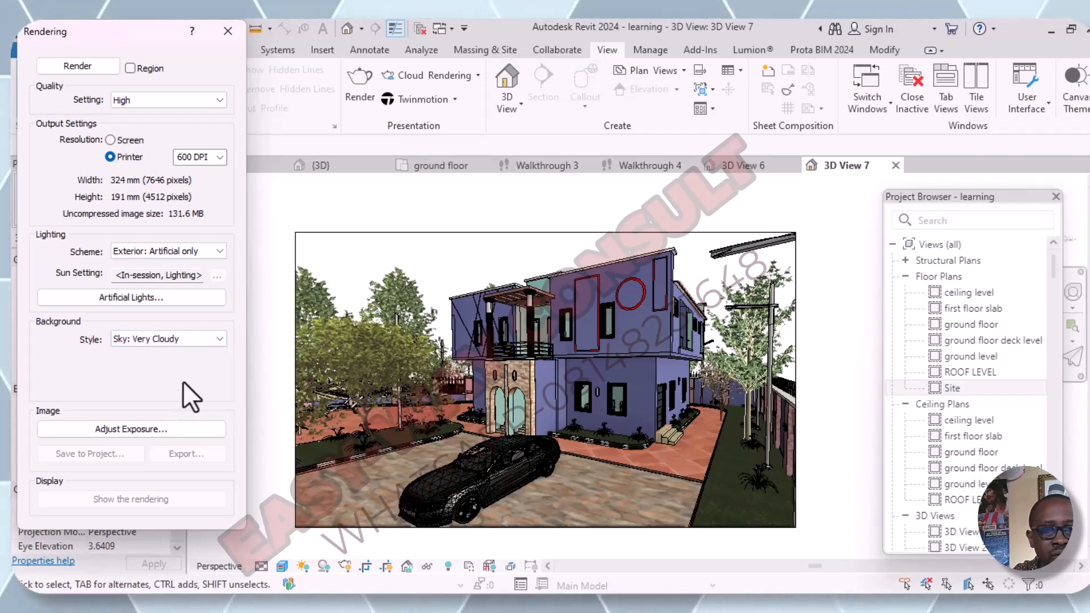
- Review the artificial lights list without changing it, and check the sun setting for the render
click(216, 301)
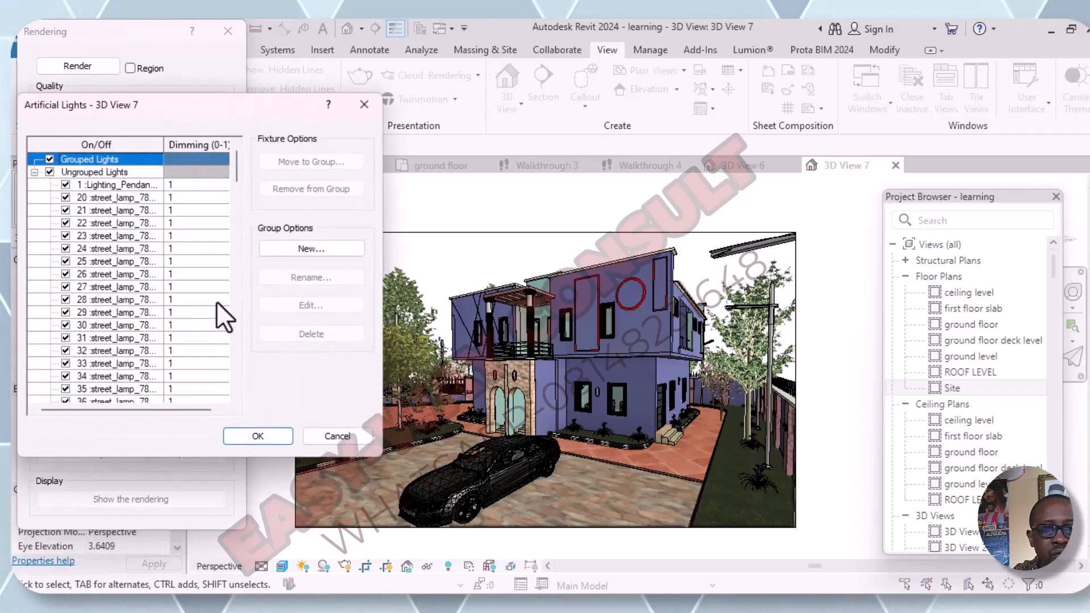
click(364, 106)
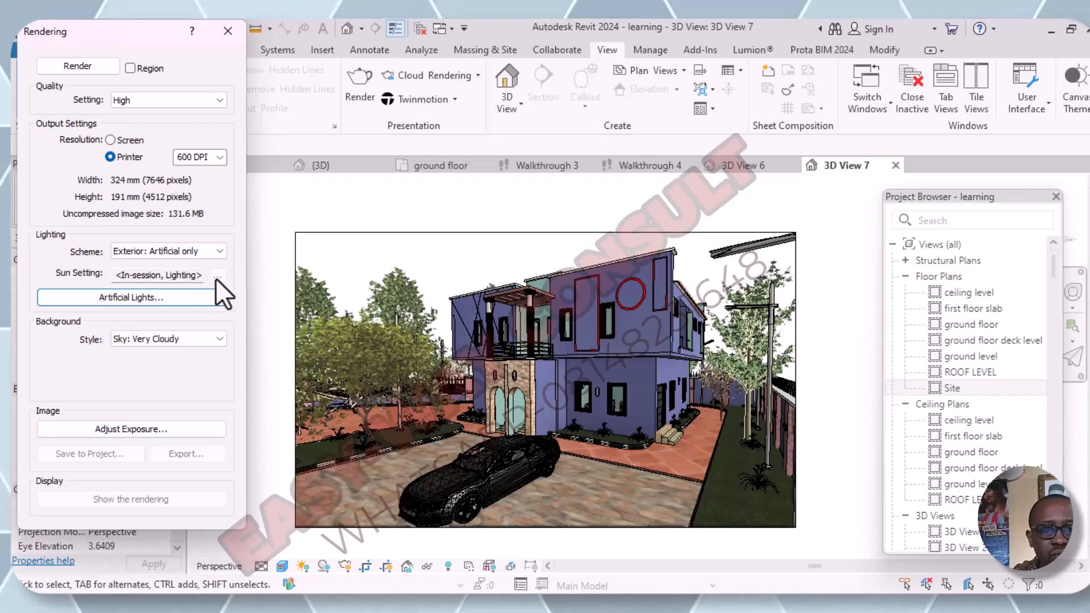
click(180, 278)
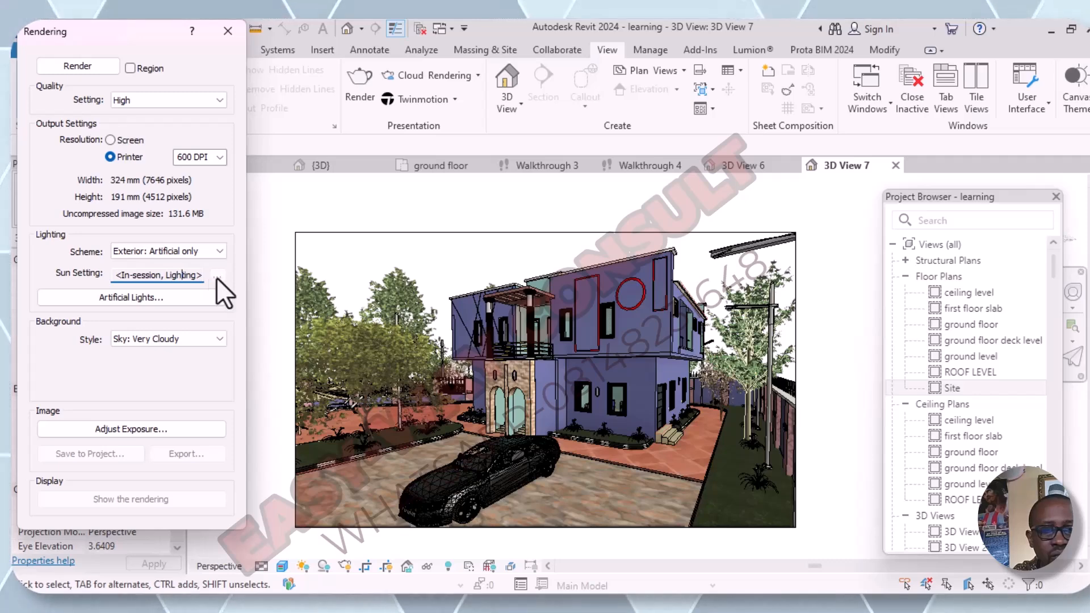
click(166, 279)
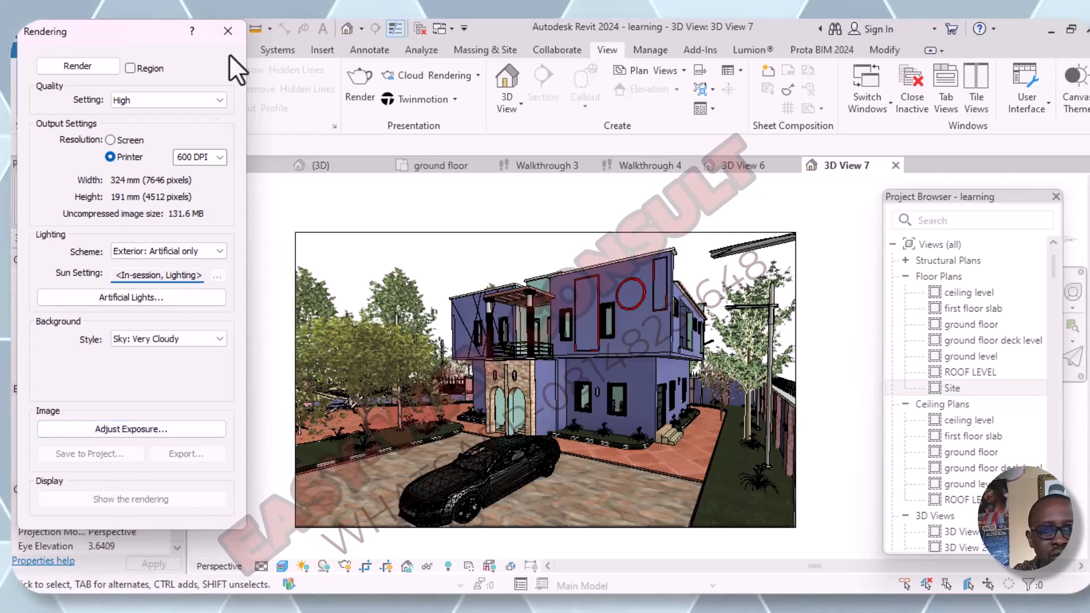
- Start the High-quality render with its progress dialog set to close on completion, and stop it partway
click(76, 65)
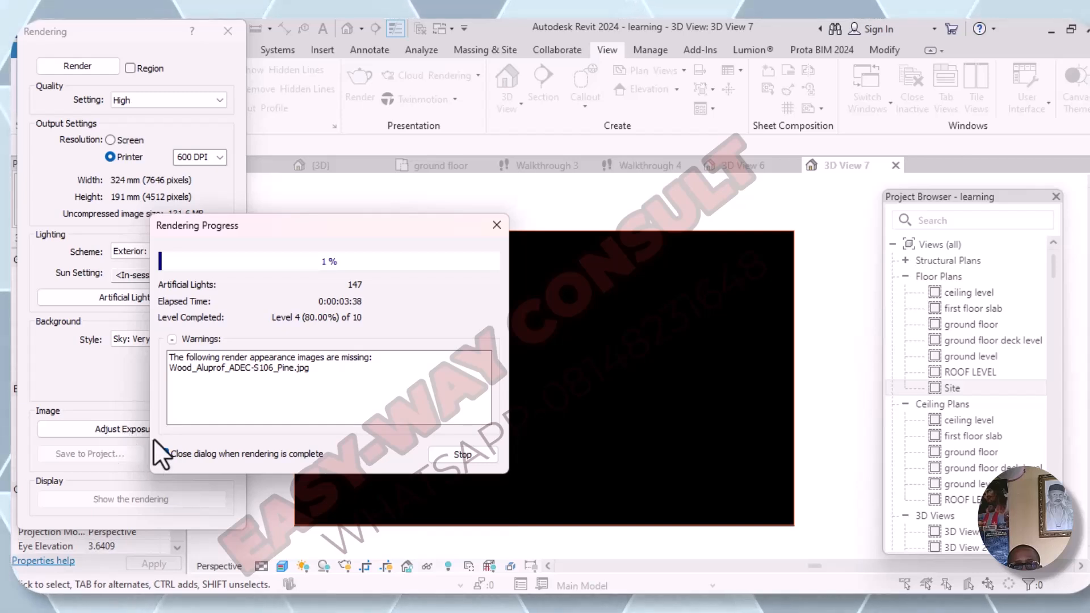
click(163, 453)
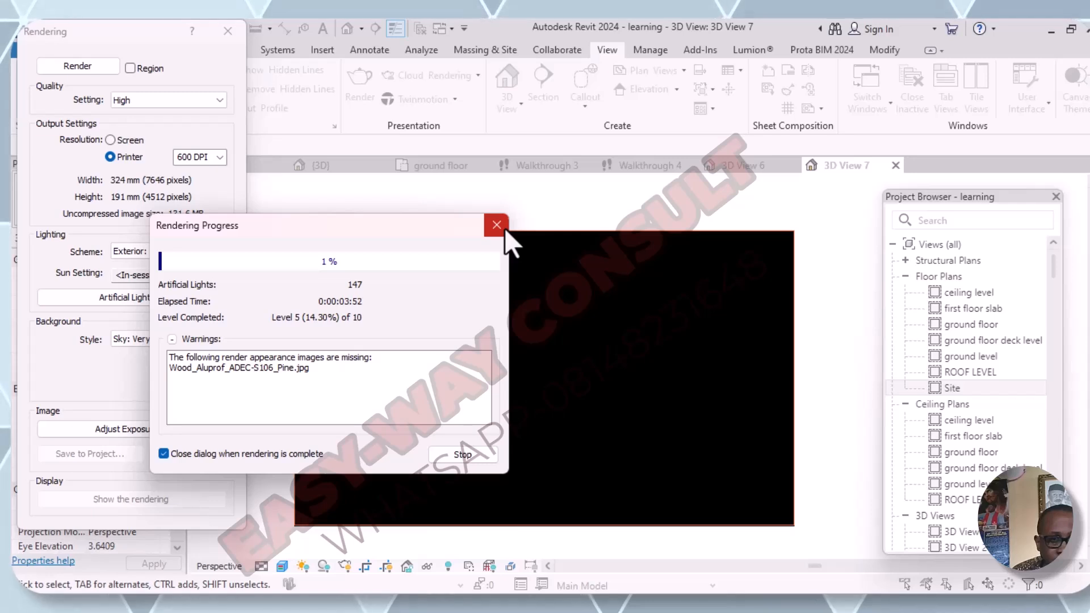
click(458, 455)
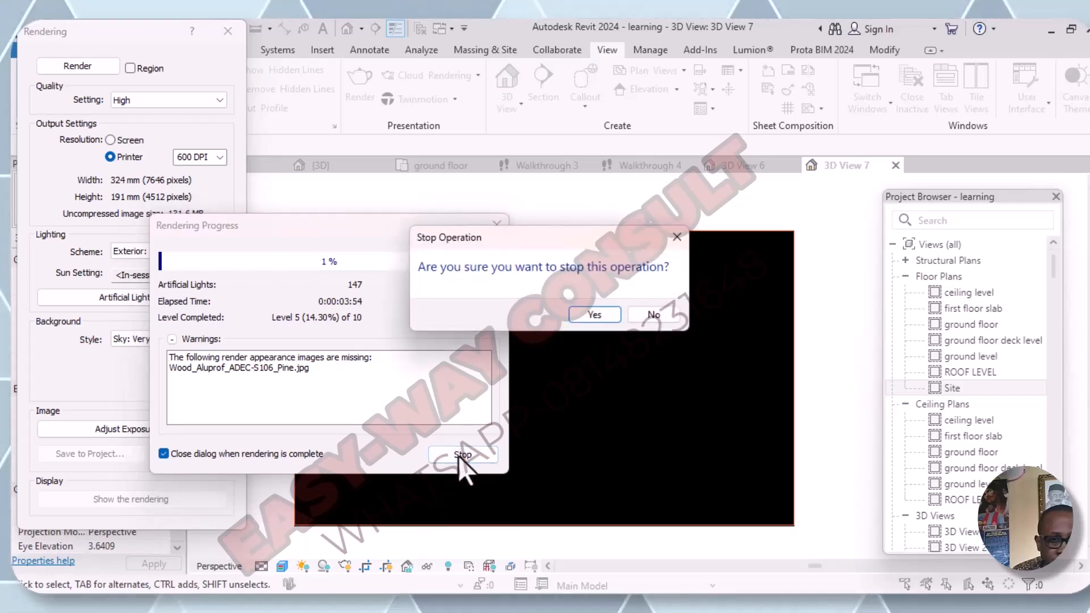
click(598, 319)
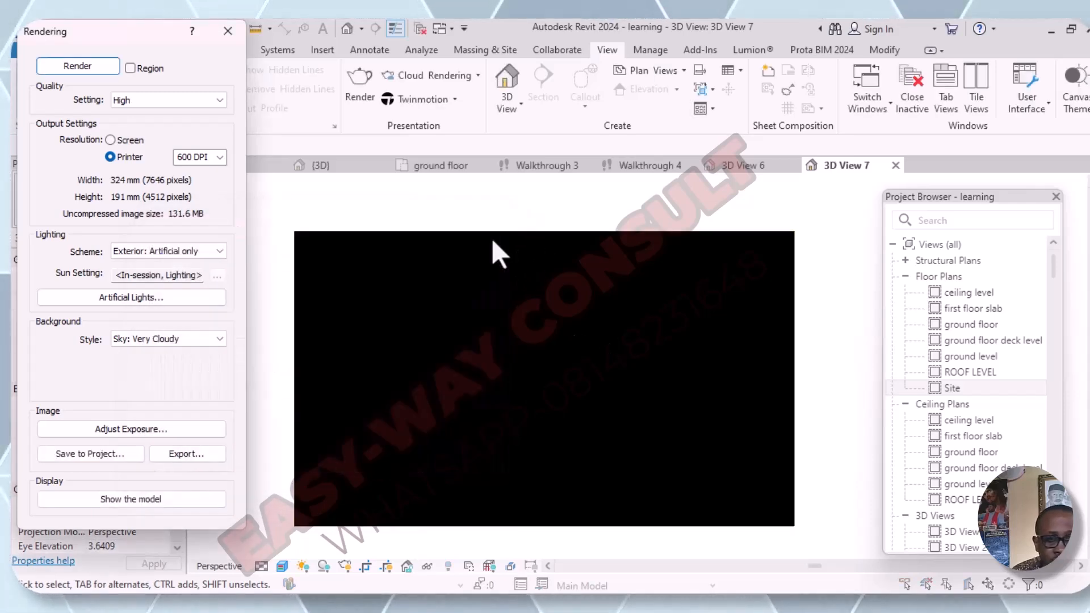
- Set the render quality to Draft and render the camera view
click(220, 101)
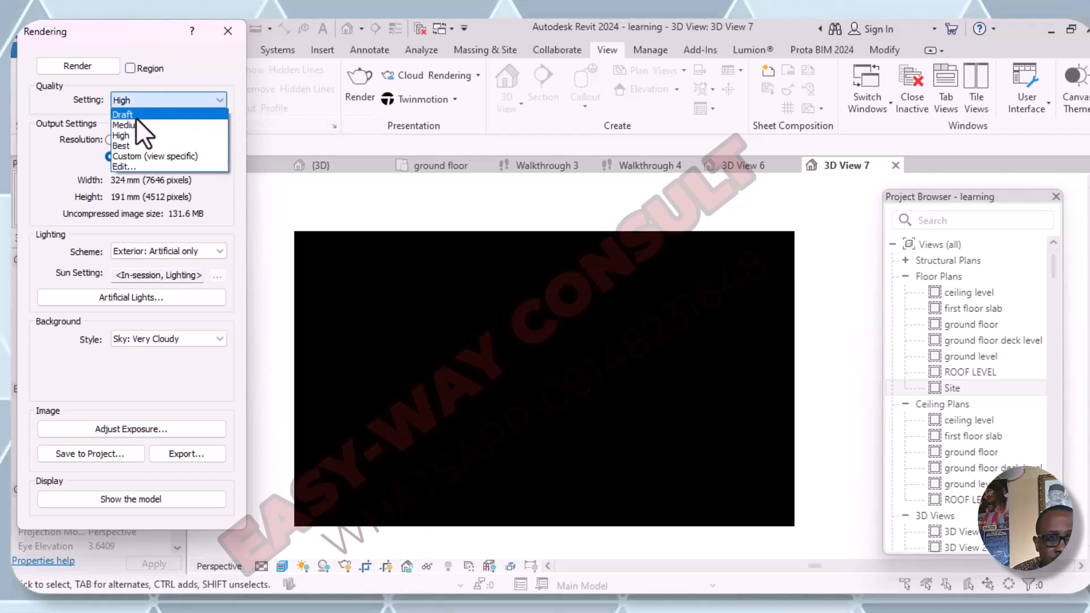
click(123, 114)
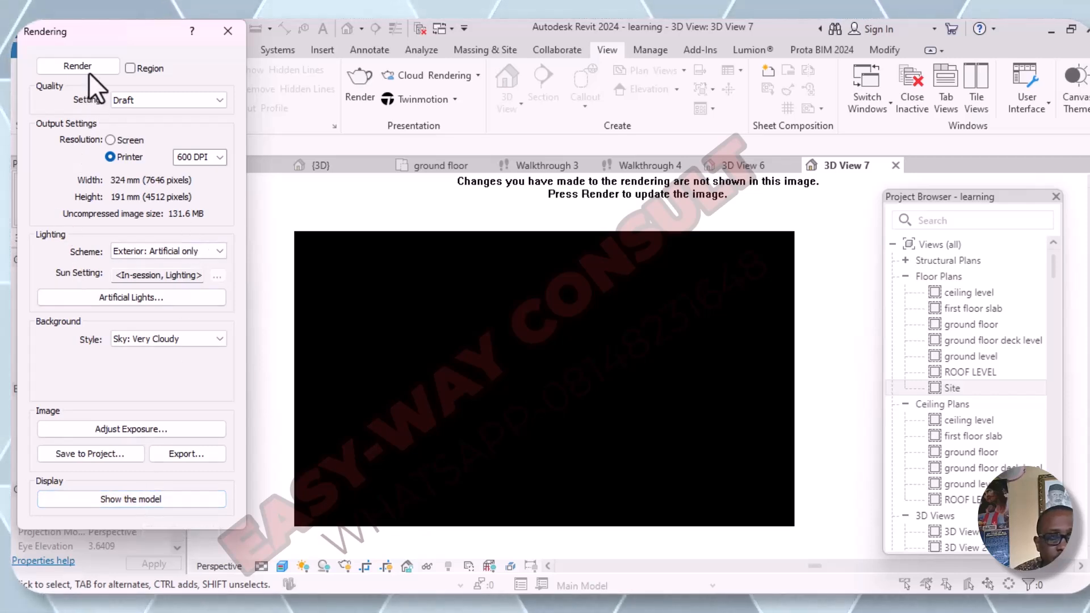
click(73, 69)
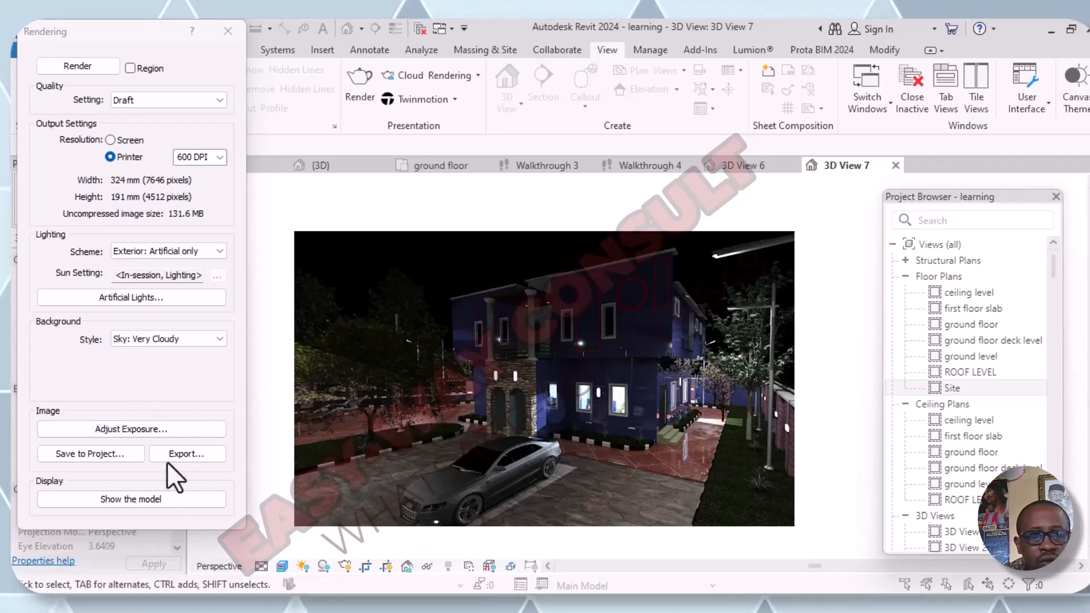
- Try an exposure value of 12.20 on the rendered night image, and restore the exposure value to 8.00
click(172, 429)
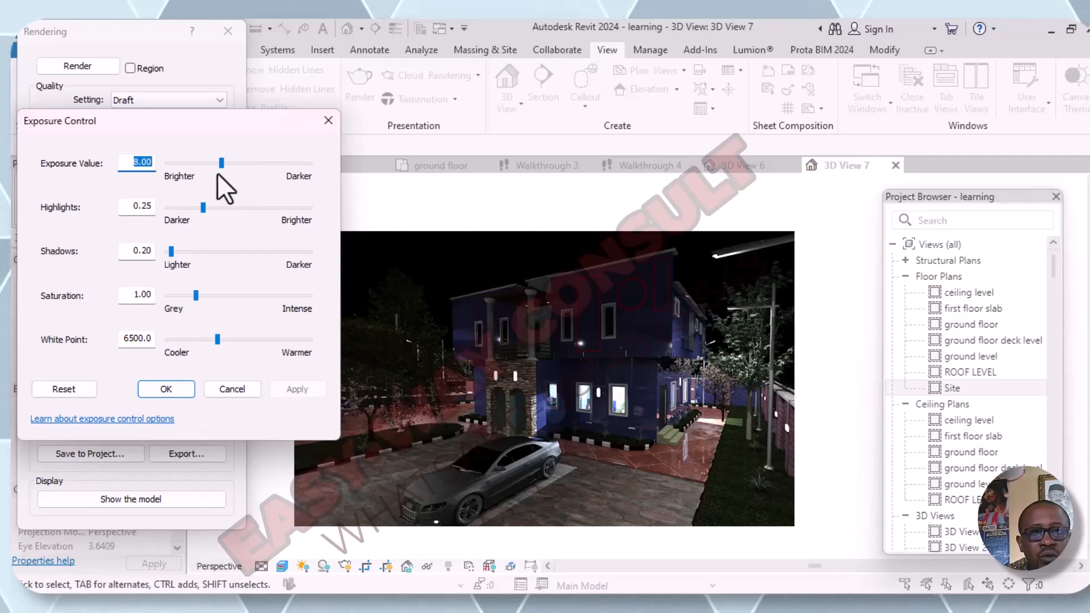
click(247, 163)
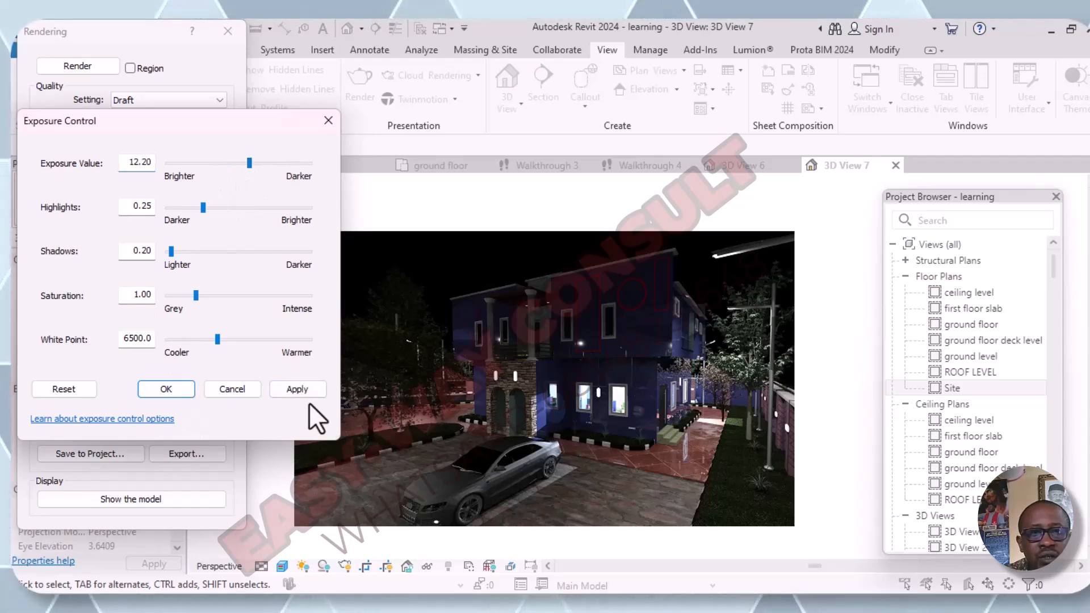
click(290, 387)
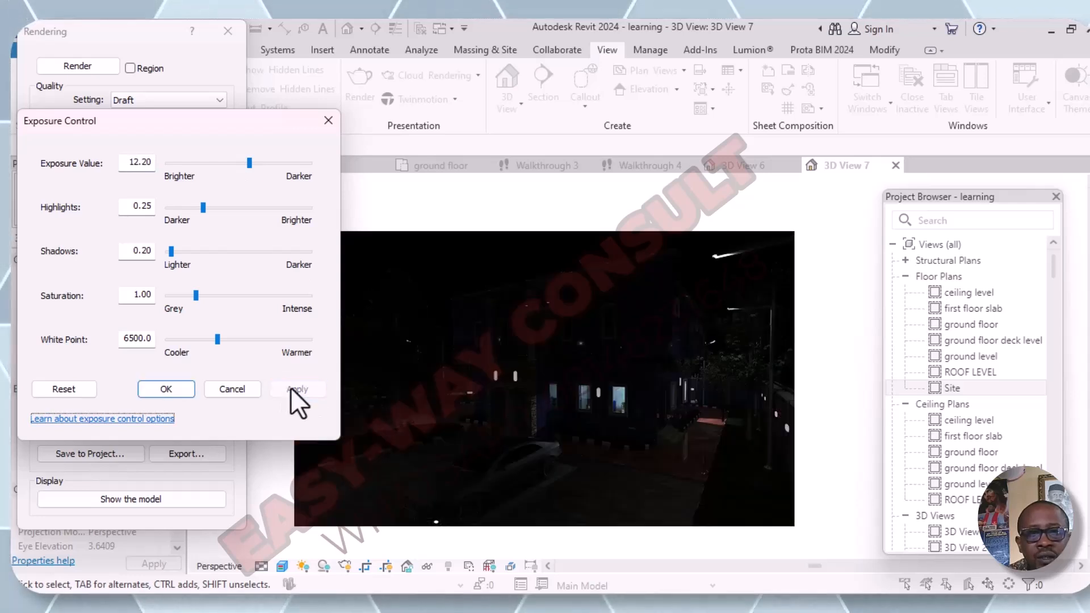
click(185, 163)
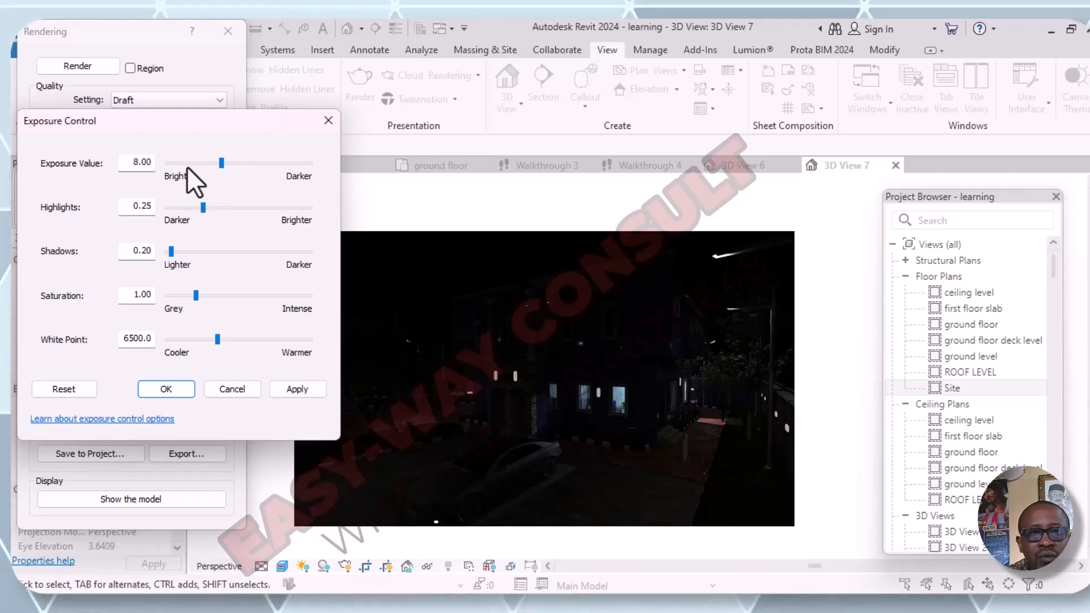
click(298, 390)
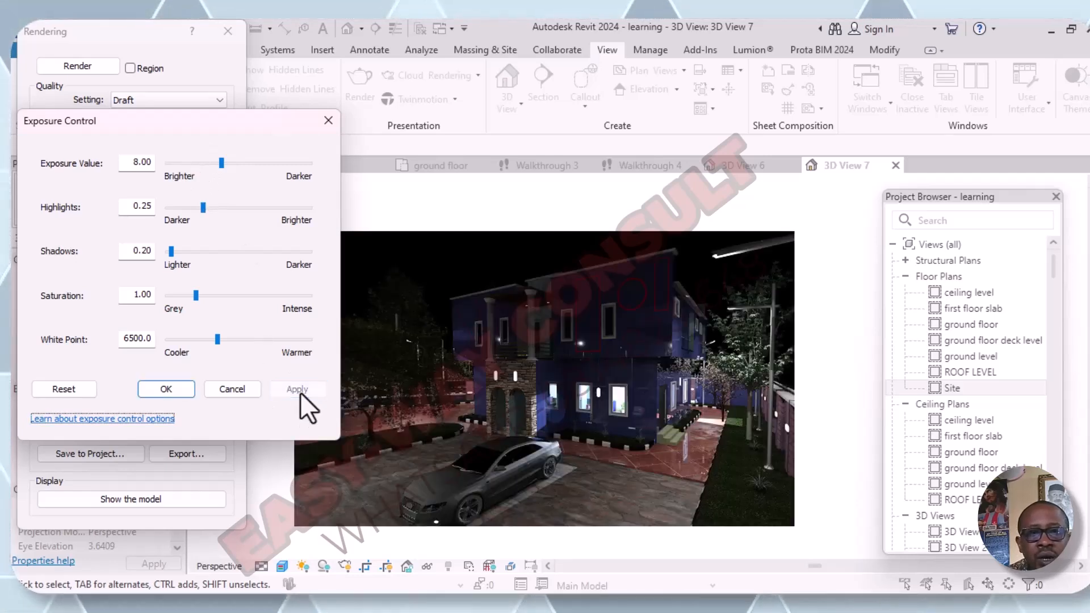
- Try an exposure value of 3.80 on the rendered night image, and restore the exposure value to 8.00
click(192, 163)
click(287, 388)
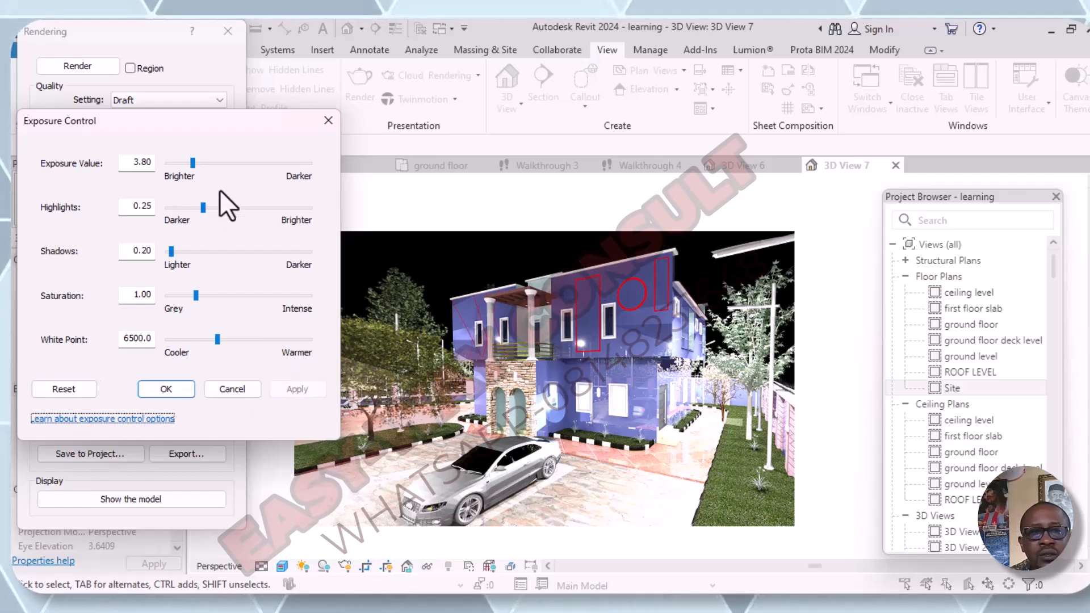
click(206, 162)
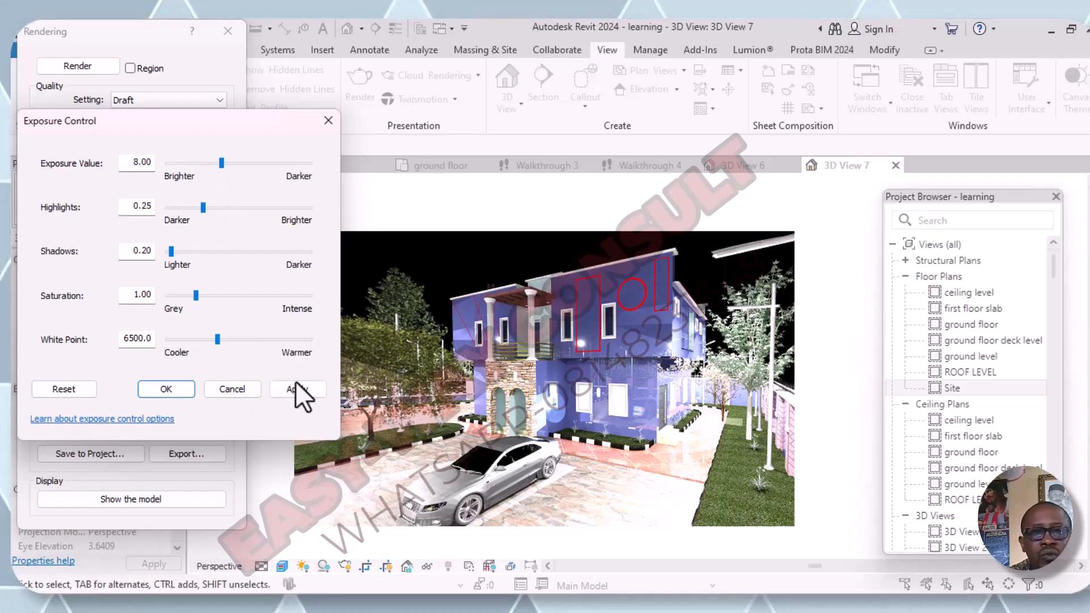
click(293, 389)
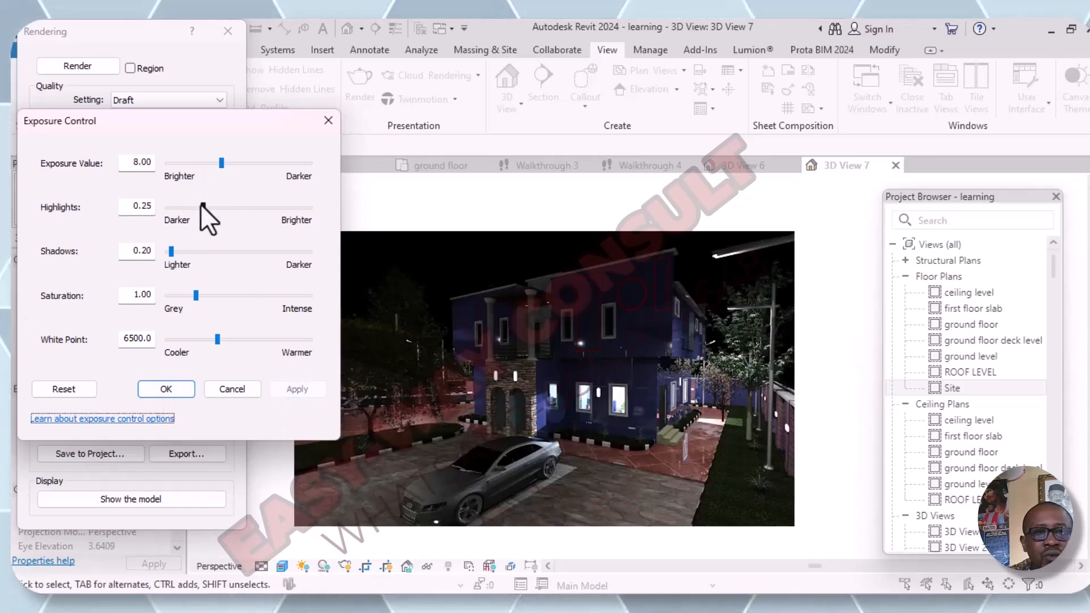
- Try brighter highlights on the rendered image, applying values of 0.45, 0.65 and 0.85 in turn
click(219, 207)
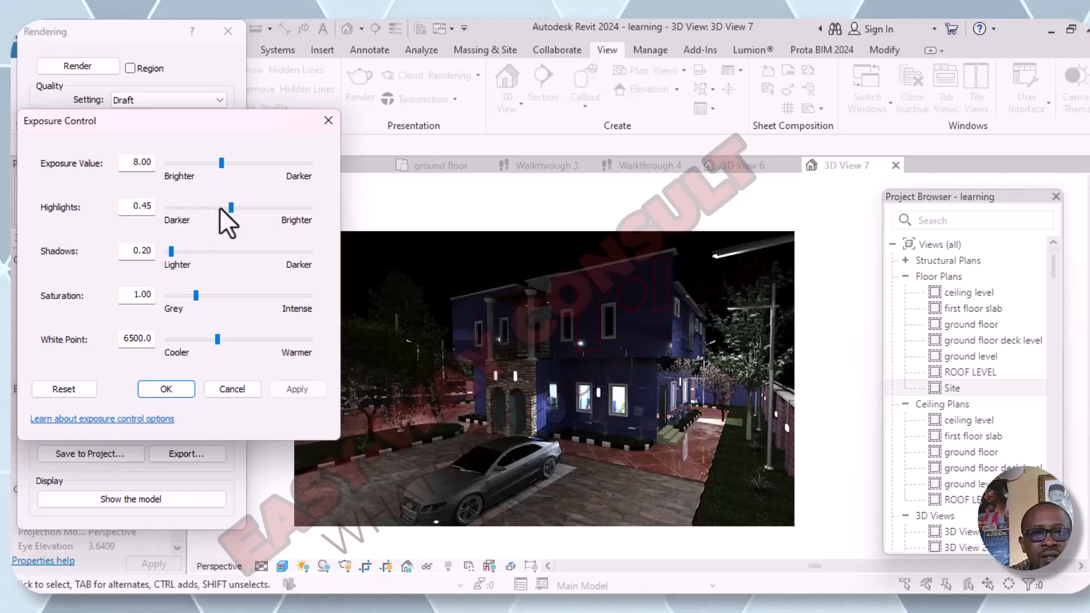
click(301, 387)
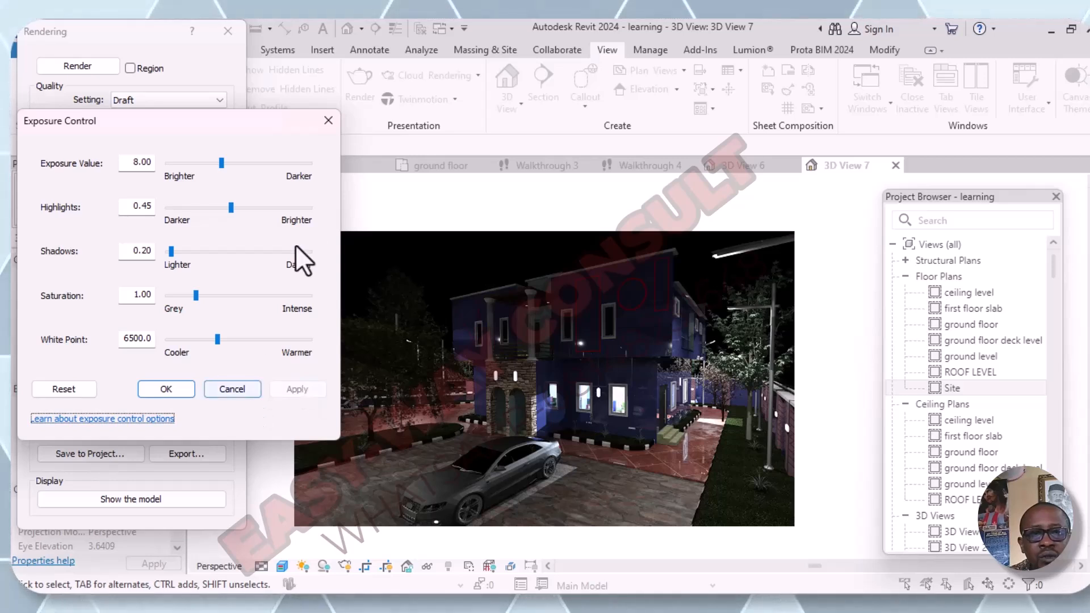
click(262, 206)
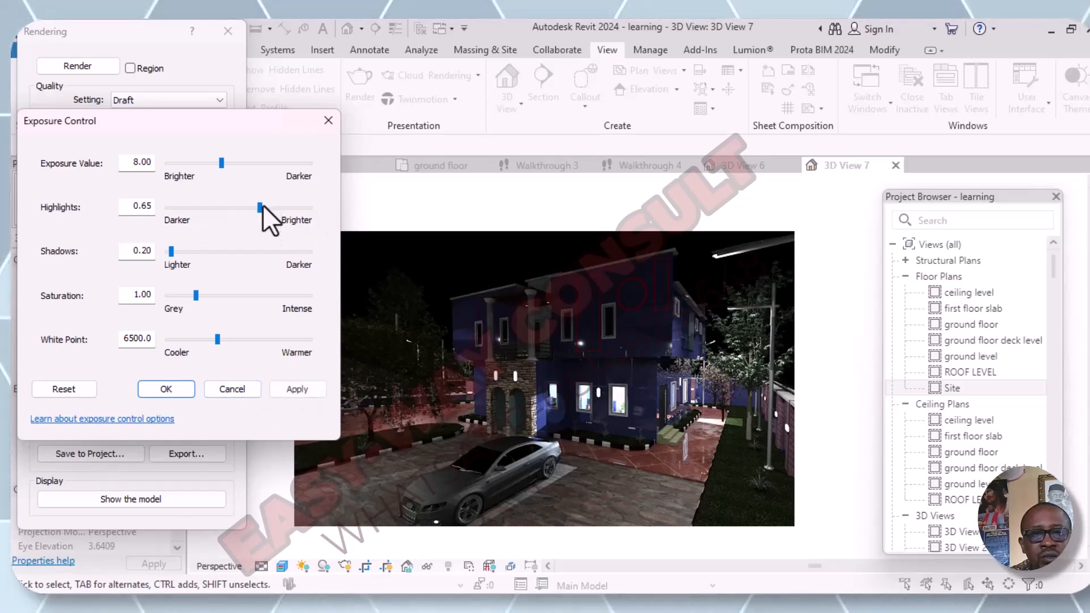
click(297, 389)
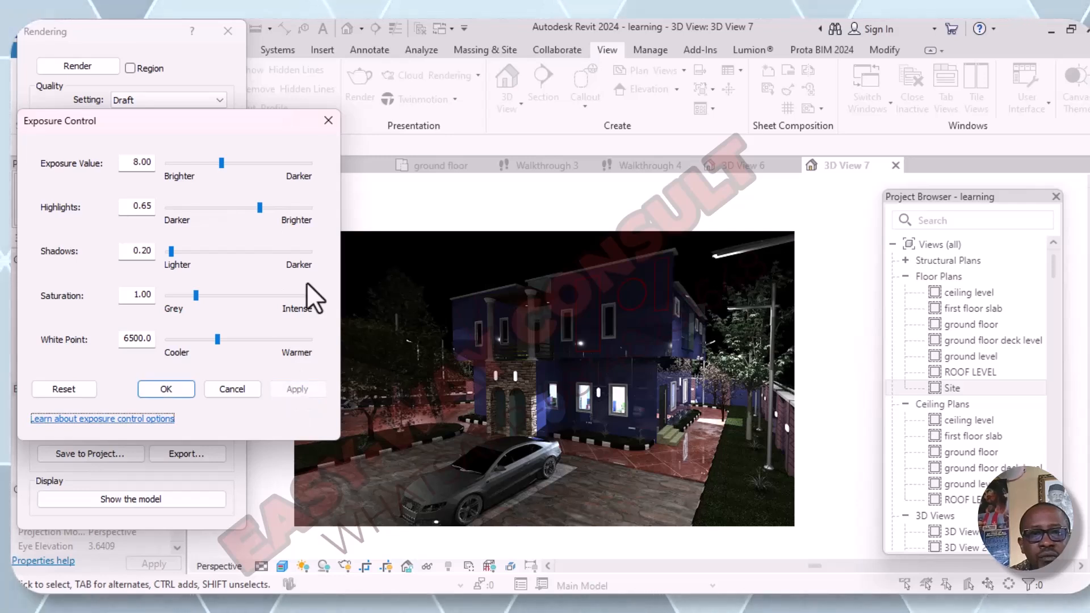
click(297, 208)
click(290, 390)
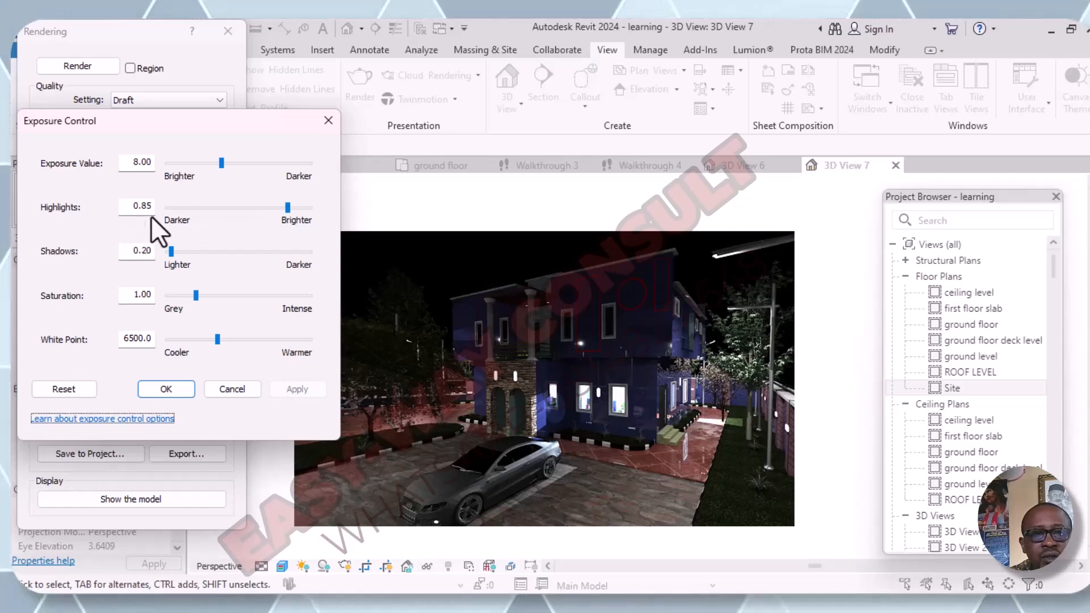
- Try darker highlights on the rendered image, applying values of 0.05 and 0.00
click(173, 205)
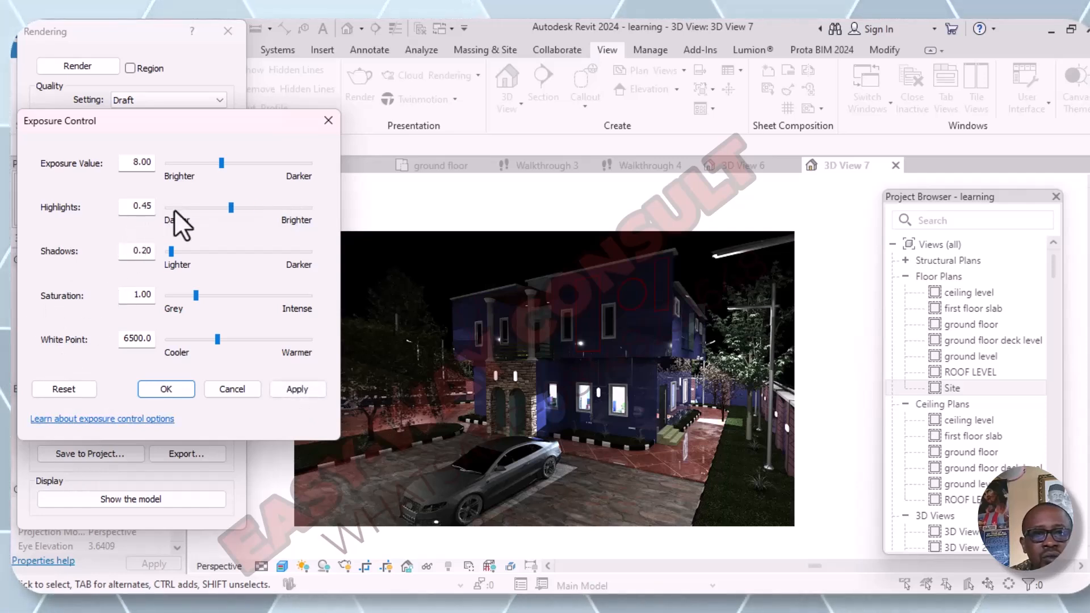
click(174, 208)
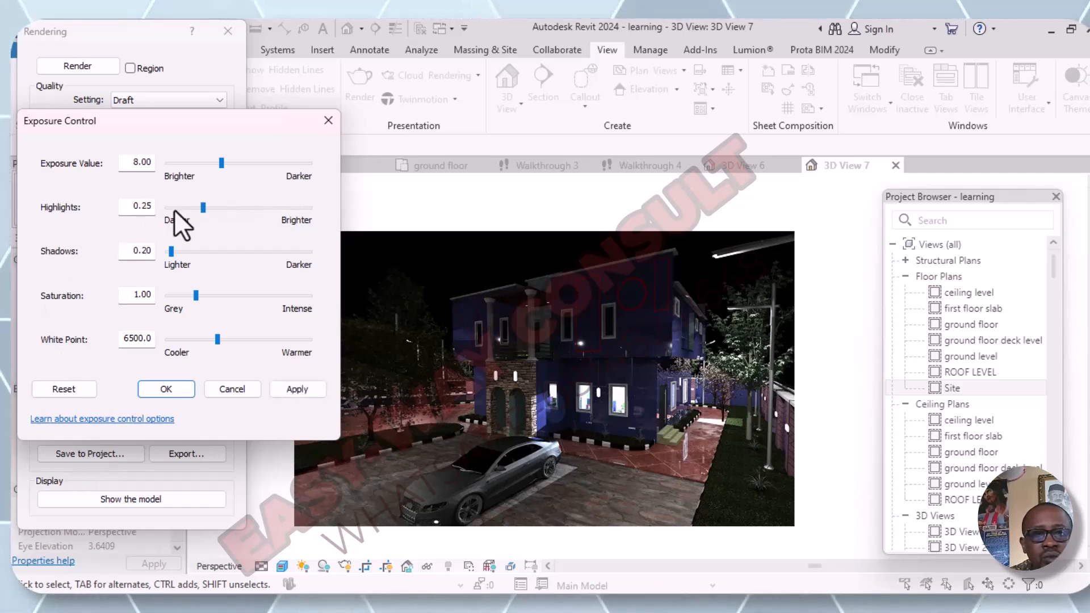
click(284, 391)
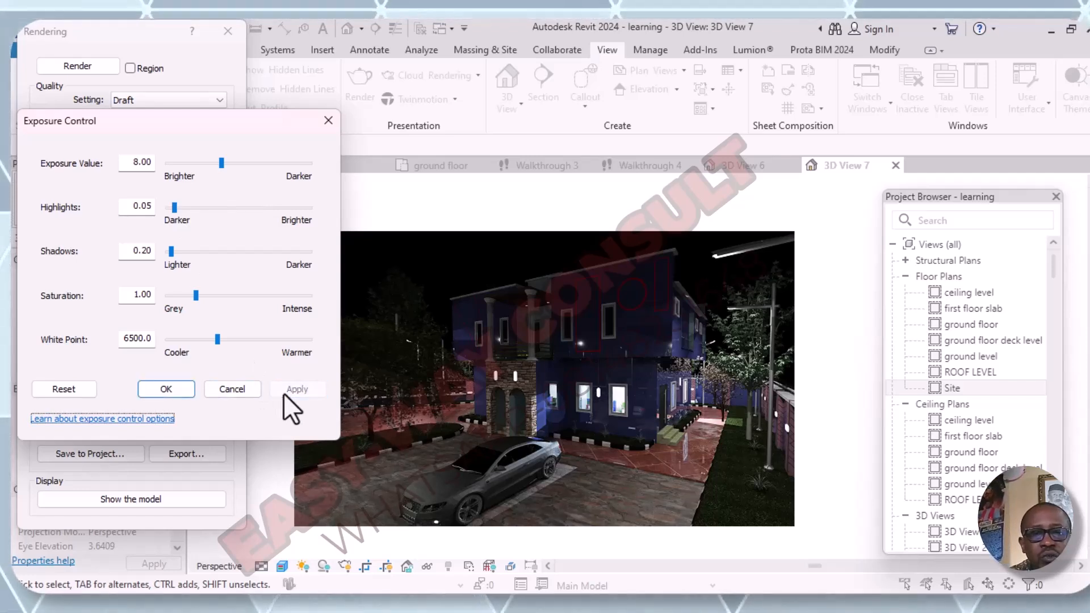
click(165, 206)
click(167, 207)
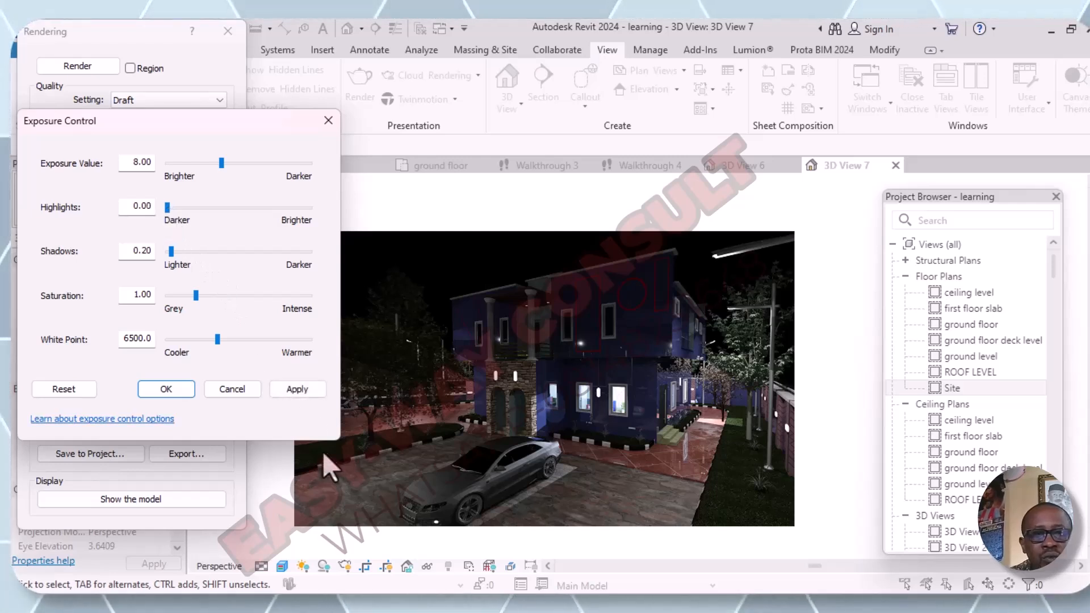
click(289, 387)
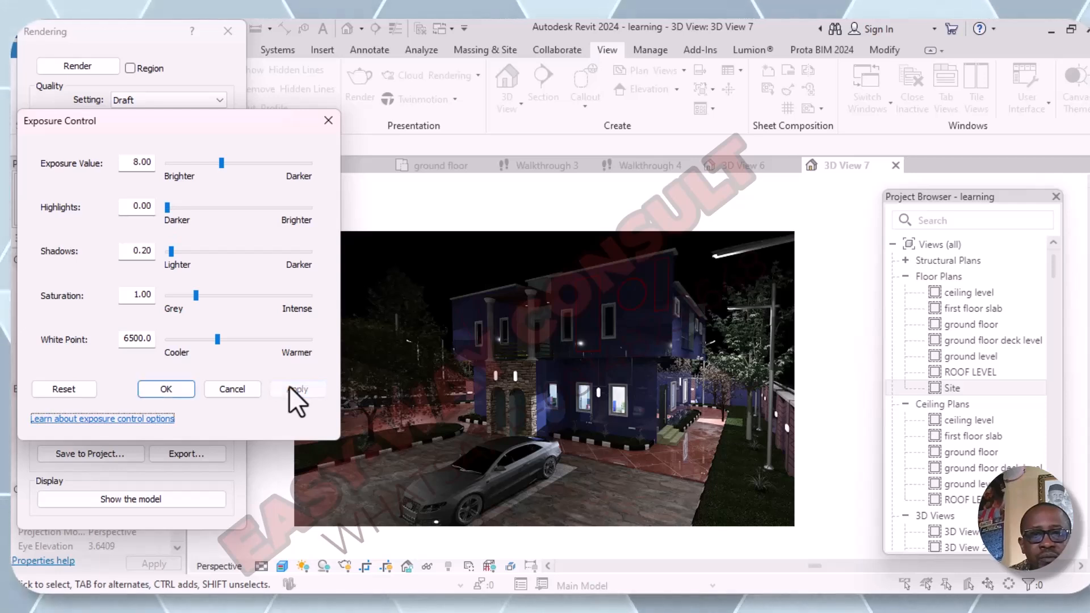
- Compare highlights values of 0.60 and 0.80 on the rendered image, and apply 0.60
click(249, 208)
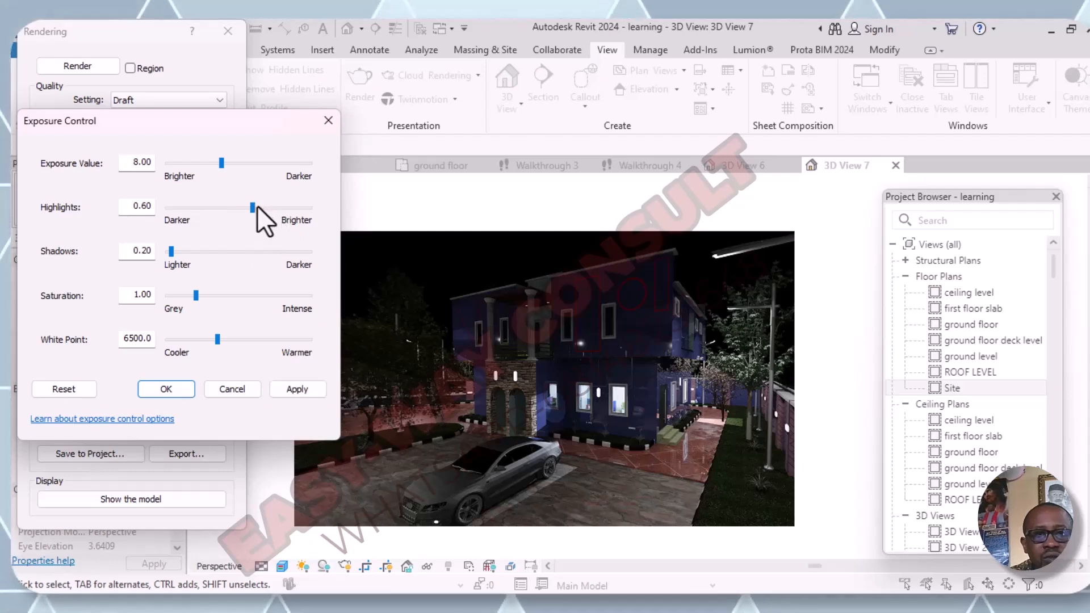
click(305, 385)
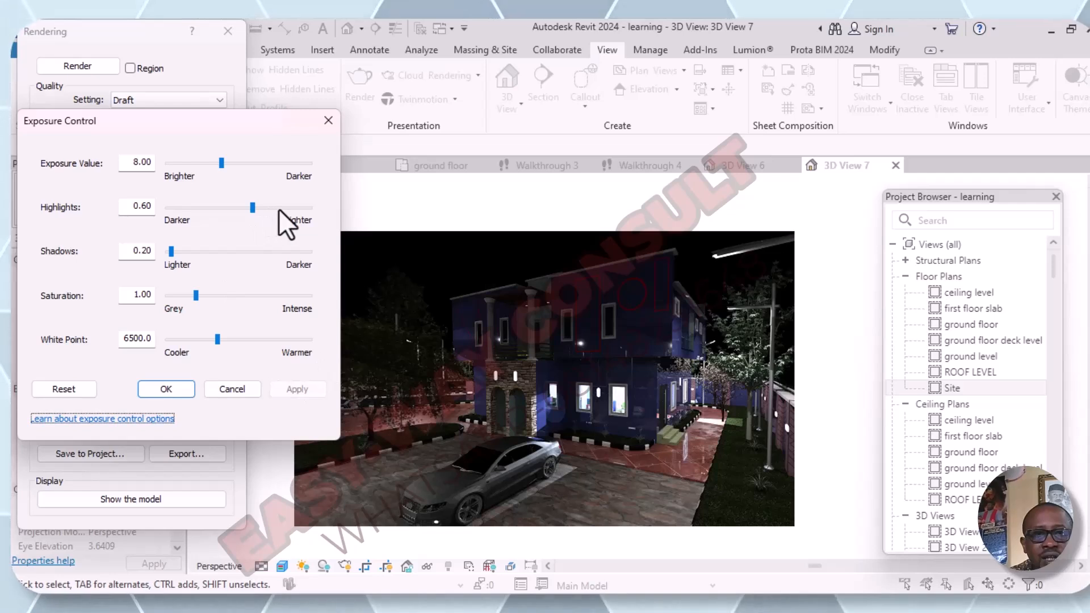
click(278, 209)
click(296, 390)
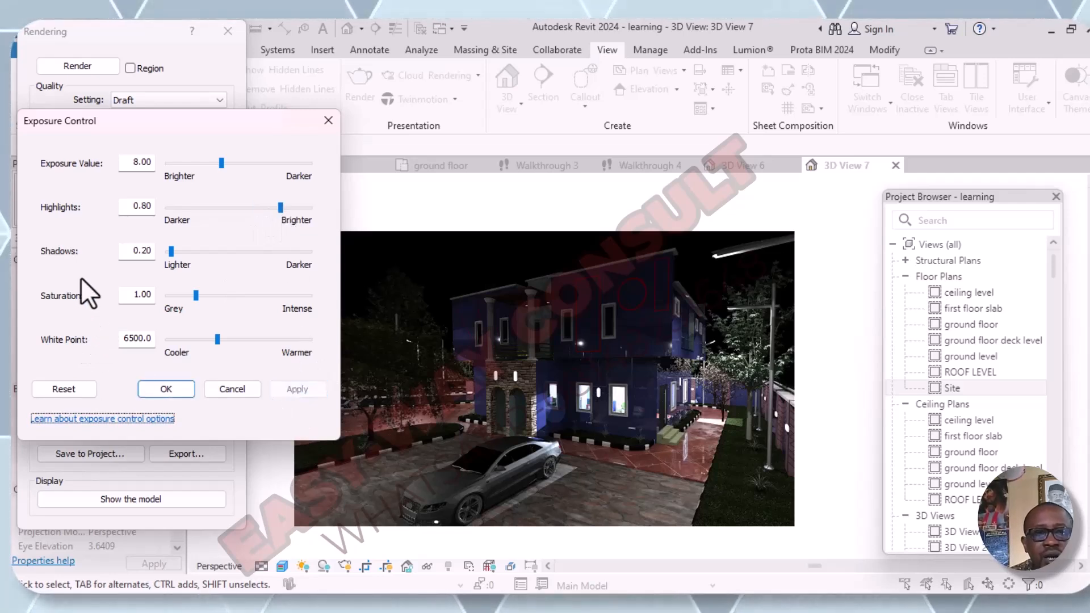
click(252, 207)
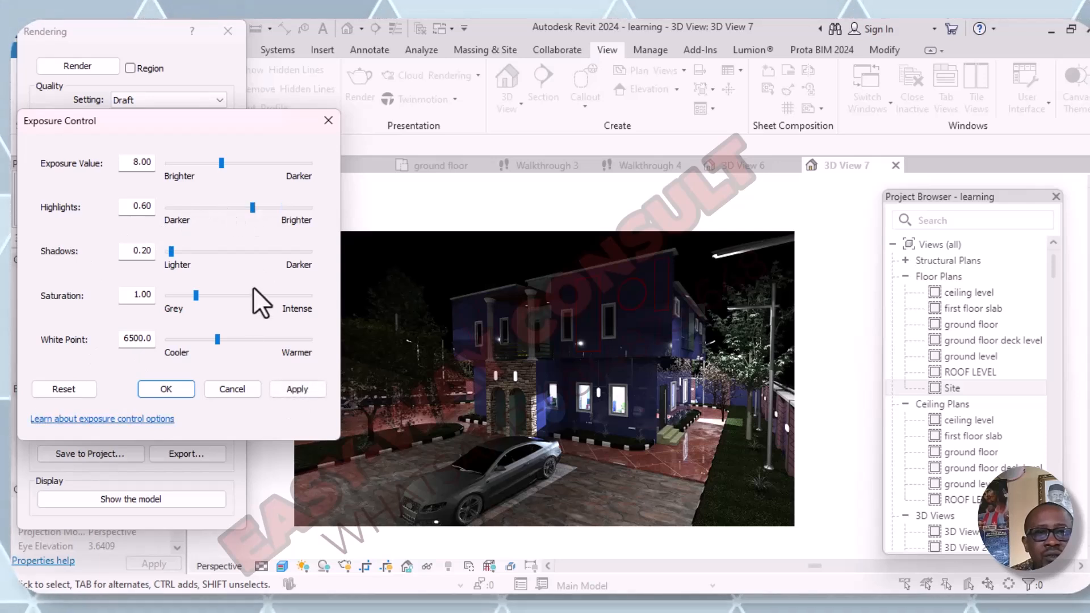
click(314, 388)
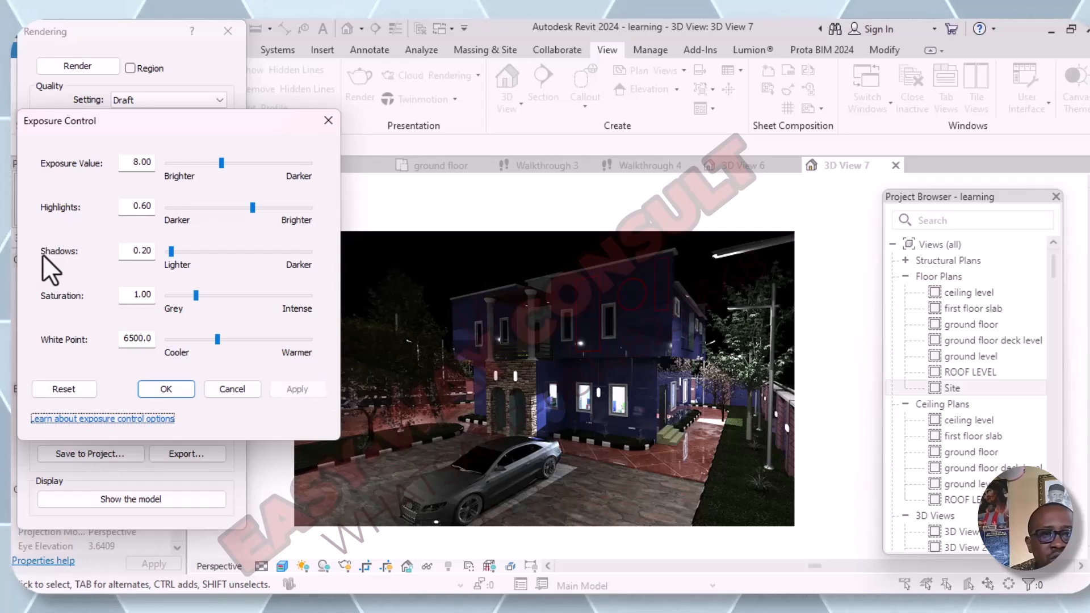
- Try darker shadows on the rendered image, applying values of 0.98, 1.76, 2.54 and 3.32 in turn
click(202, 250)
click(294, 395)
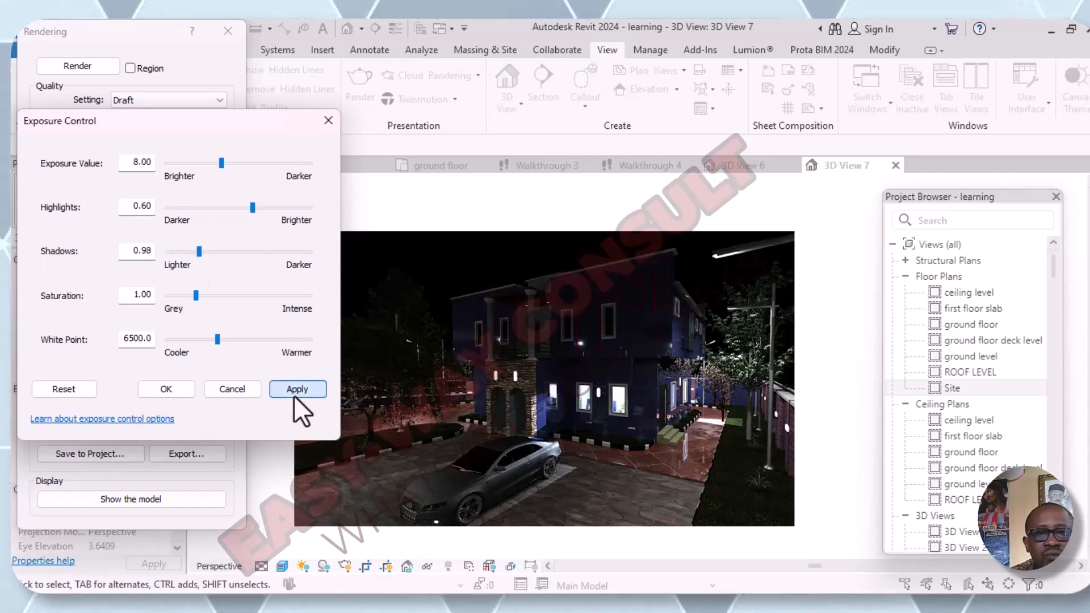
click(236, 254)
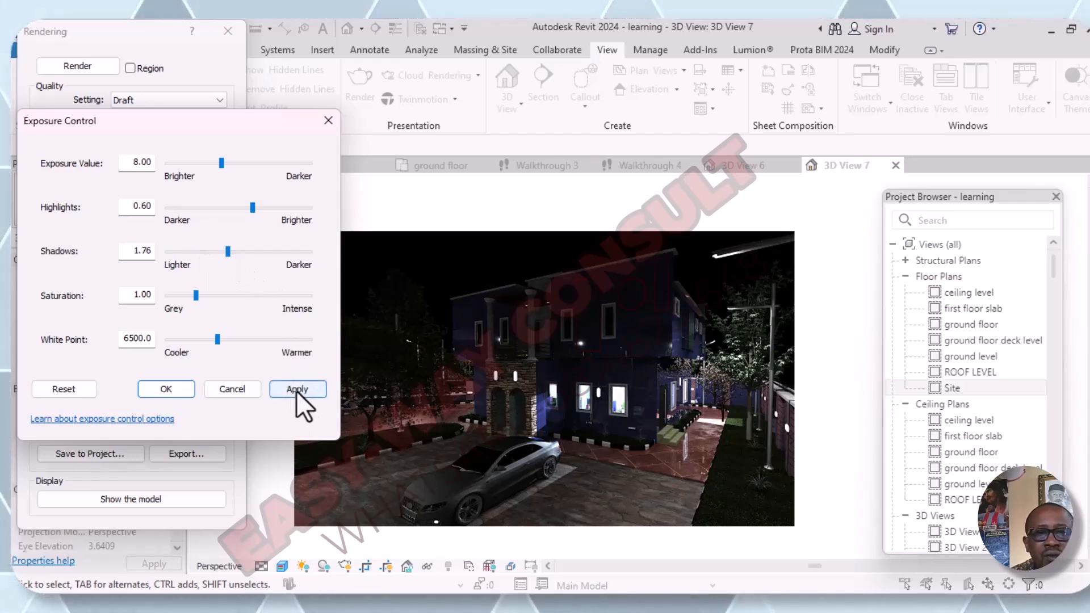
click(296, 388)
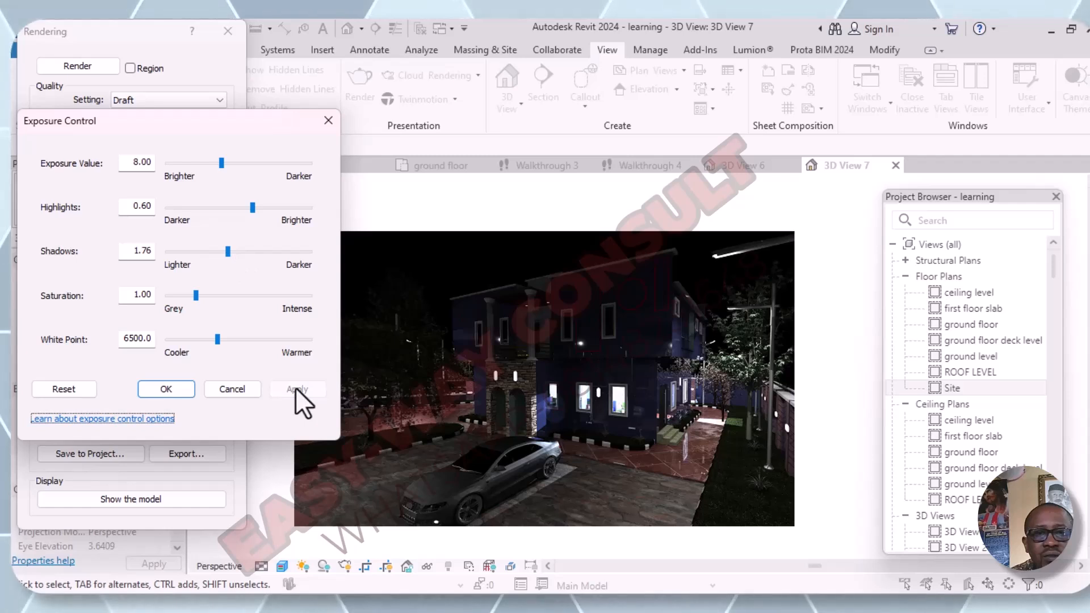
click(264, 252)
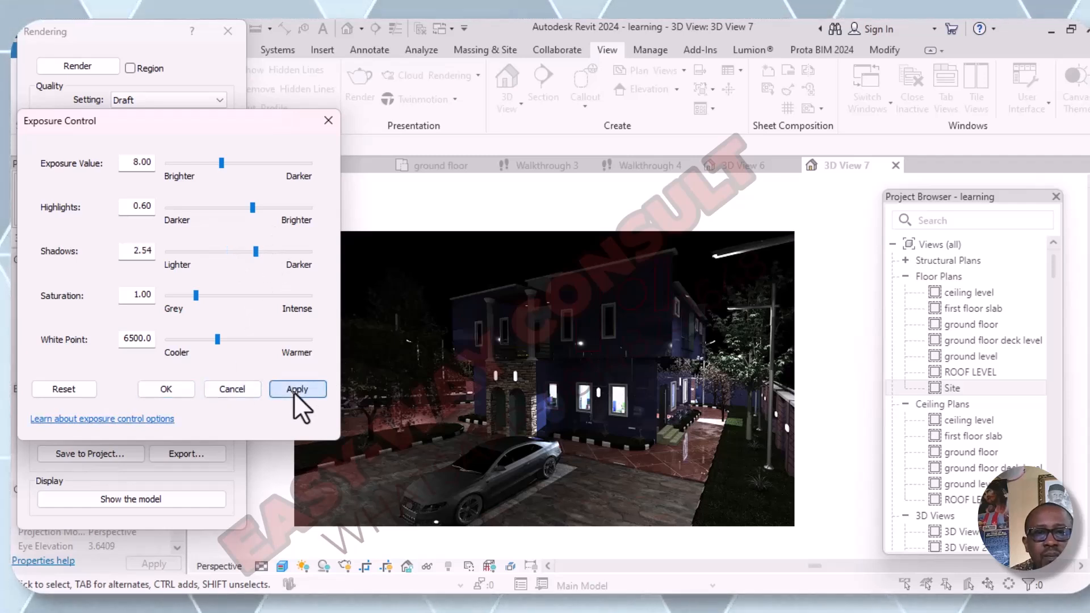
click(294, 390)
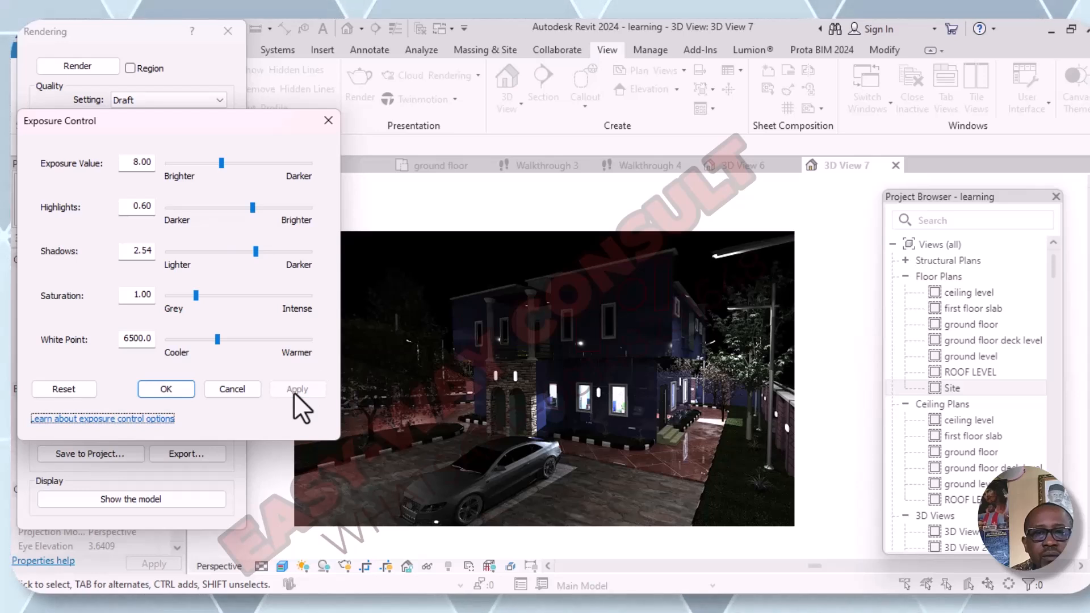
click(292, 253)
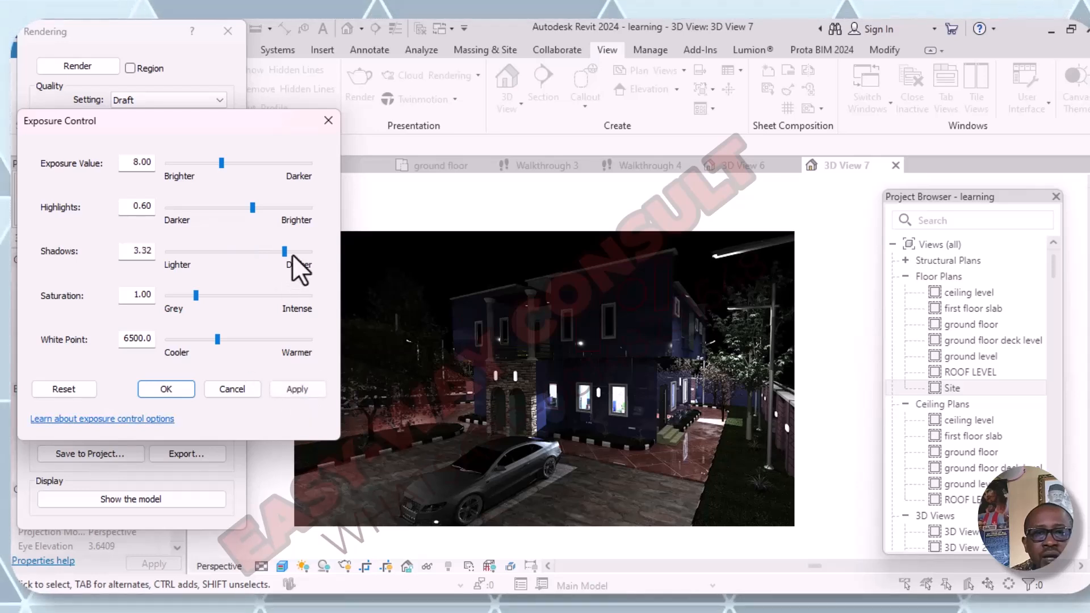
click(304, 393)
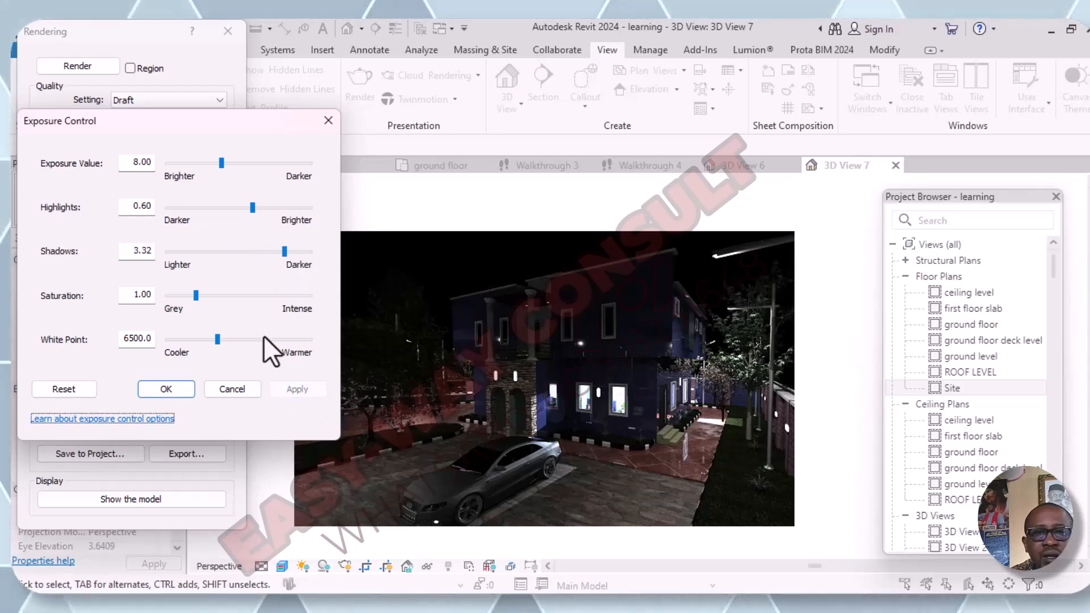
- Restore the shadows value to 0.20 and apply it to the rendered image
click(181, 249)
click(180, 250)
click(181, 250)
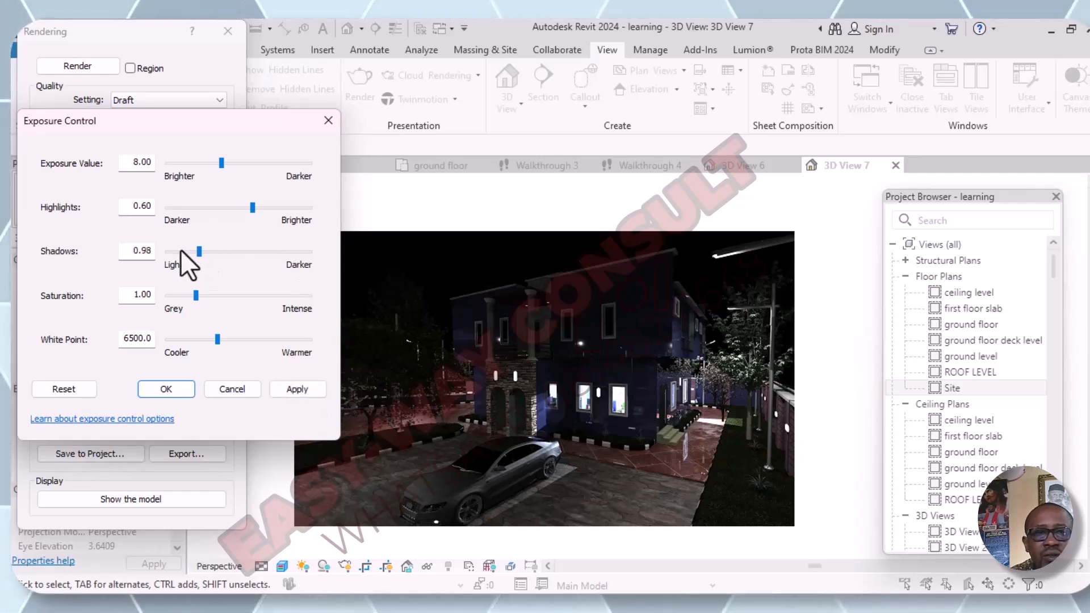
click(180, 250)
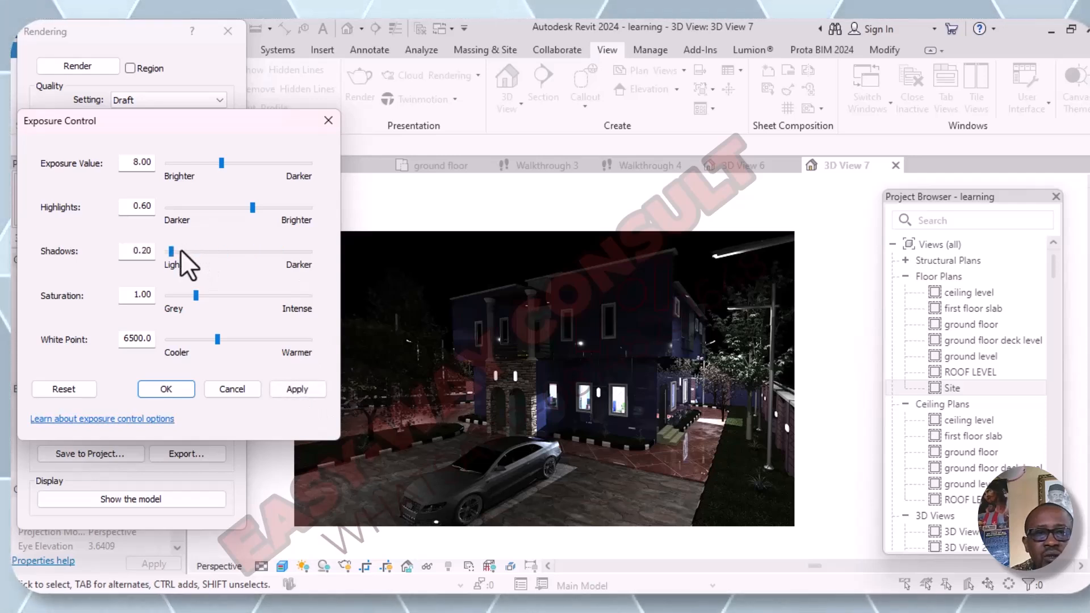
click(298, 392)
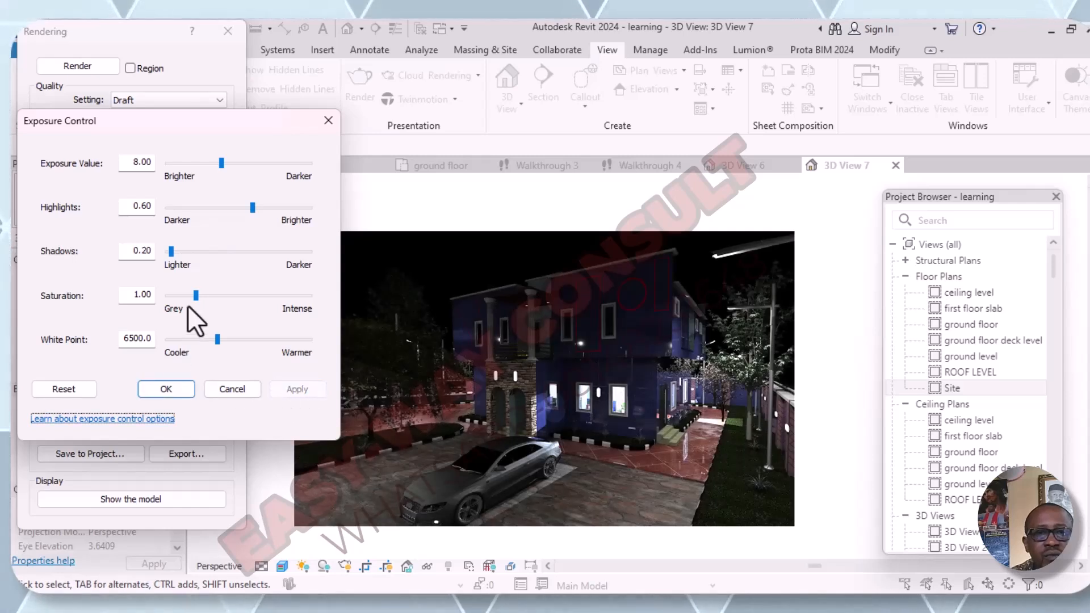
- Try more intense colours on the rendered image, applying saturation values of 2.00 and 3.00
drag(195, 296, 219, 295)
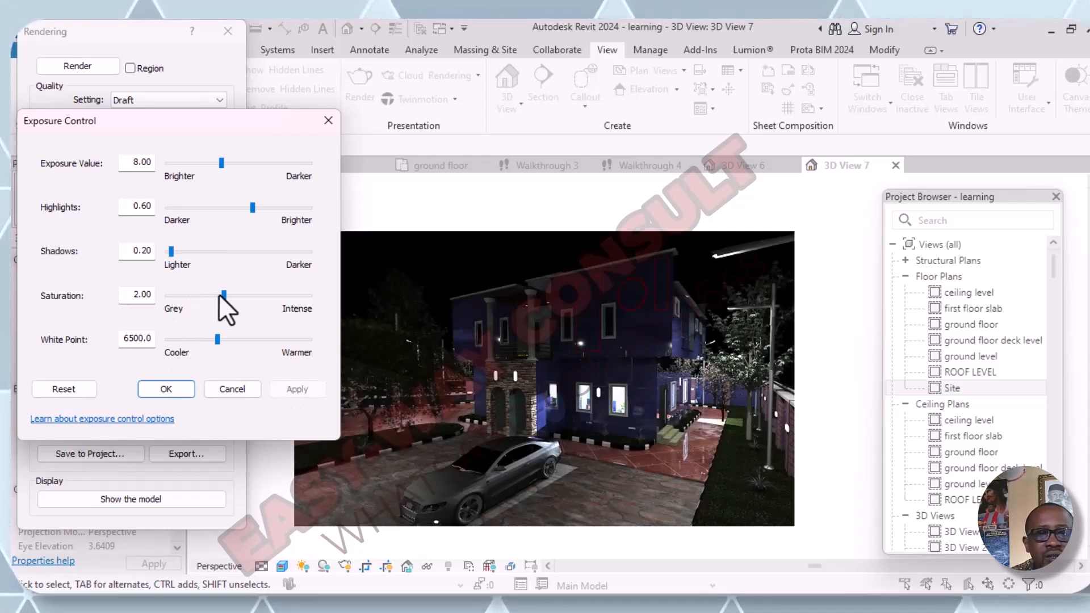
click(291, 390)
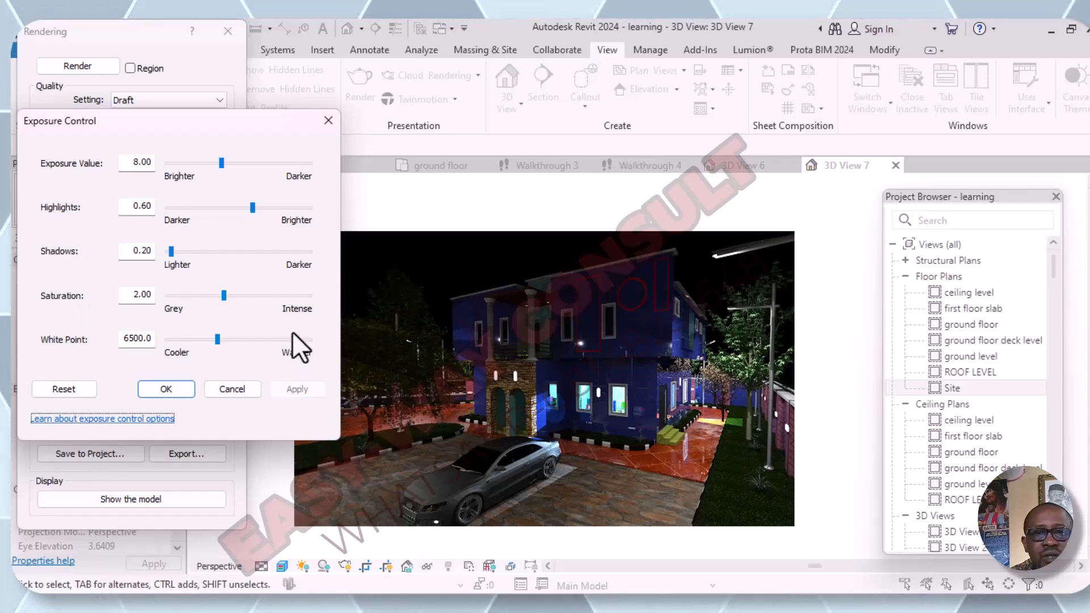
click(257, 296)
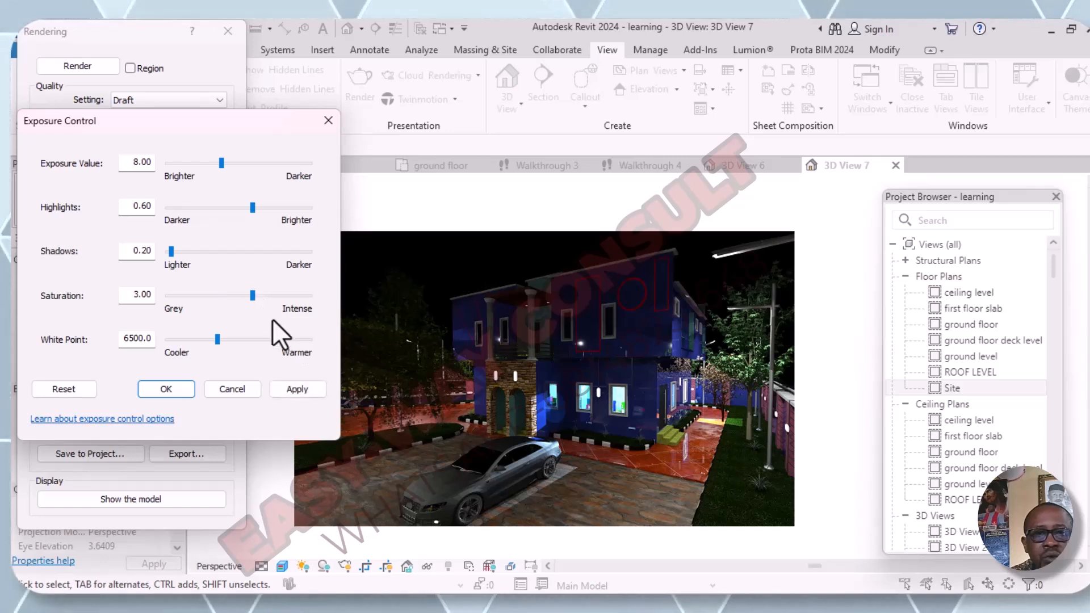
click(291, 388)
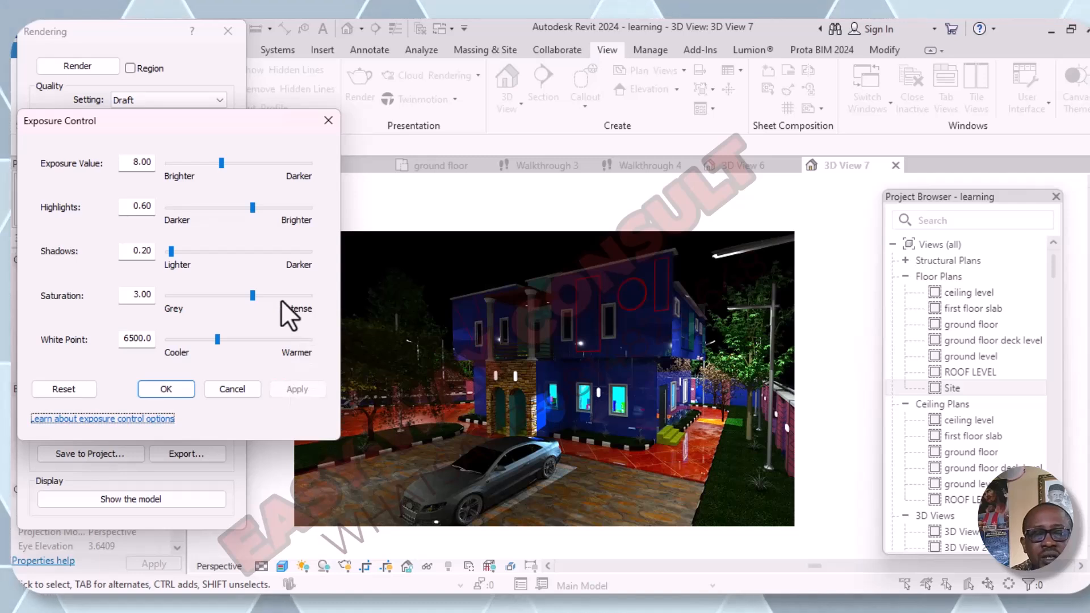
- Return the saturation to 1.00 for comparison, and apply a saturation of 2.00 to the rendered image
click(204, 296)
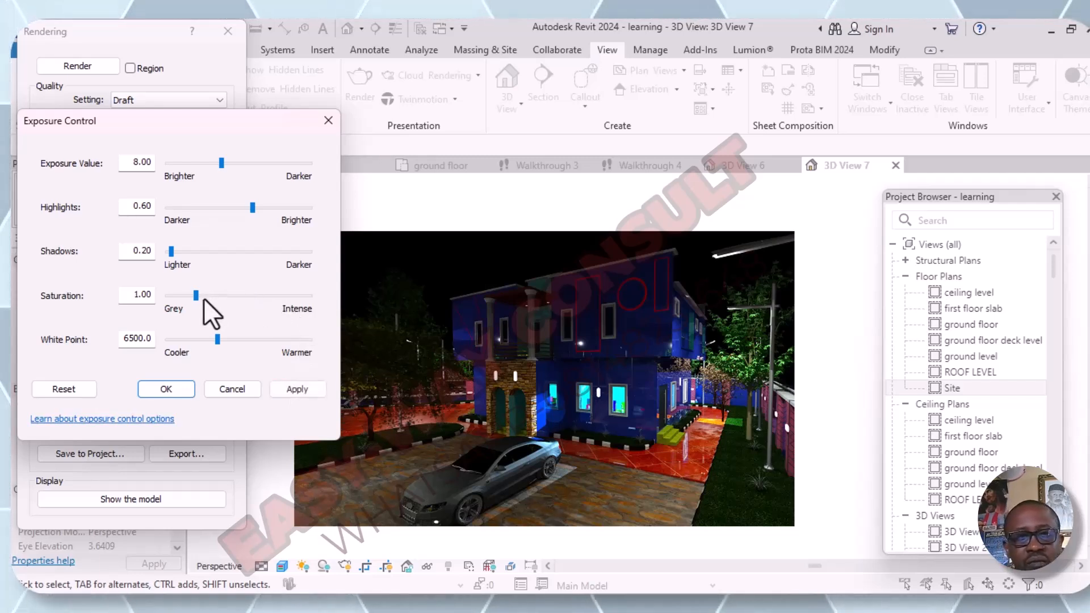
click(287, 391)
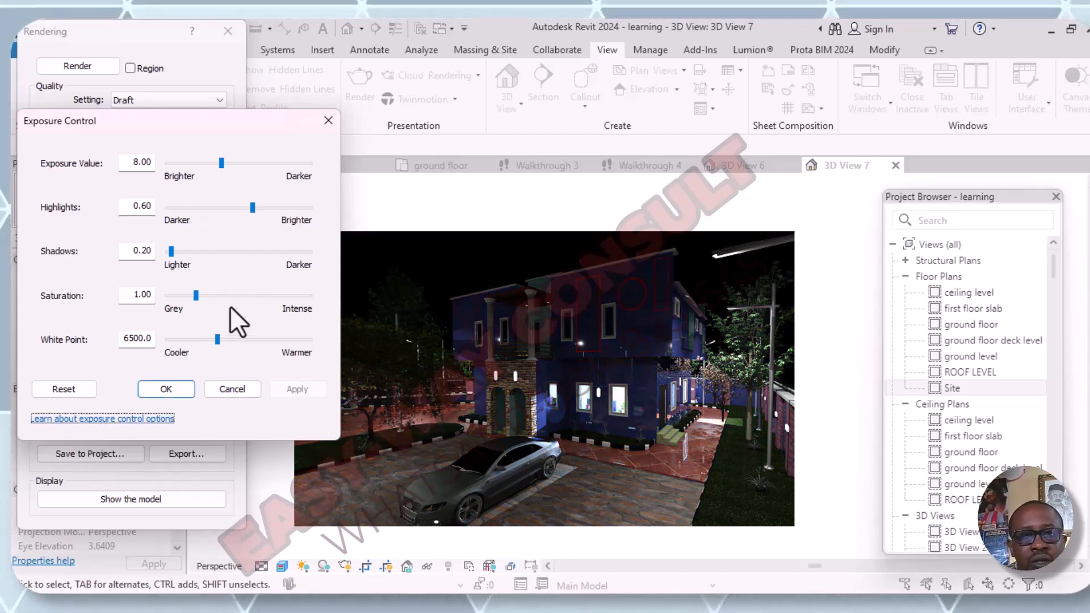
click(226, 294)
click(288, 394)
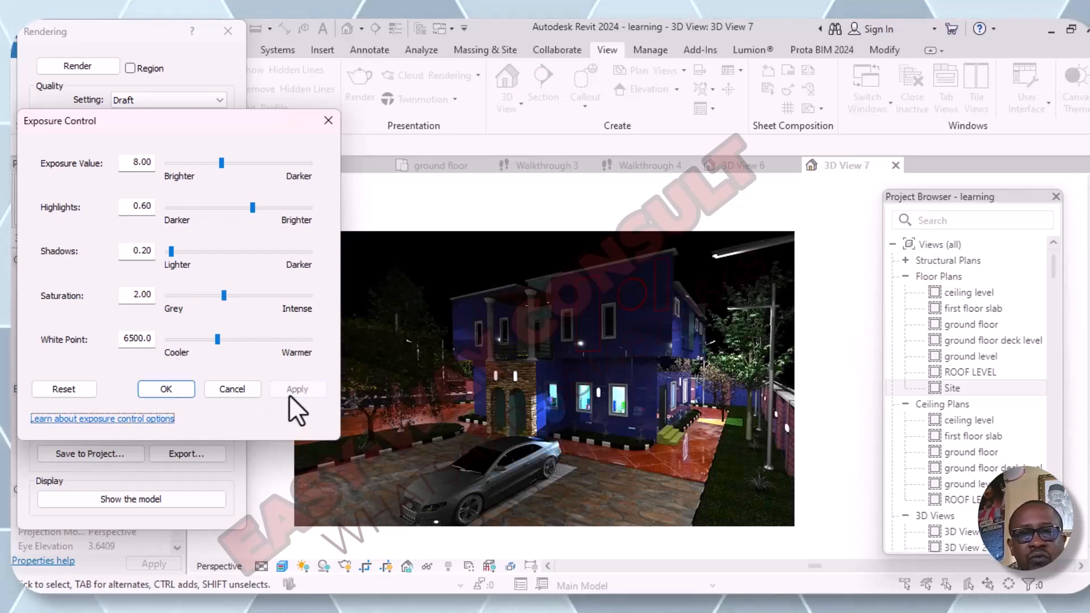
- Try more intense colours on the rendered image, applying saturation values of 3.00 and 4.00 in turn
click(261, 294)
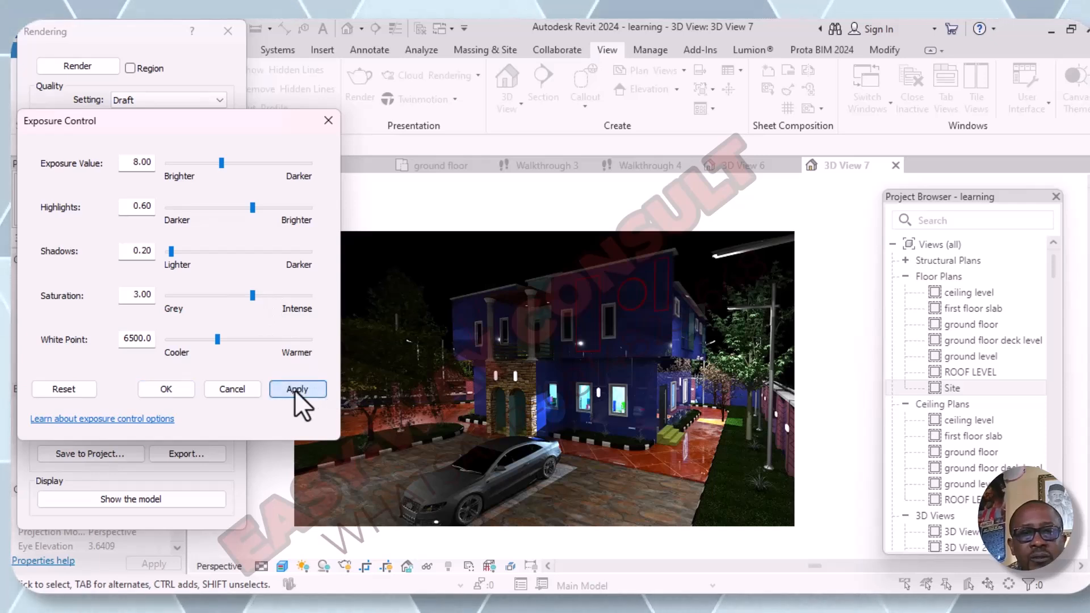
click(295, 389)
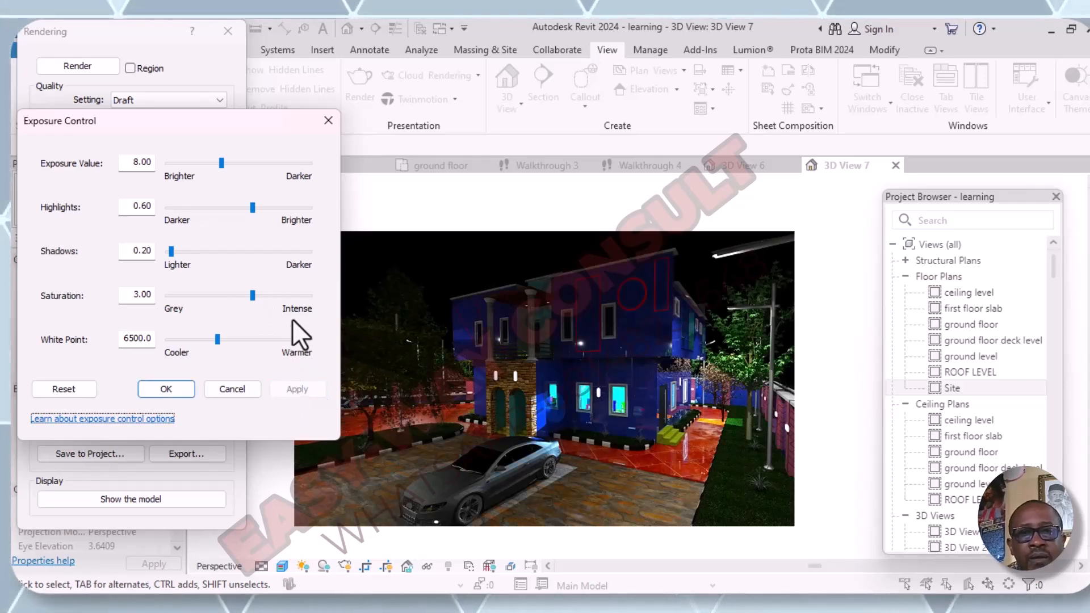
click(273, 294)
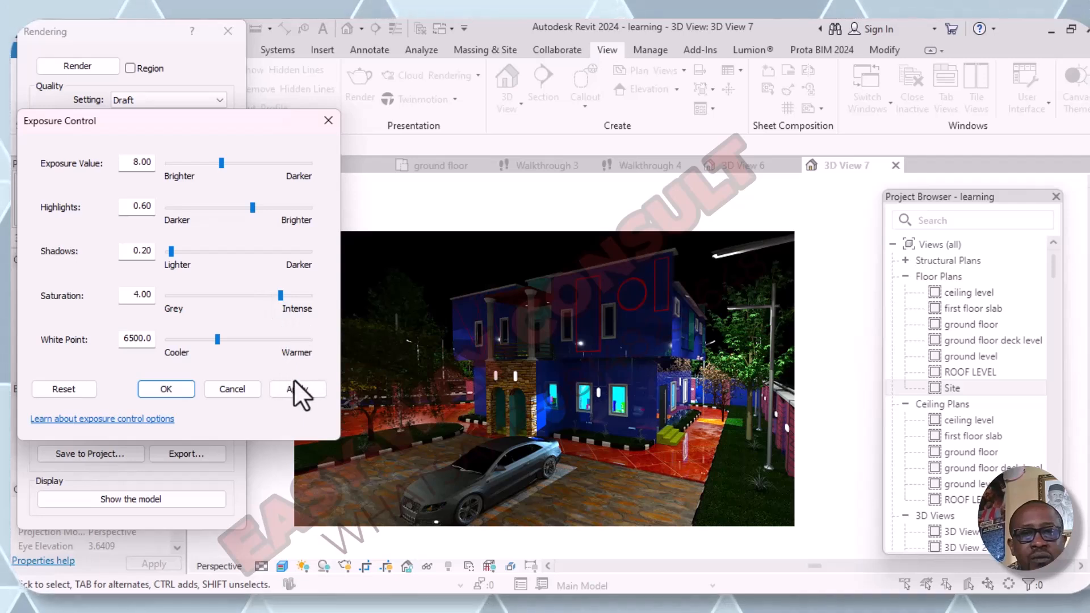
click(295, 392)
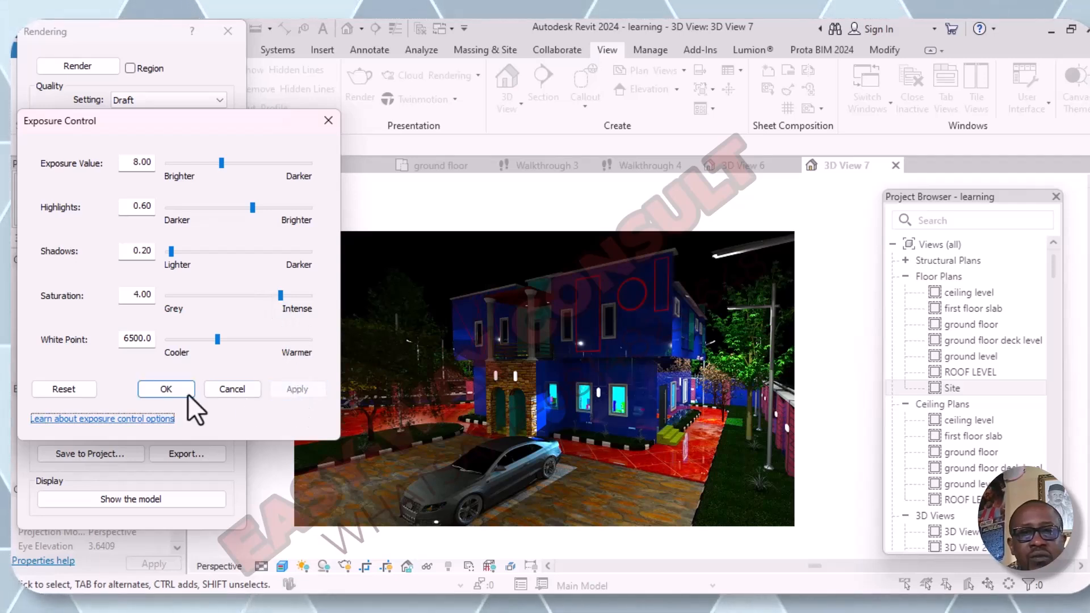
- Try a cooler white point of 3860 on the rendered image and return it to 6500
click(201, 340)
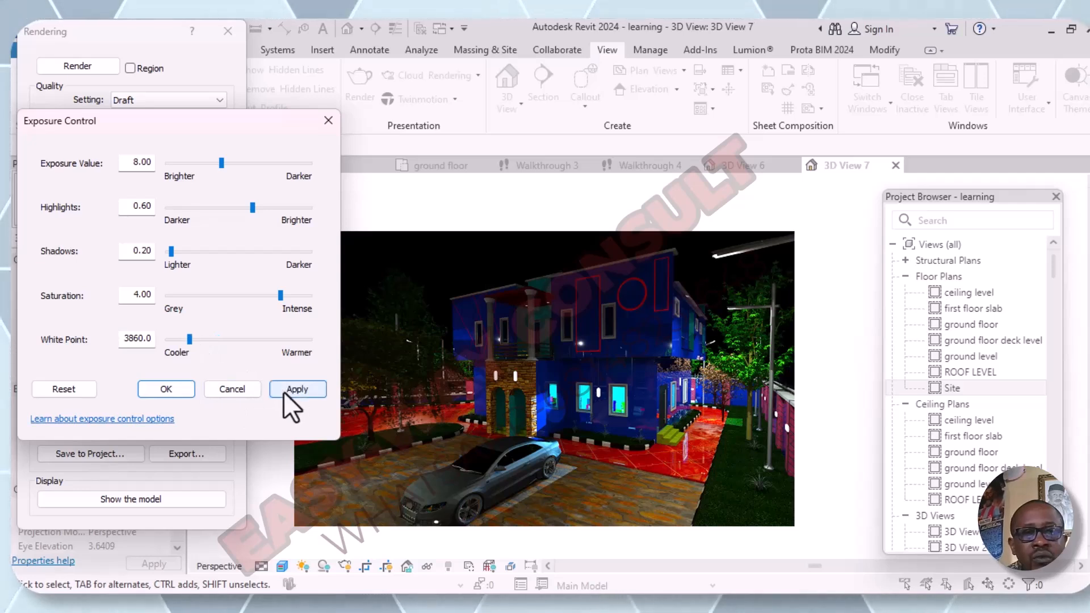
click(284, 389)
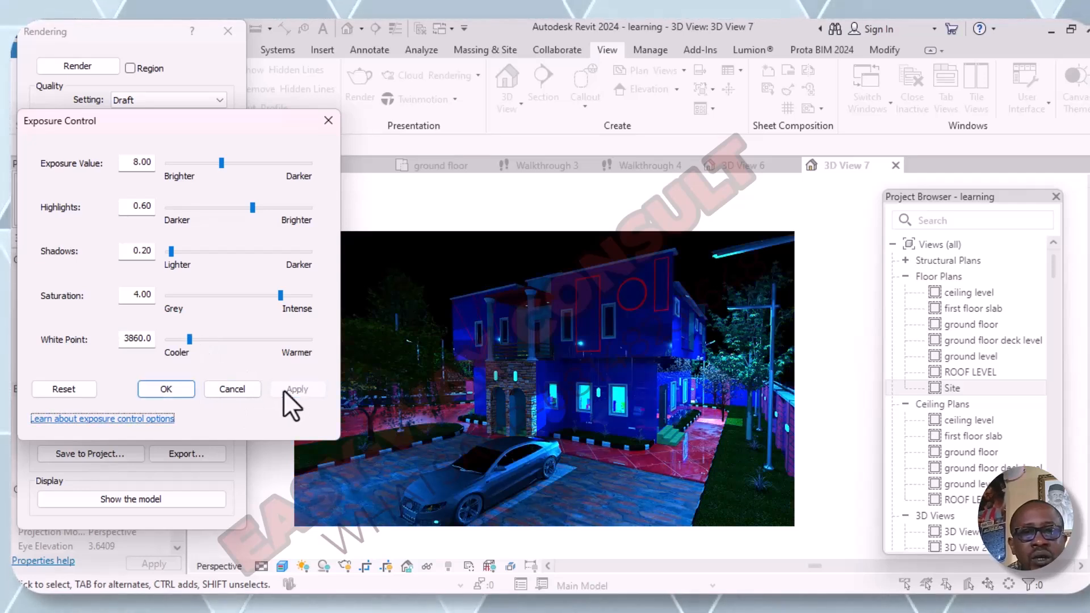
click(216, 341)
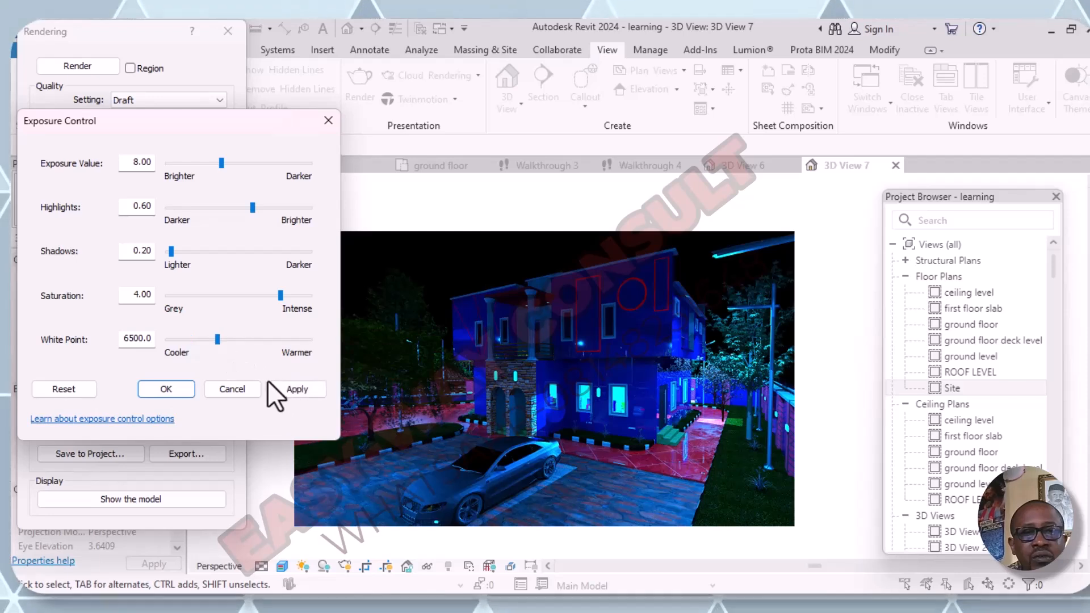
click(280, 391)
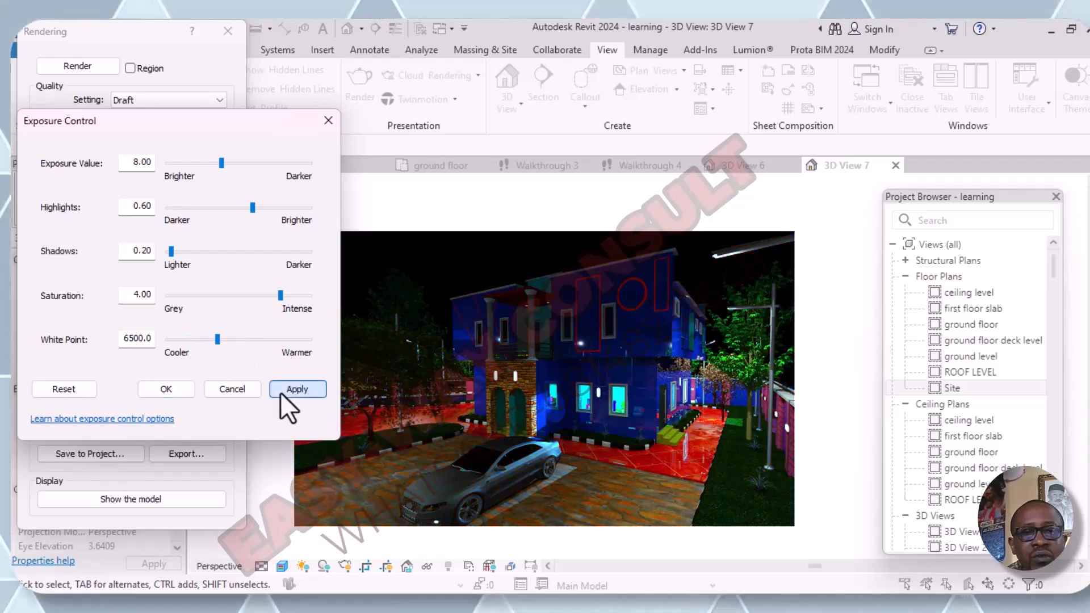
- Try a warmer white point of 9140 on the rendered image and return it to 6500
click(245, 338)
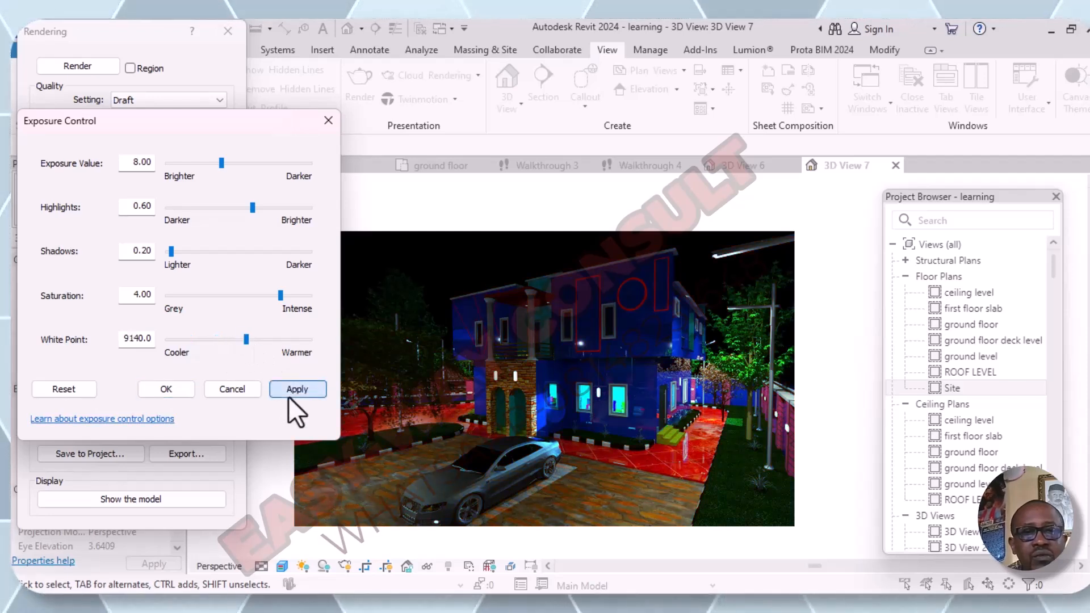
click(288, 396)
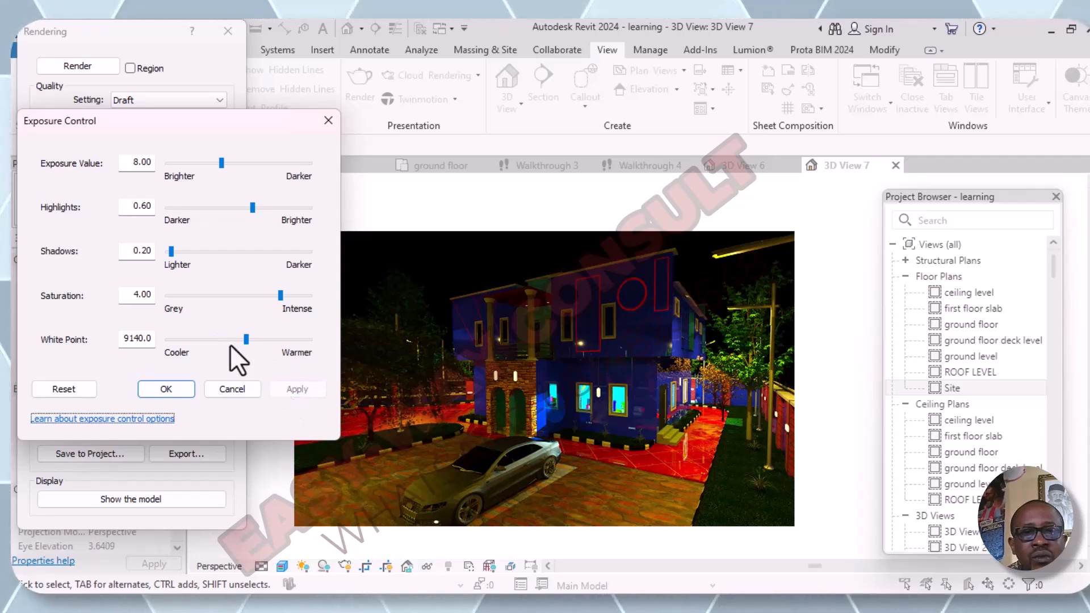
click(212, 339)
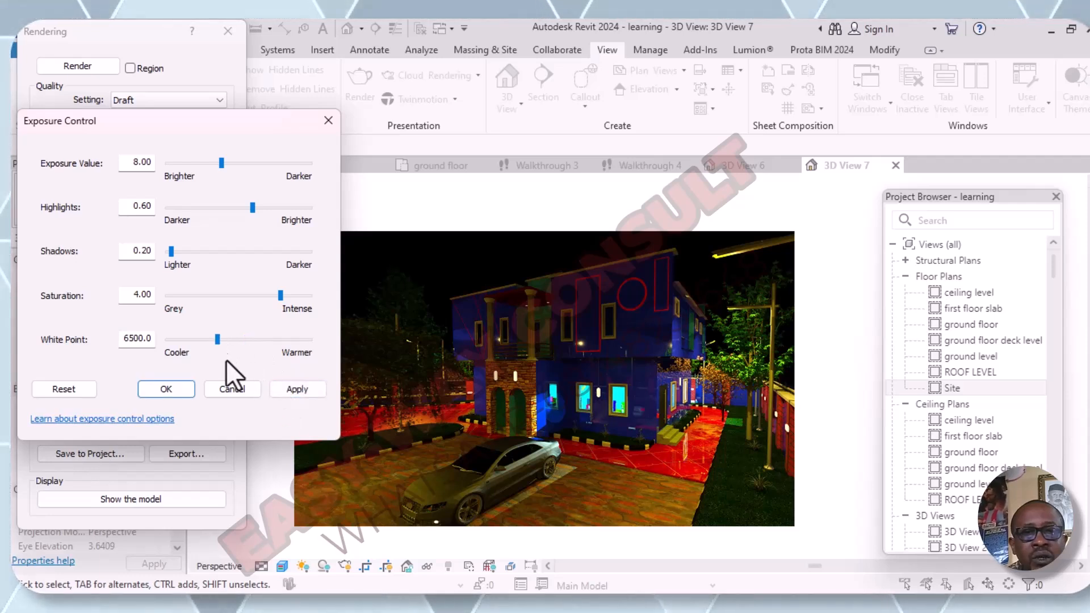
click(288, 388)
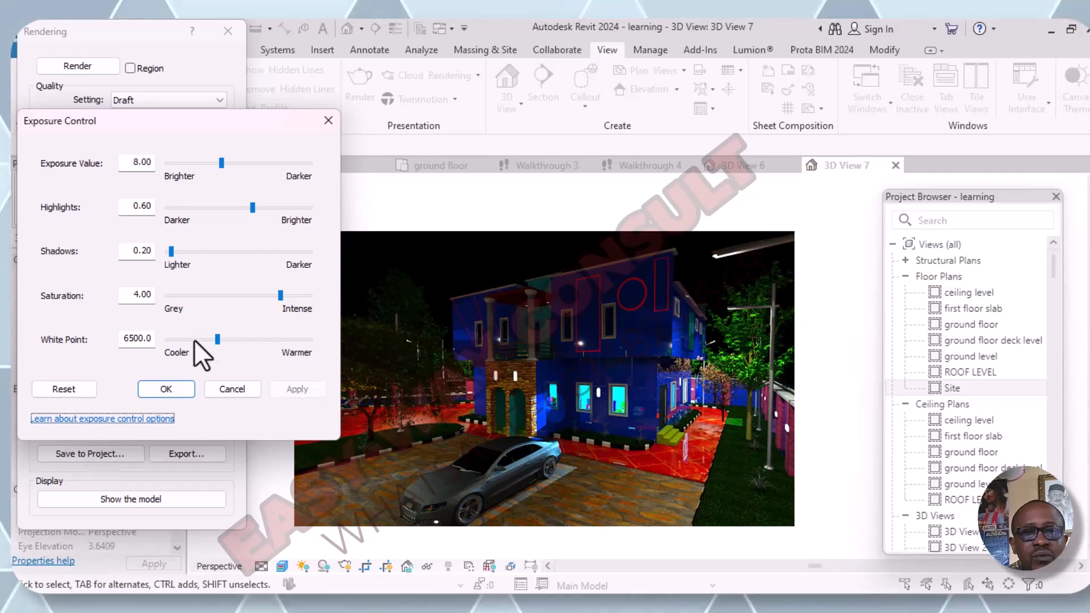
- Apply the cooler white point of 3860 once more for comparison and restore 6500 on the rendered image
click(194, 339)
click(297, 392)
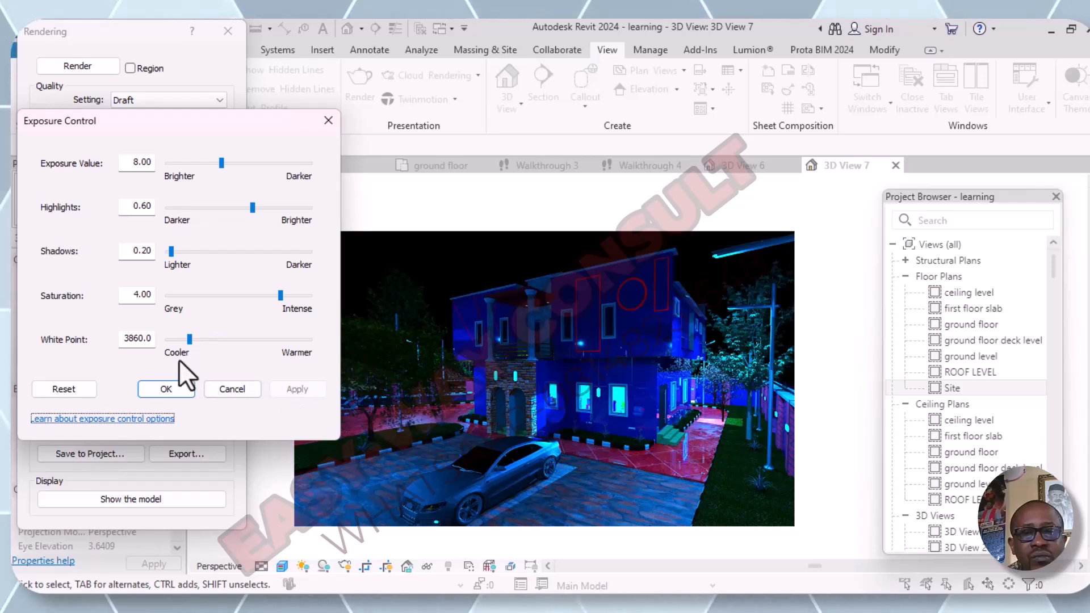
click(199, 339)
click(317, 388)
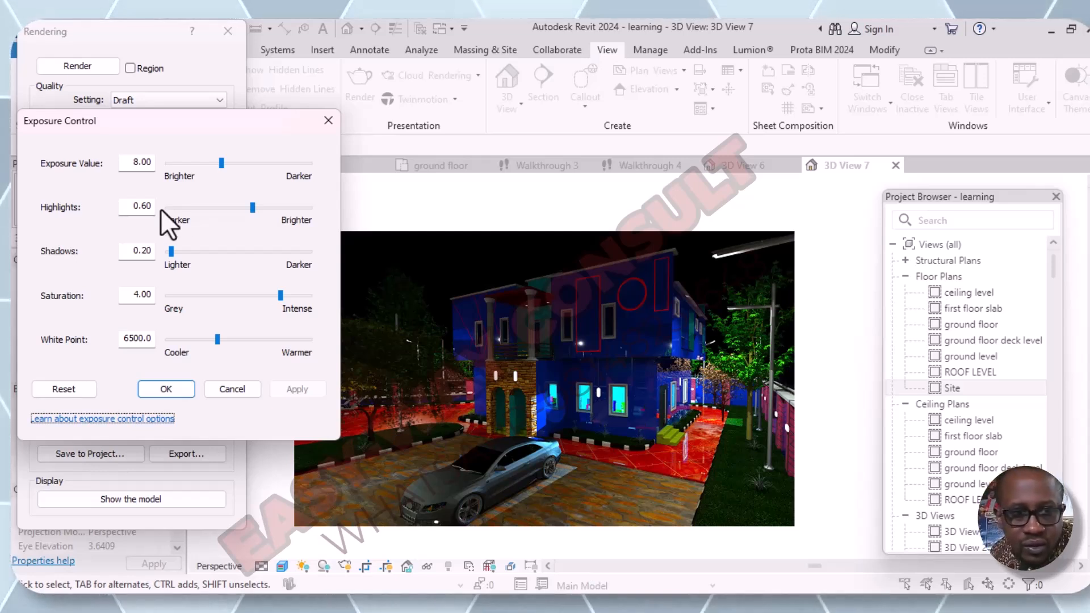
- Compare lower colour intensities on the rendered image, applying saturation values of 3.00, 1.00 and 2.00 in turn
click(240, 295)
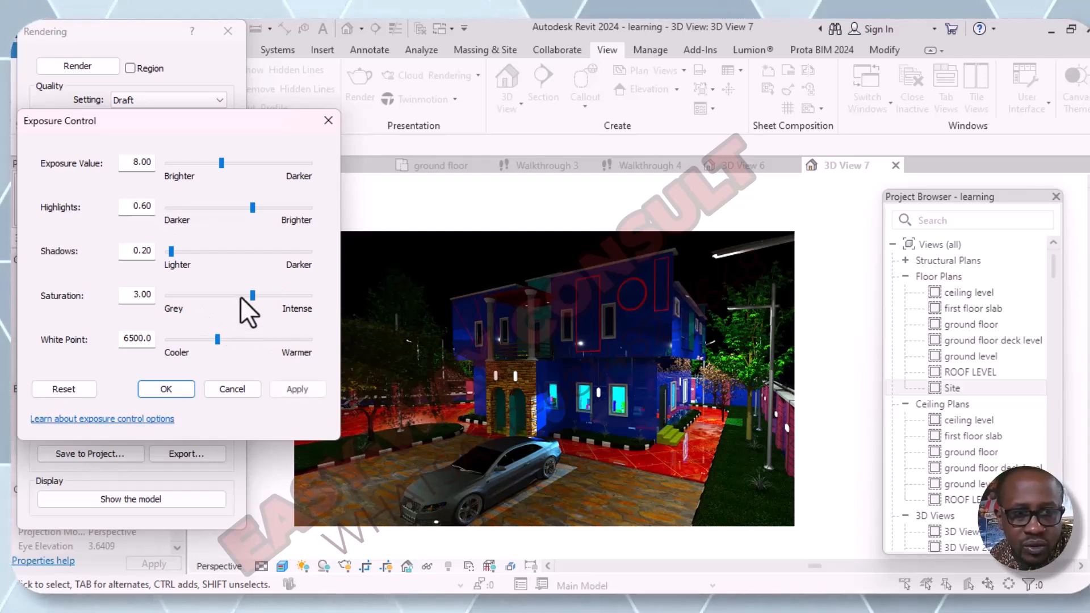
click(287, 394)
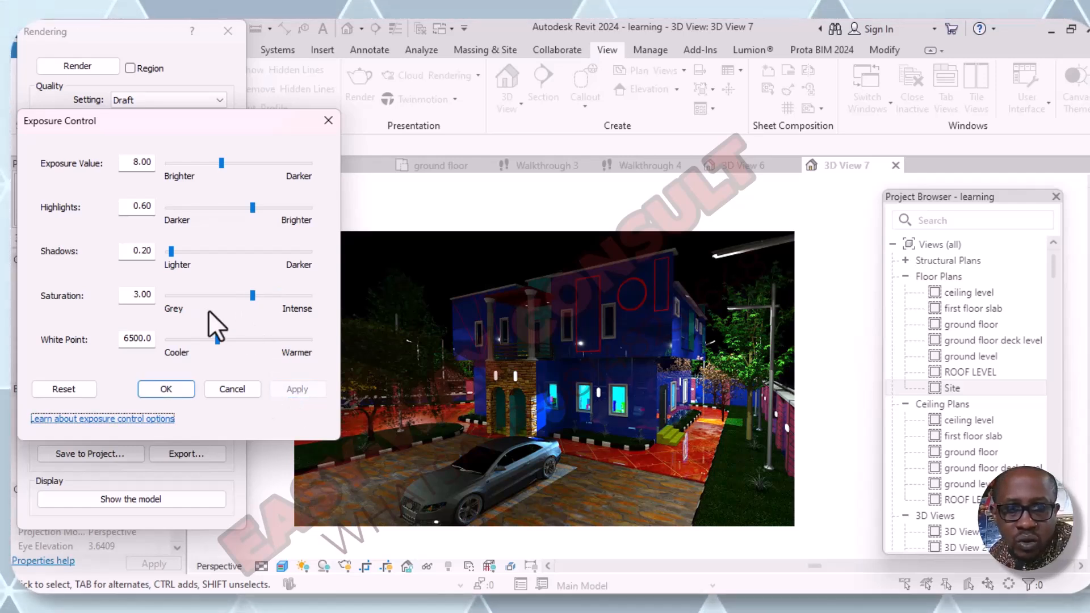
click(219, 296)
click(219, 296)
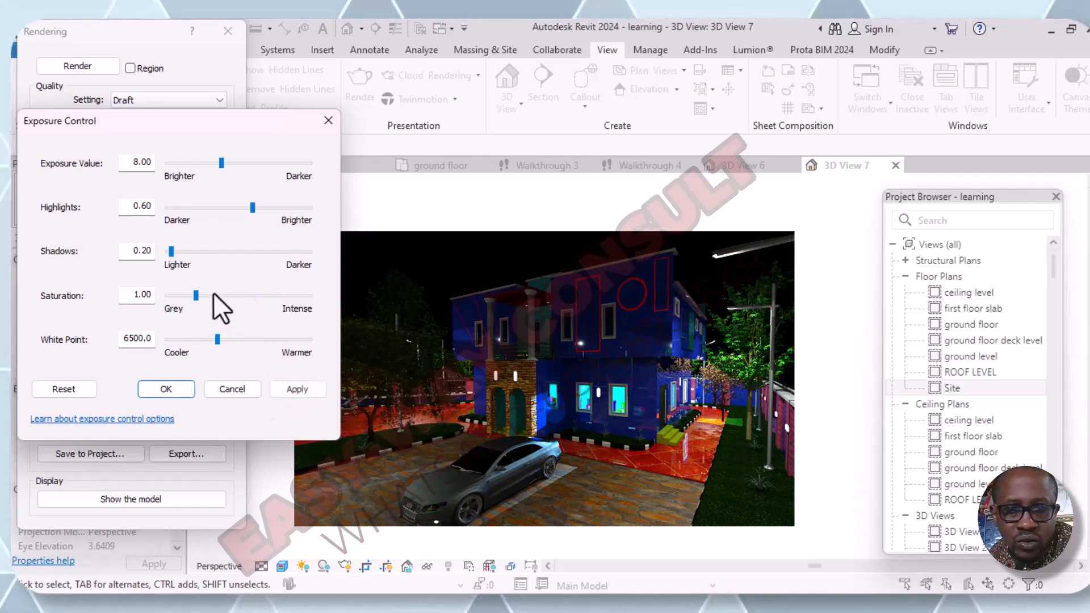
click(287, 392)
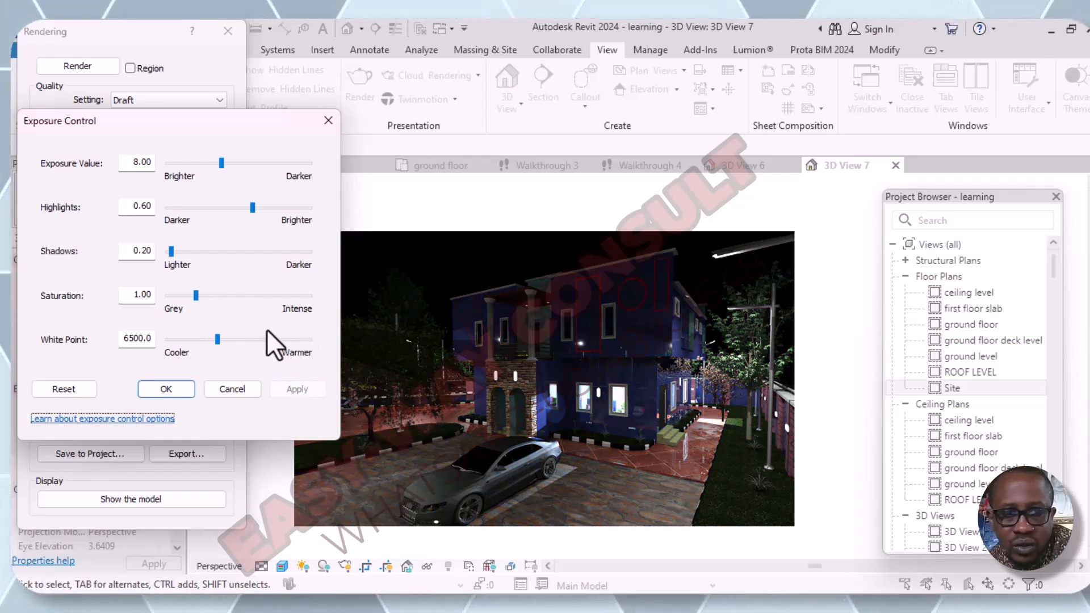
click(218, 296)
click(274, 391)
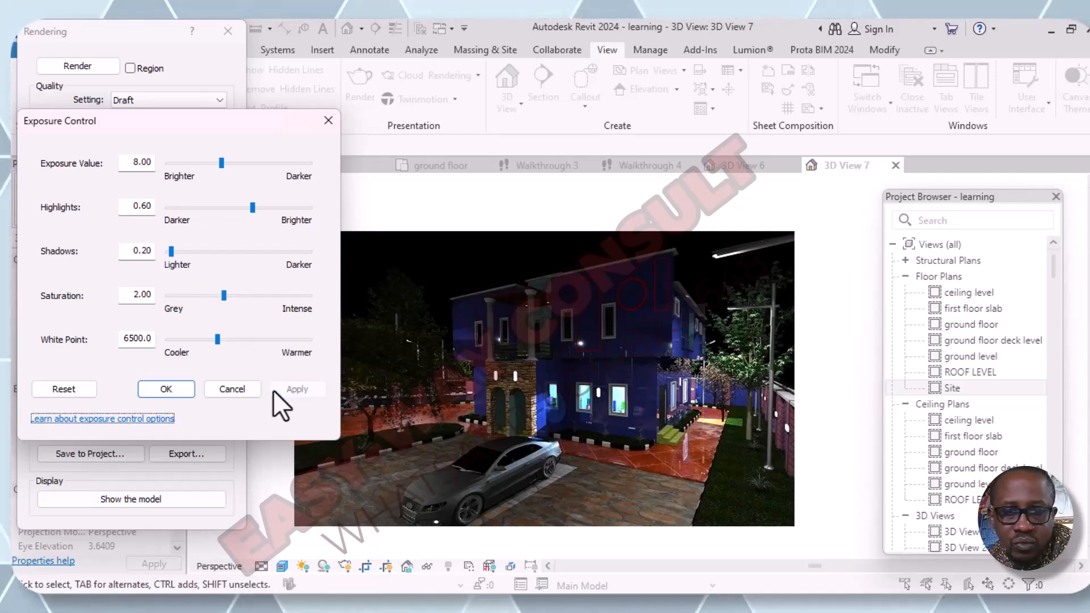
- Set the saturation of the rendered image to 1.50 and accept the exposure settings
click(137, 301)
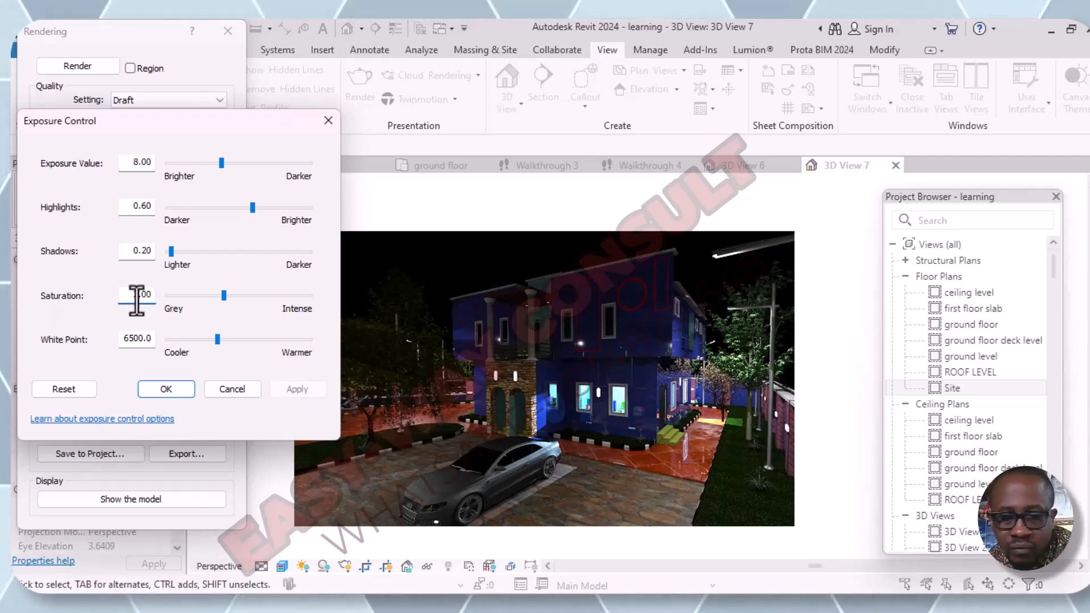
key(BackSpace)
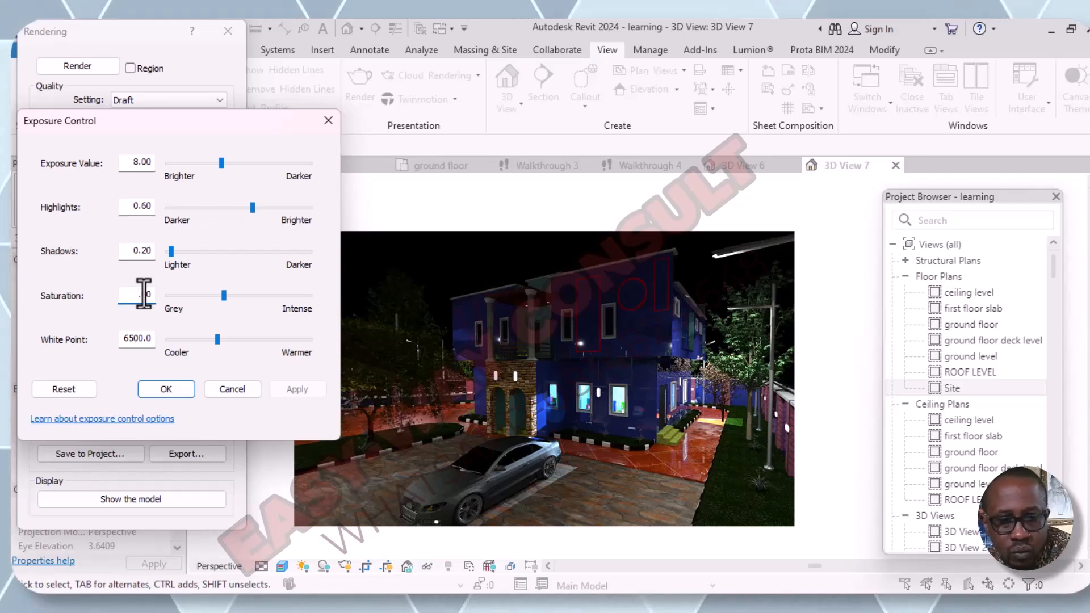
text(1)
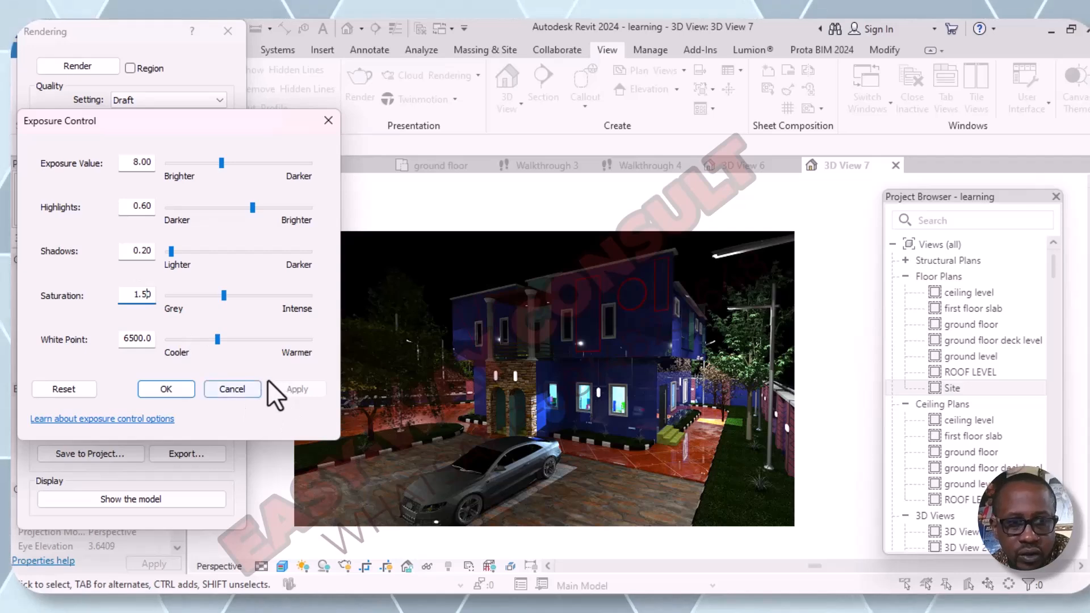
click(182, 390)
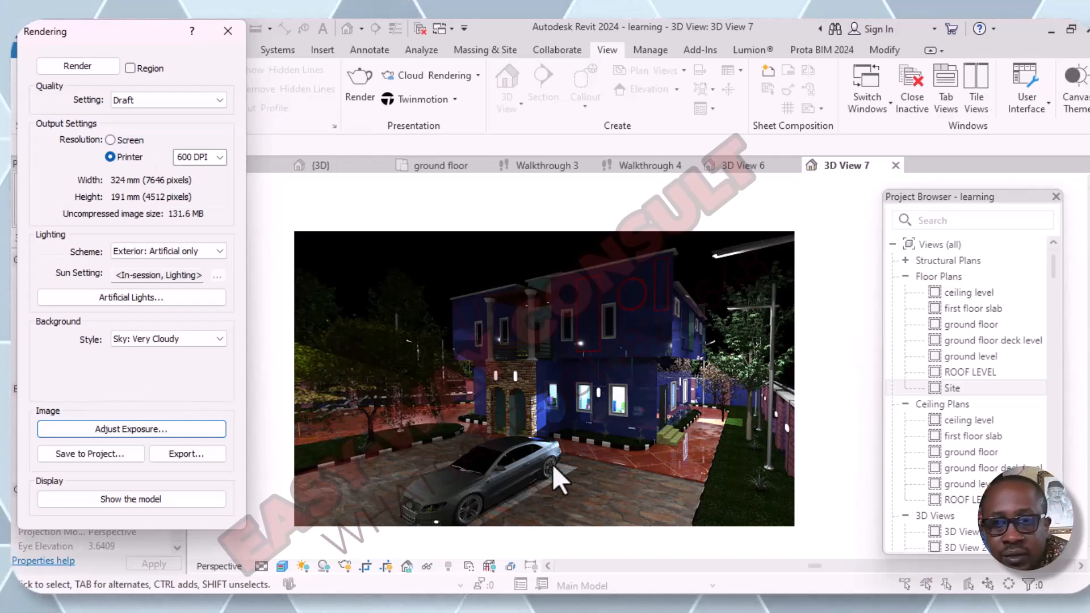
- Reopen the exposure settings and apply a saturation of 2.50 to the rendered image
click(139, 430)
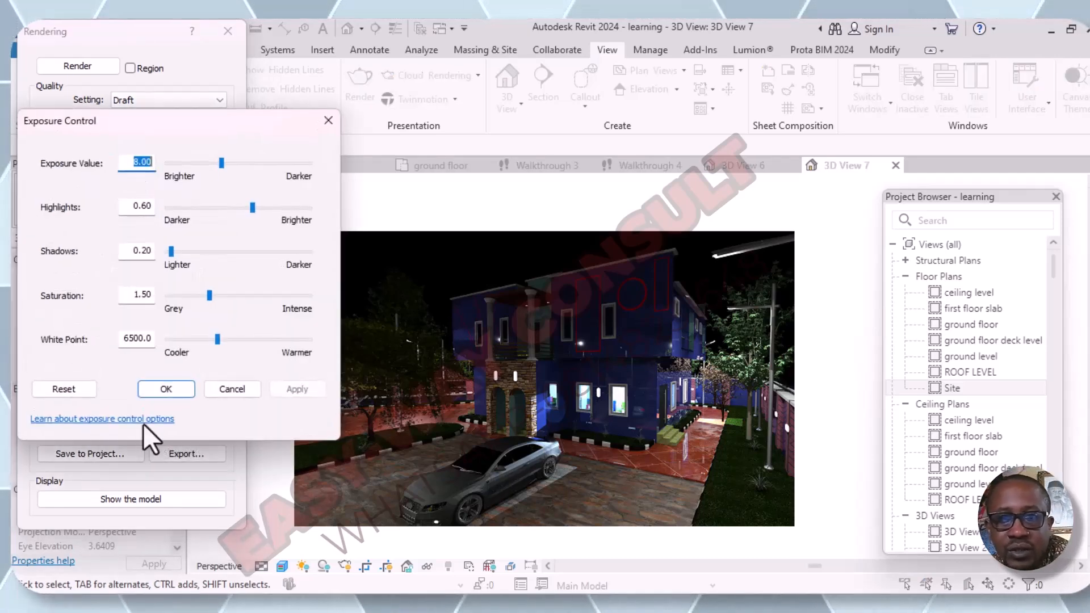
click(223, 298)
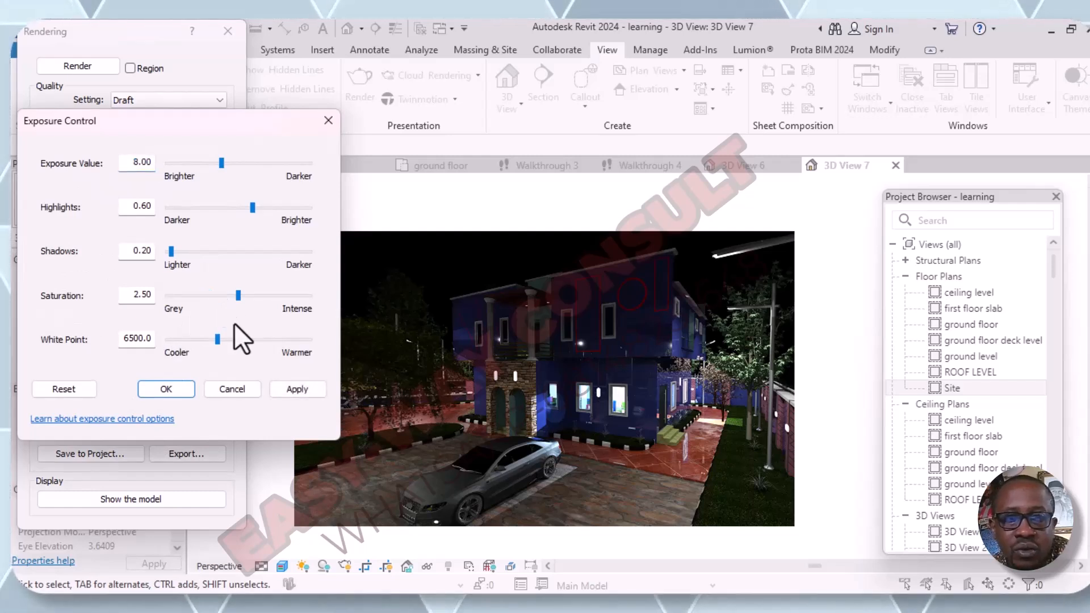
click(314, 391)
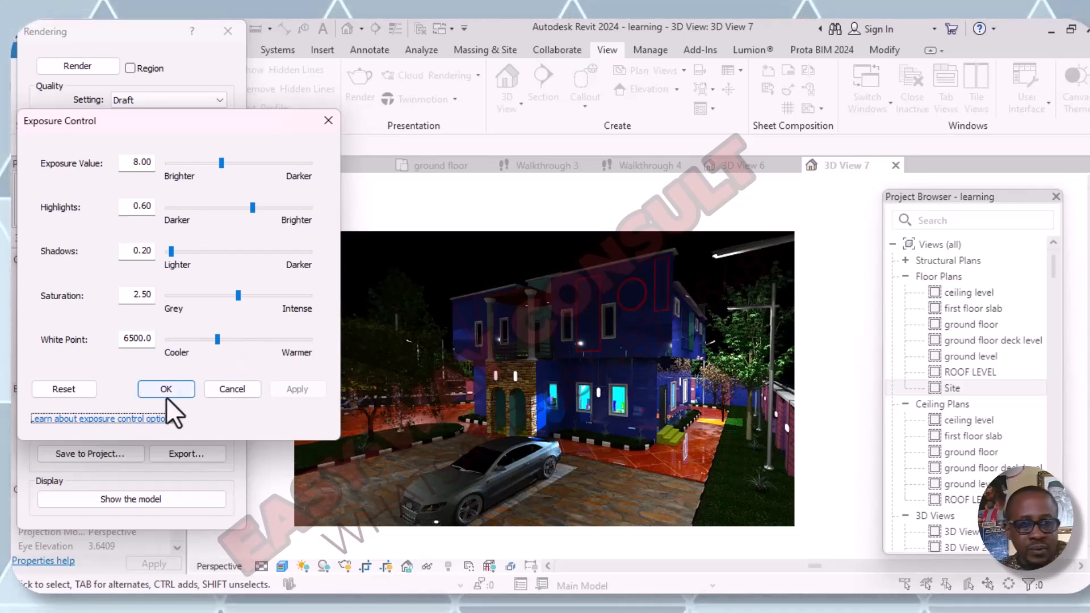
- Set the saturation to 2.00, accept the exposure settings, and reopen them once to check the values
click(147, 297)
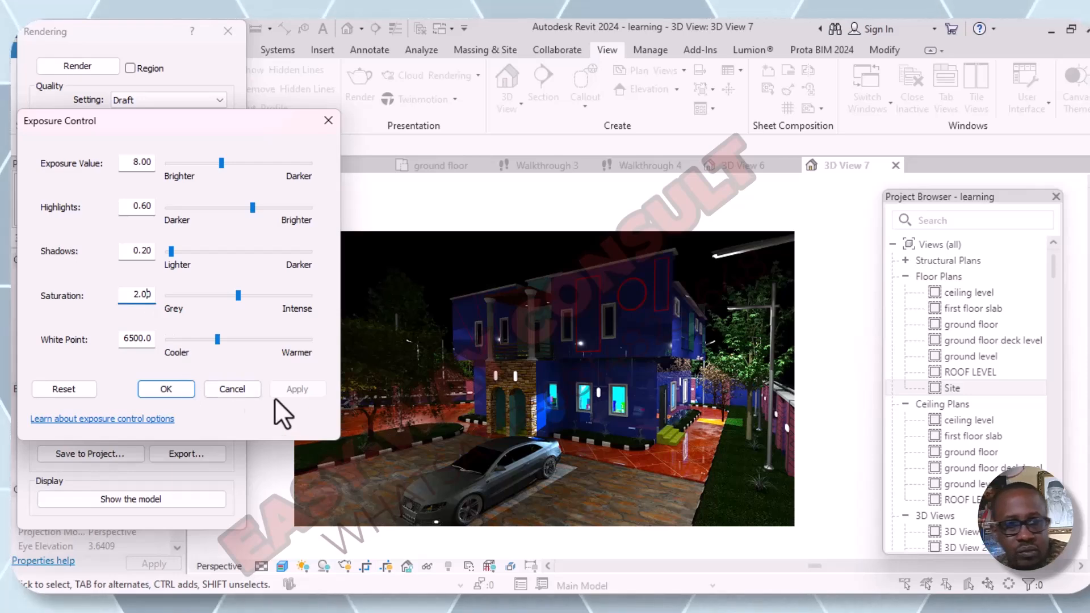
click(185, 385)
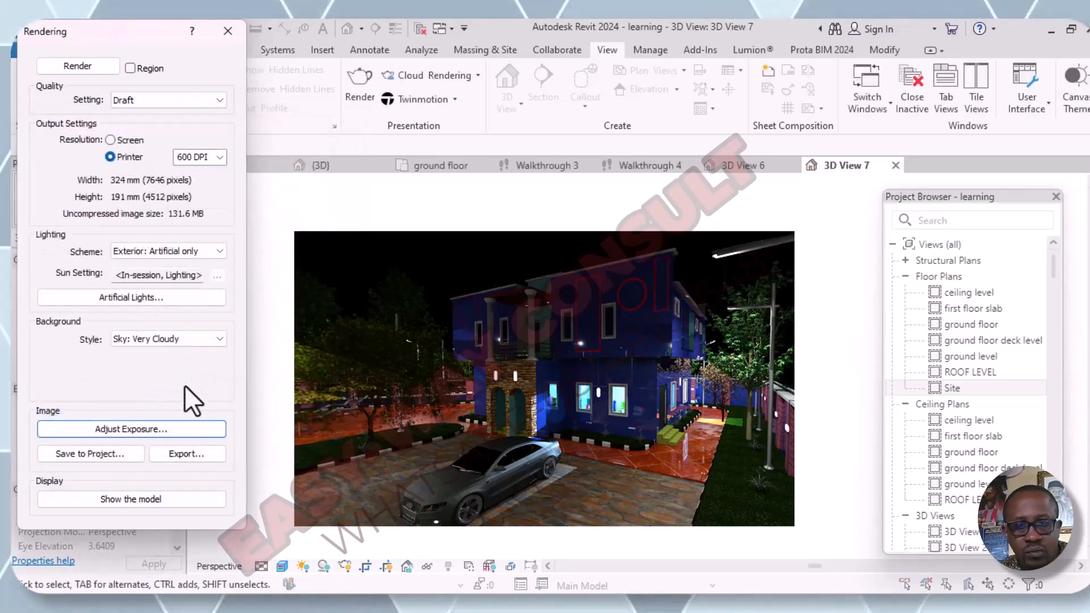
click(152, 428)
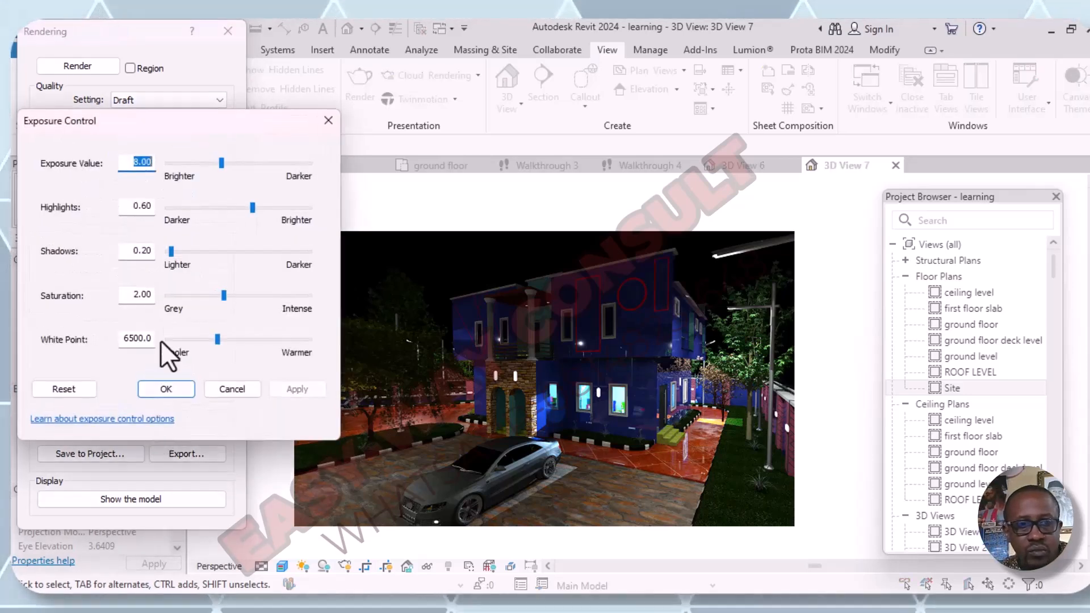
click(152, 389)
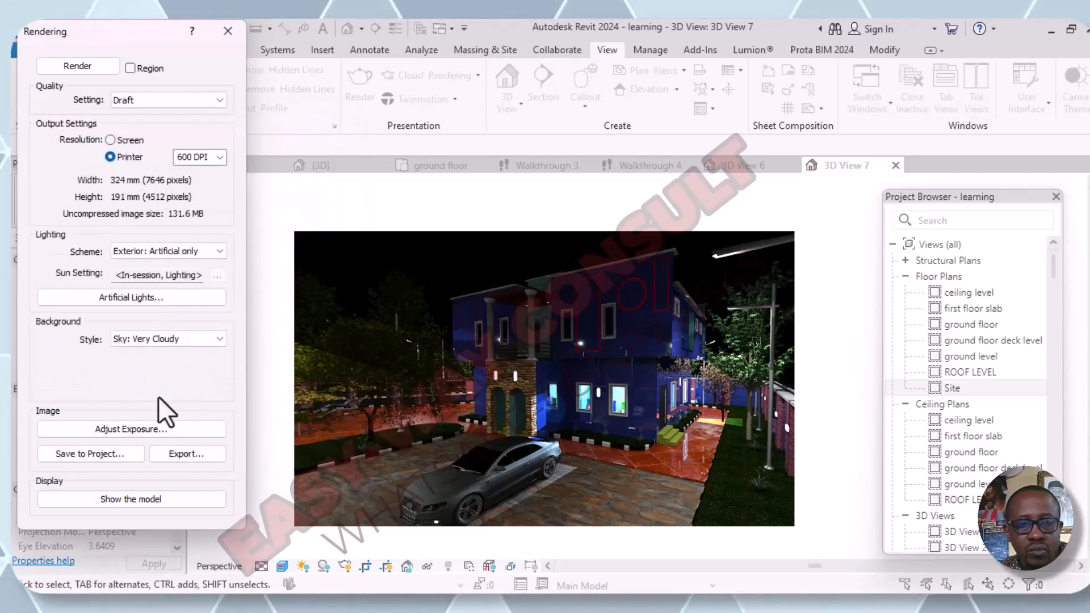
- Export the rendered night image to the Documents folder as a JPEG named 3D View 7
click(179, 454)
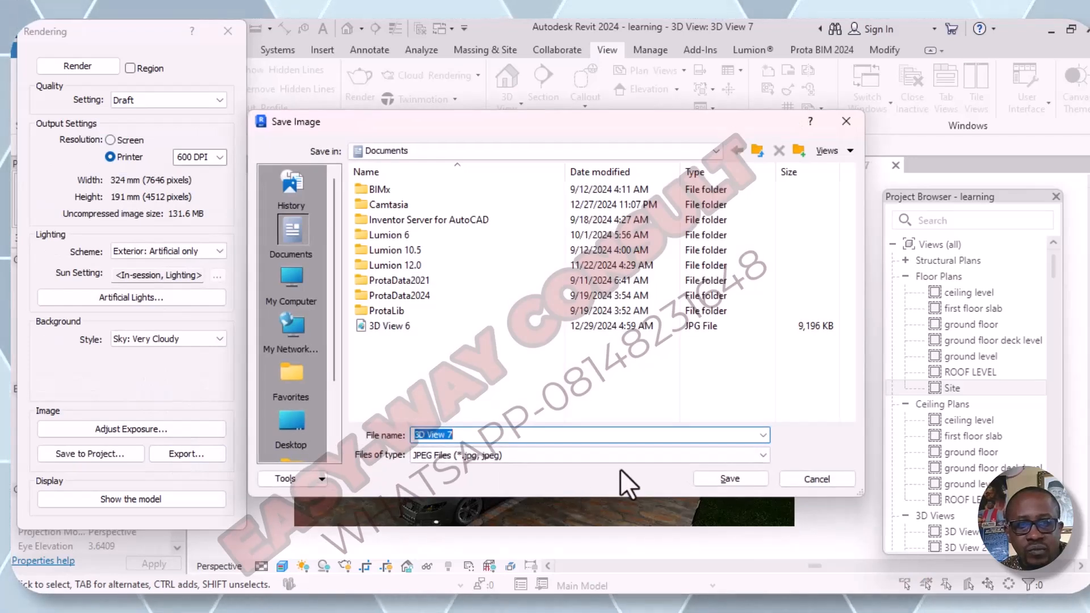
click(731, 478)
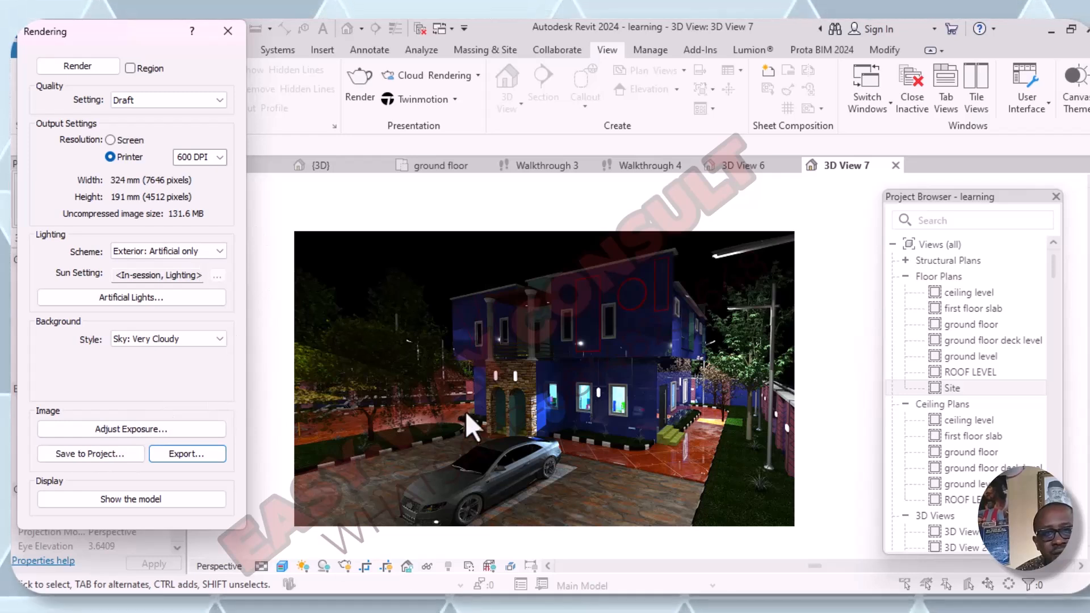
- Display the model instead of the rendering and set the lighting scheme to Exterior: Sun and Artificial
click(121, 499)
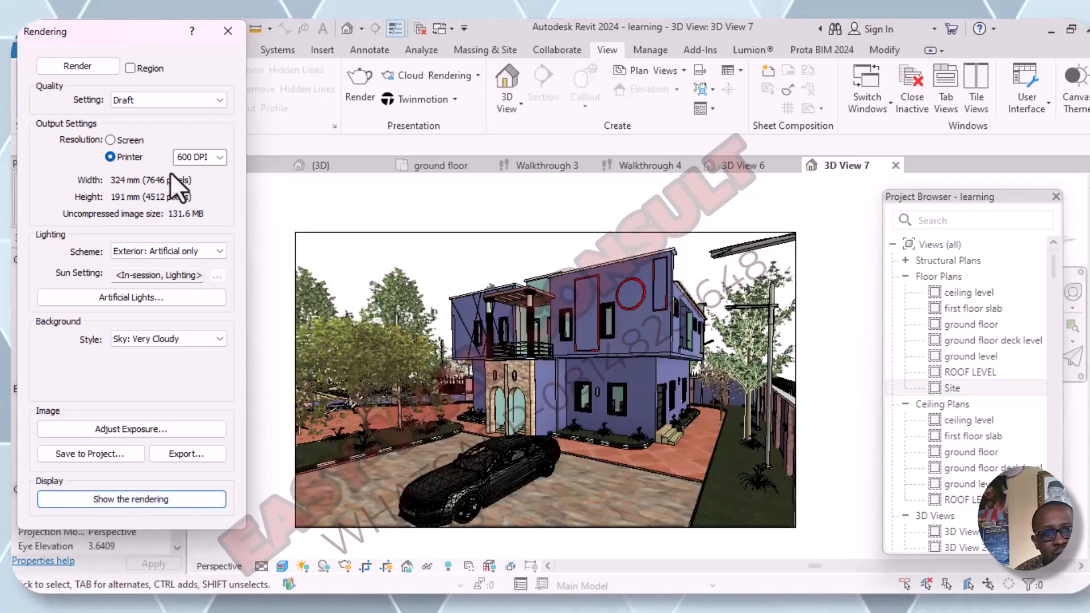
click(217, 250)
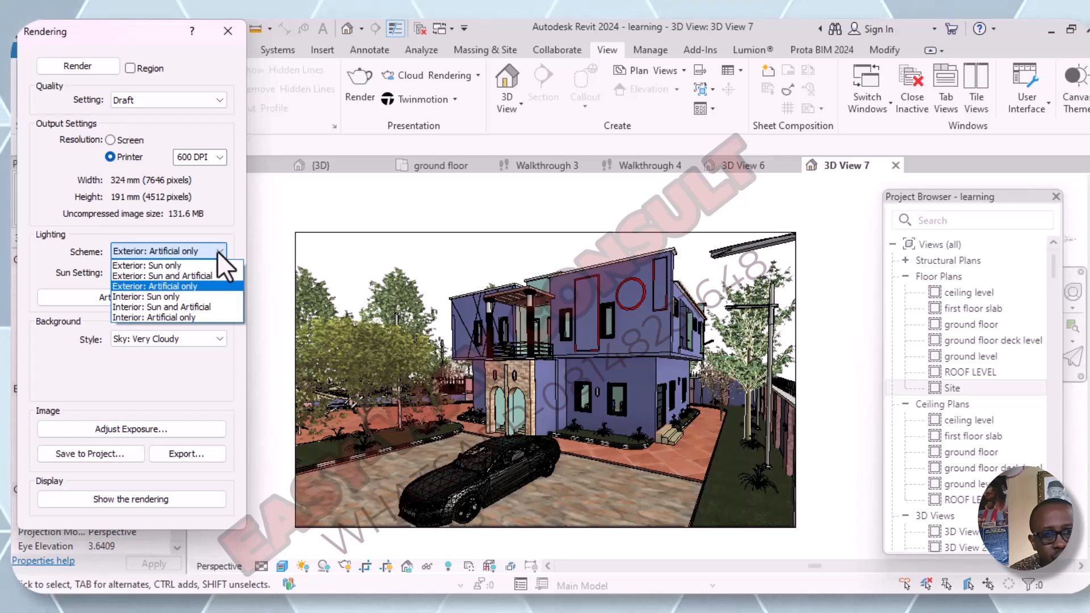
click(199, 277)
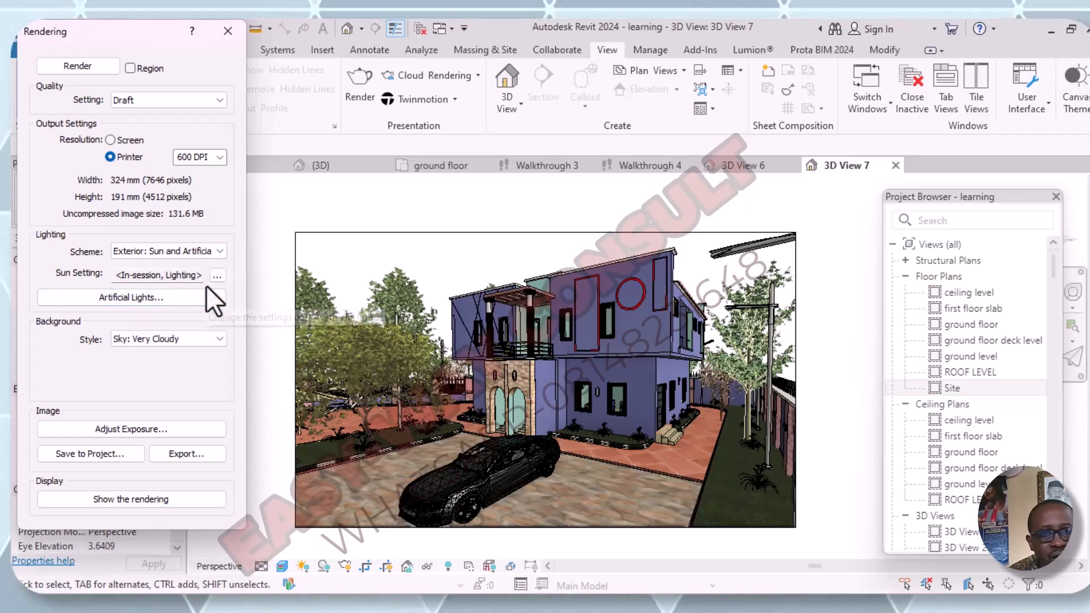
- Set the render background style to Image and browse to Local Disk (E:) for the picture file
click(218, 339)
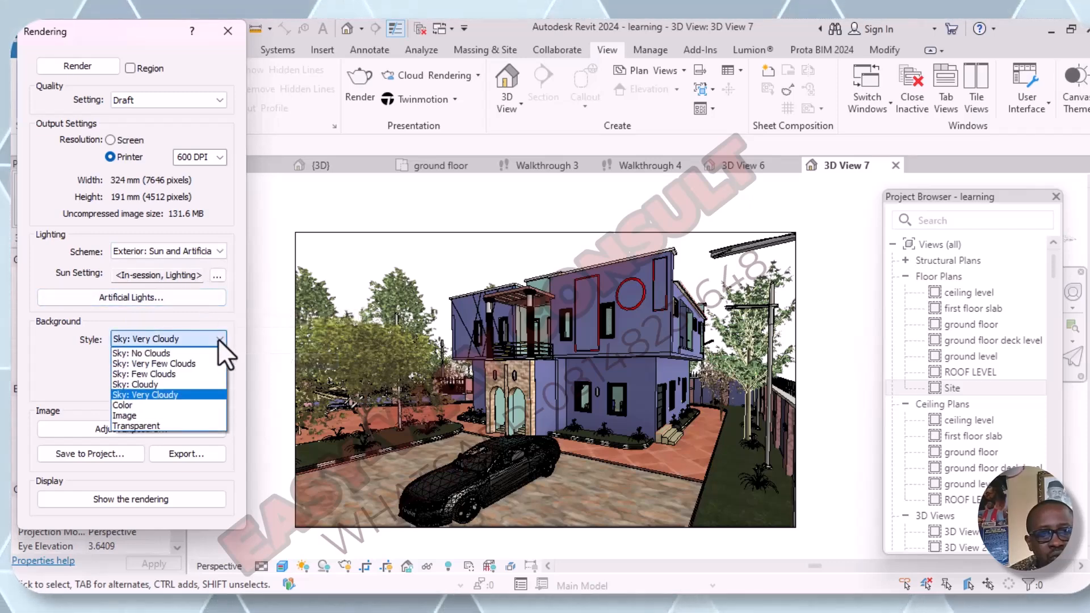
click(138, 418)
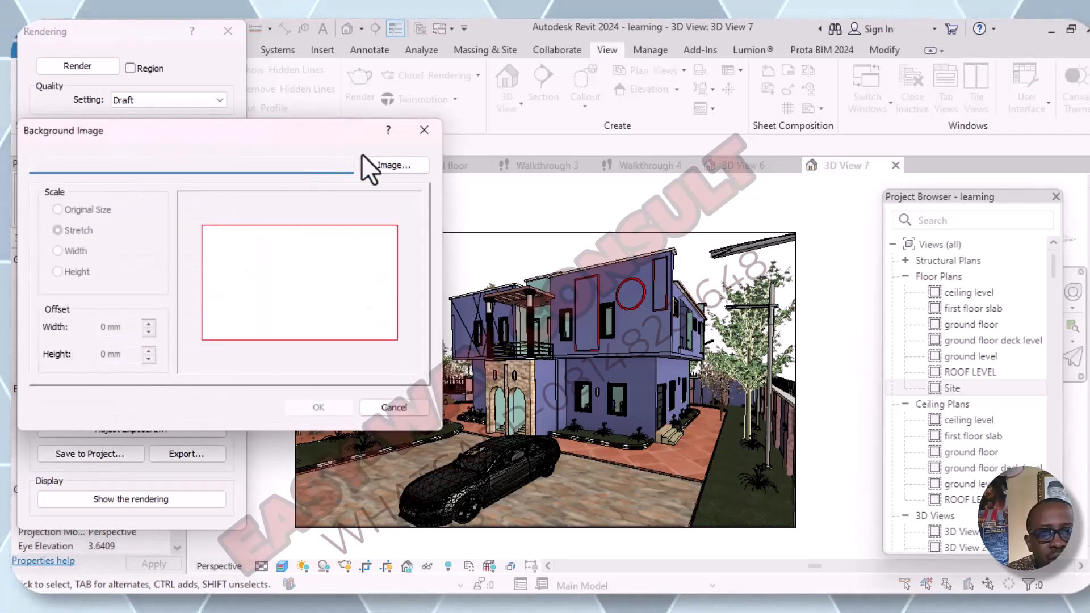
click(397, 165)
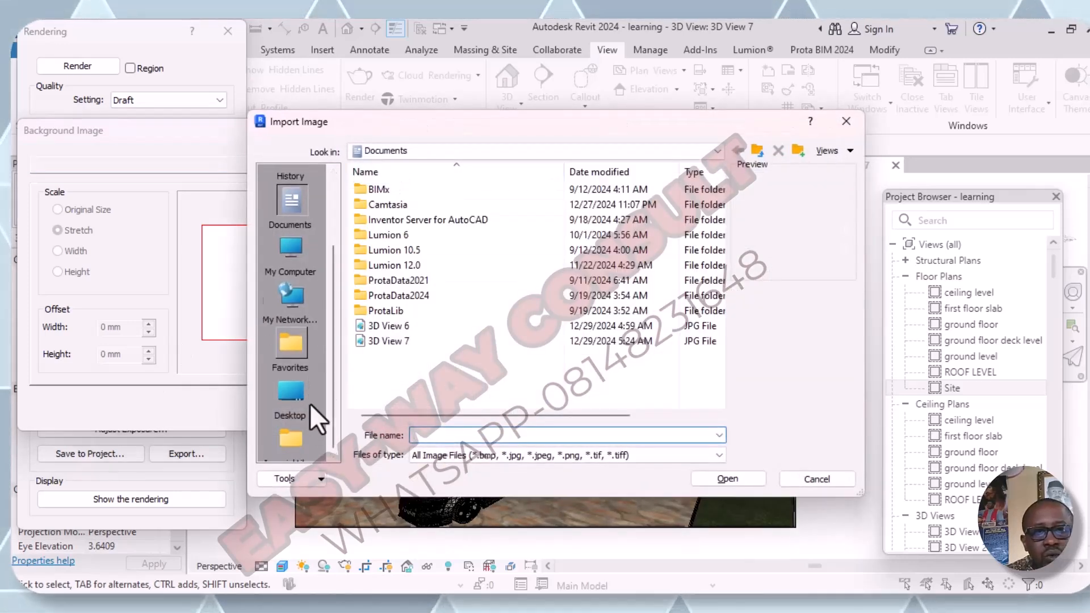
scroll(308, 403, down, 2)
scroll(313, 322, up, 2)
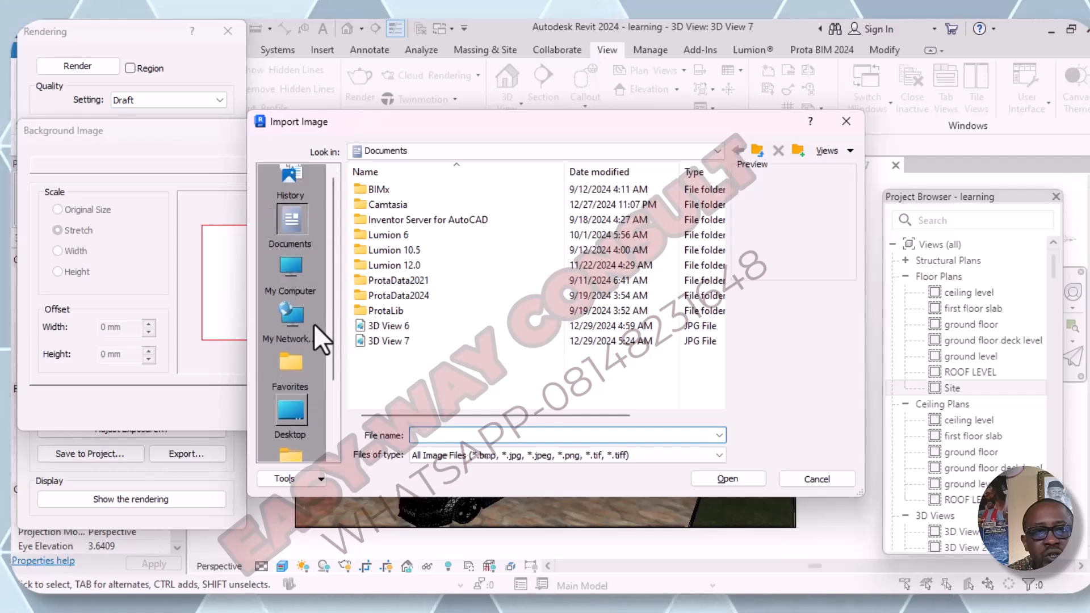
scroll(314, 322, down, 2)
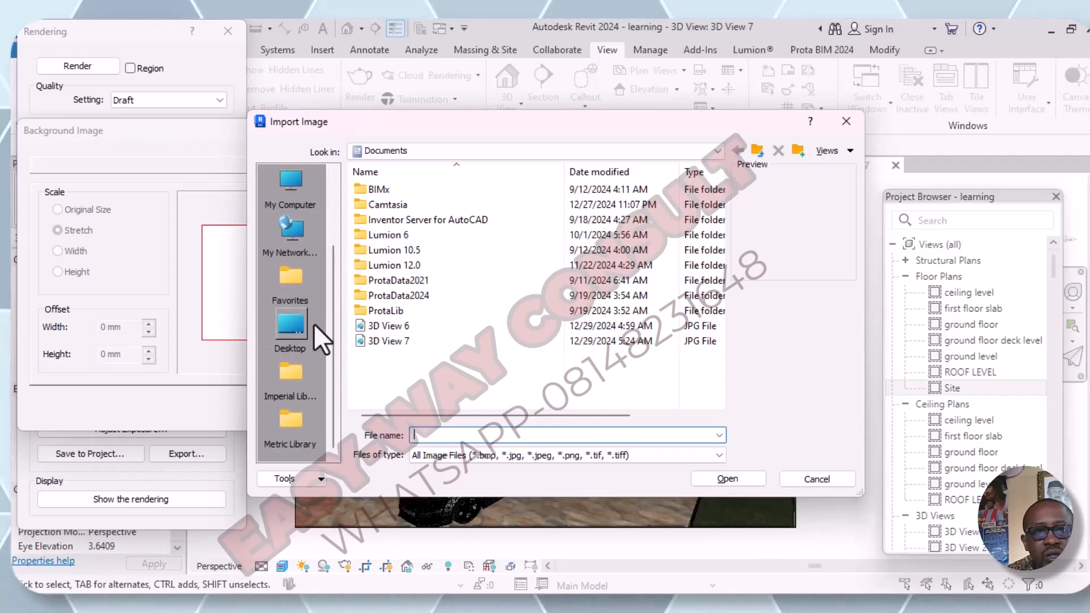
scroll(315, 298, up, 2)
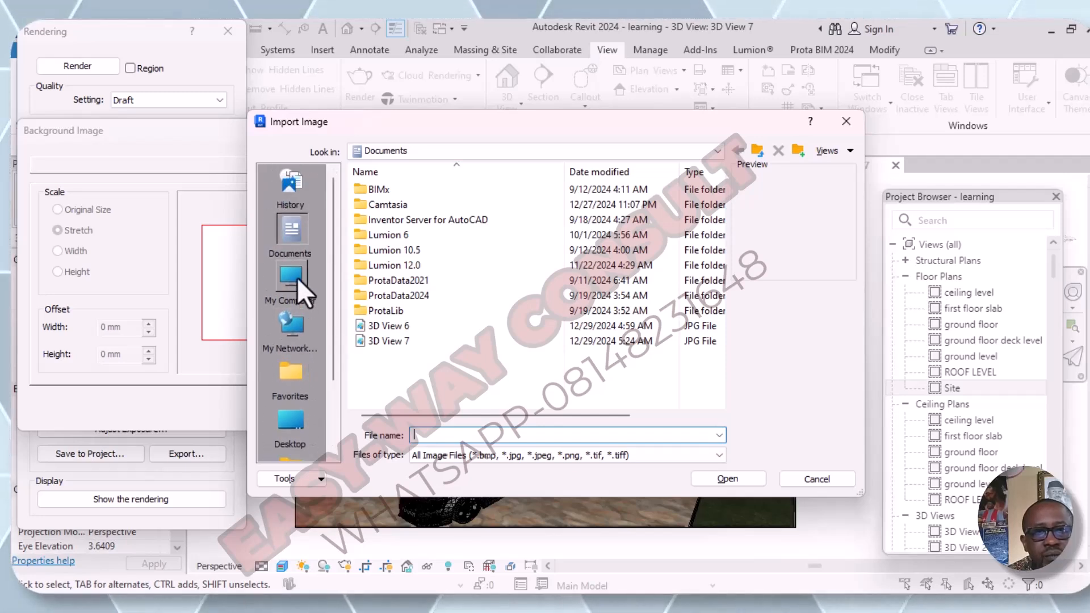
click(298, 278)
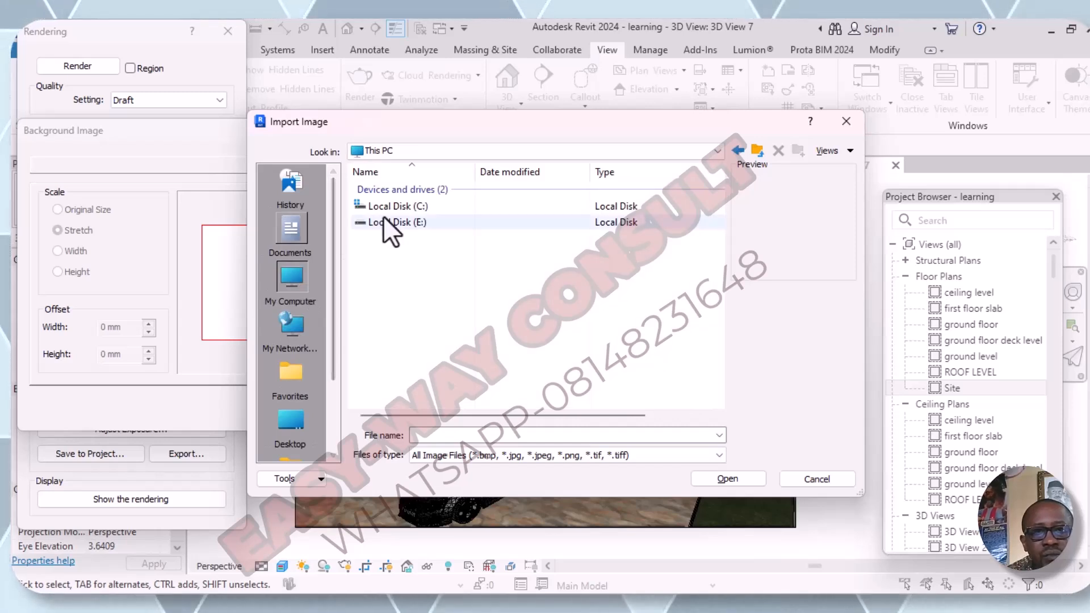
double_click(383, 217)
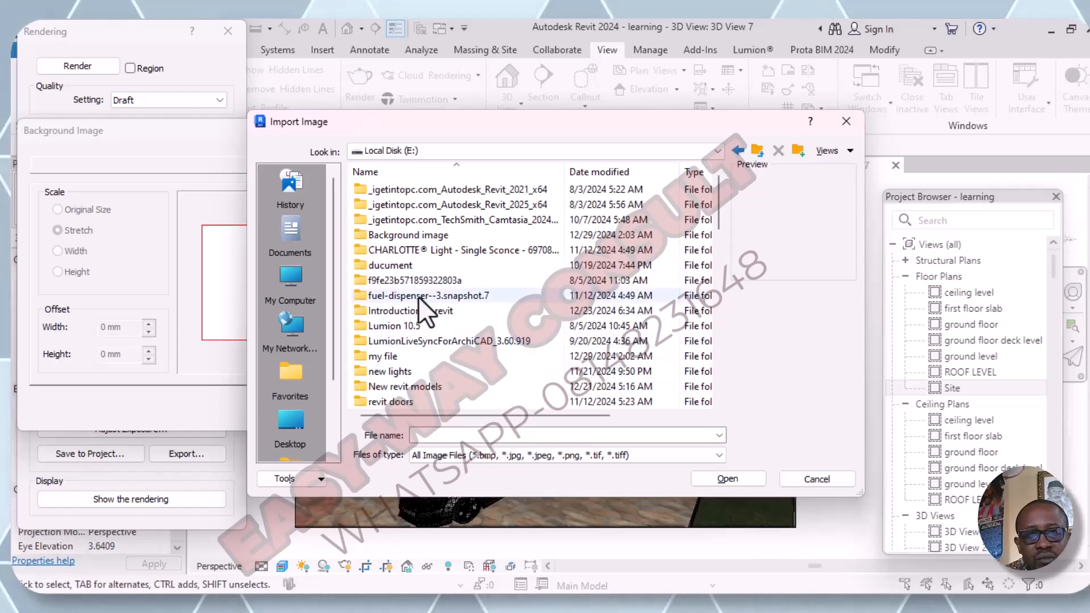
- Find and open the Background image folder on Local Disk (E:)
scroll(417, 298, down, 1)
scroll(423, 325, down, 1)
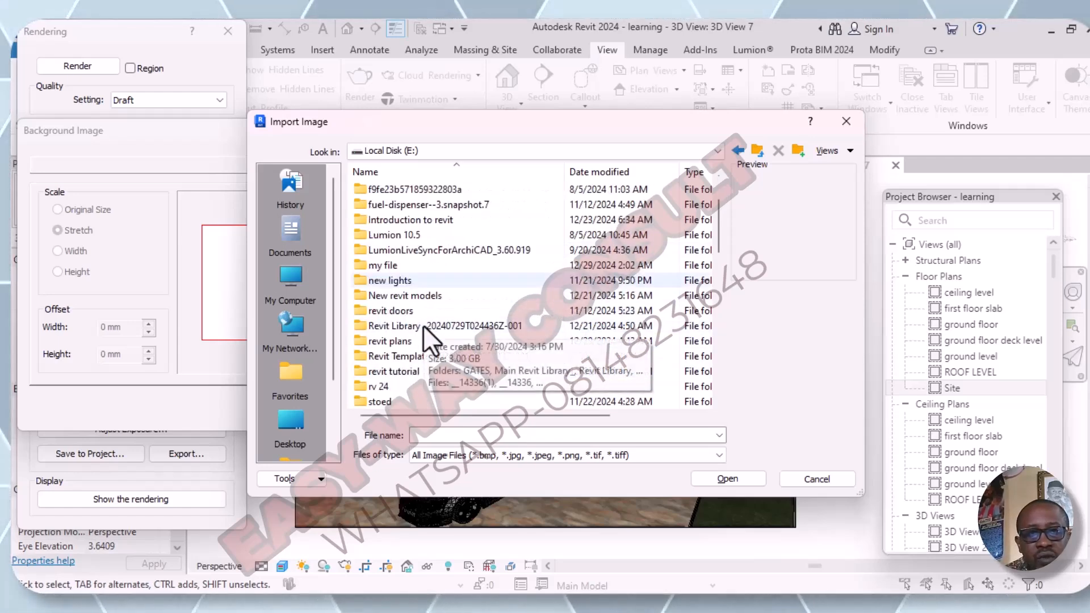
scroll(424, 325, down, 1)
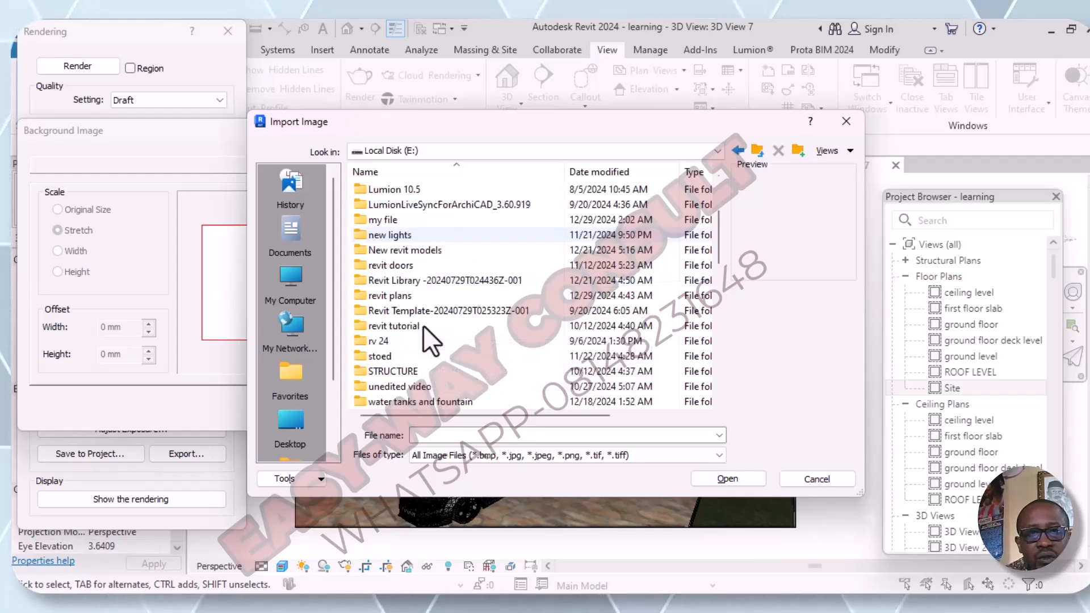
scroll(424, 325, down, 1)
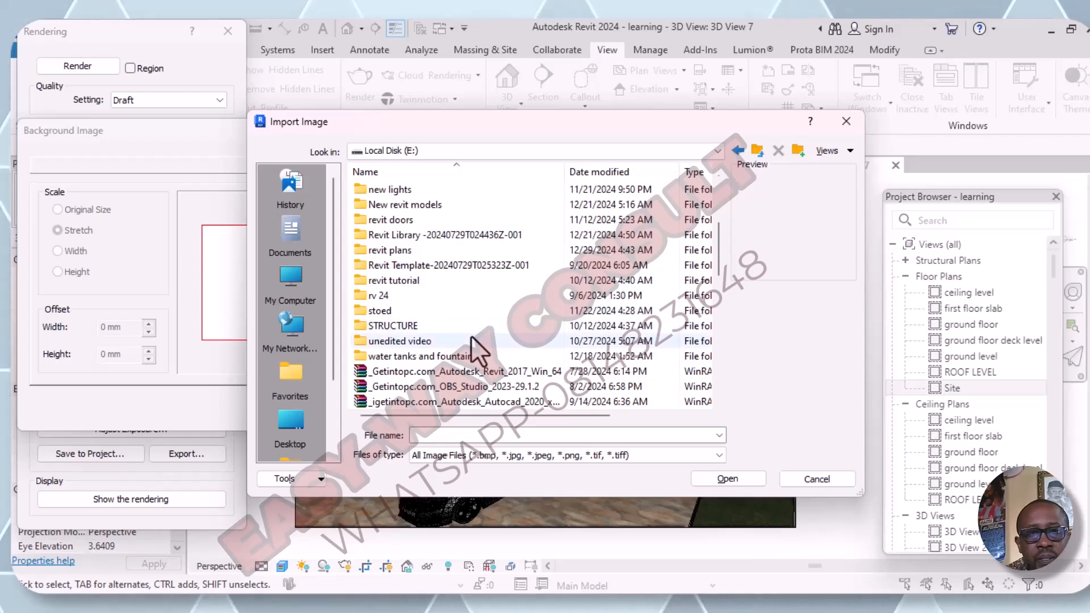
scroll(471, 343, down, 5)
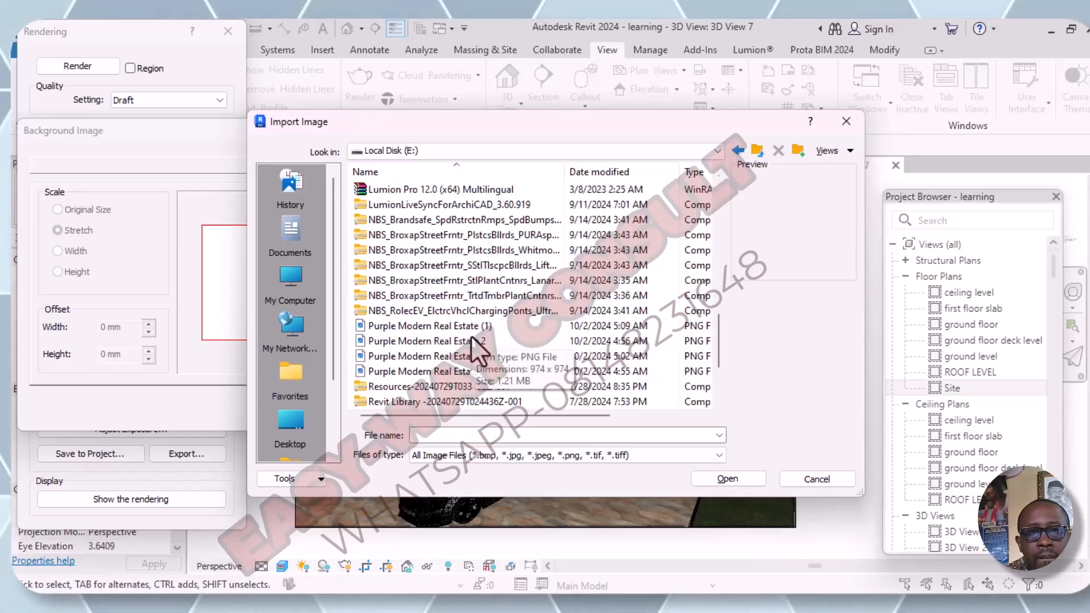
scroll(471, 343, down, 3)
scroll(475, 348, up, 8)
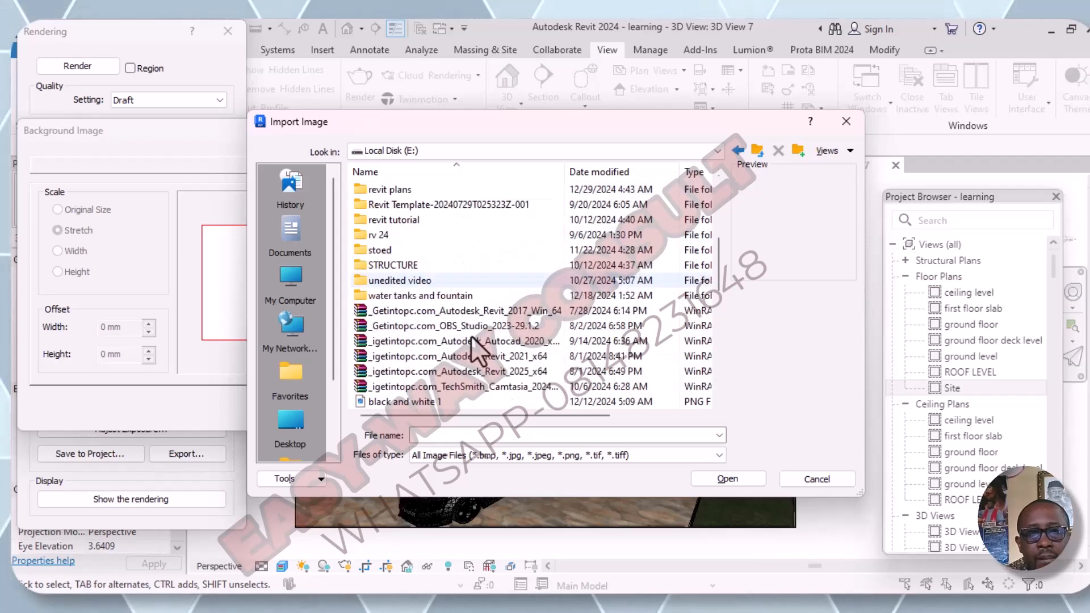
scroll(476, 343, up, 4)
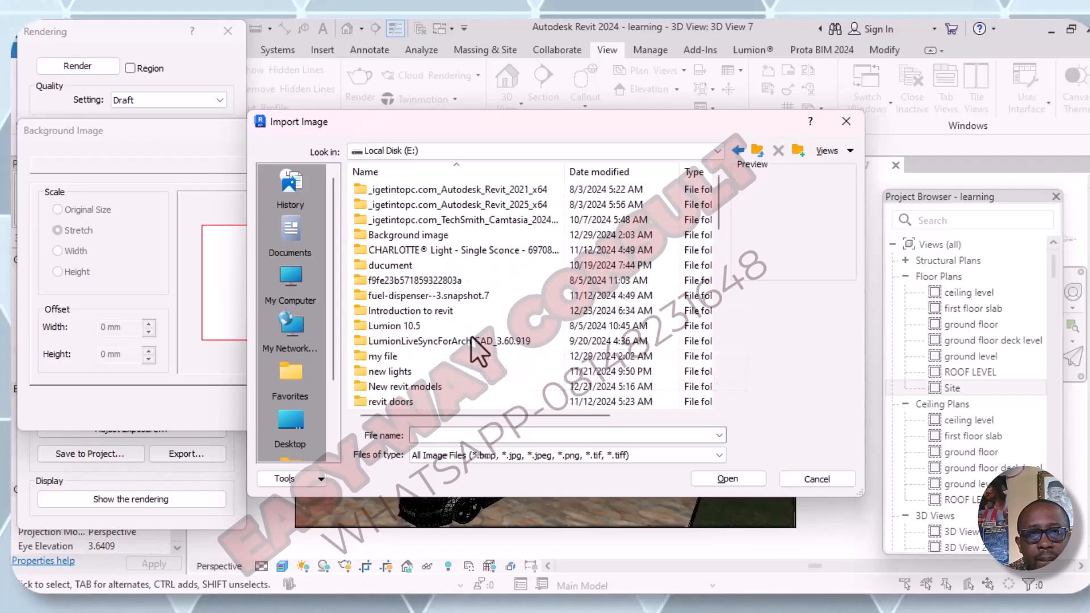
double_click(403, 232)
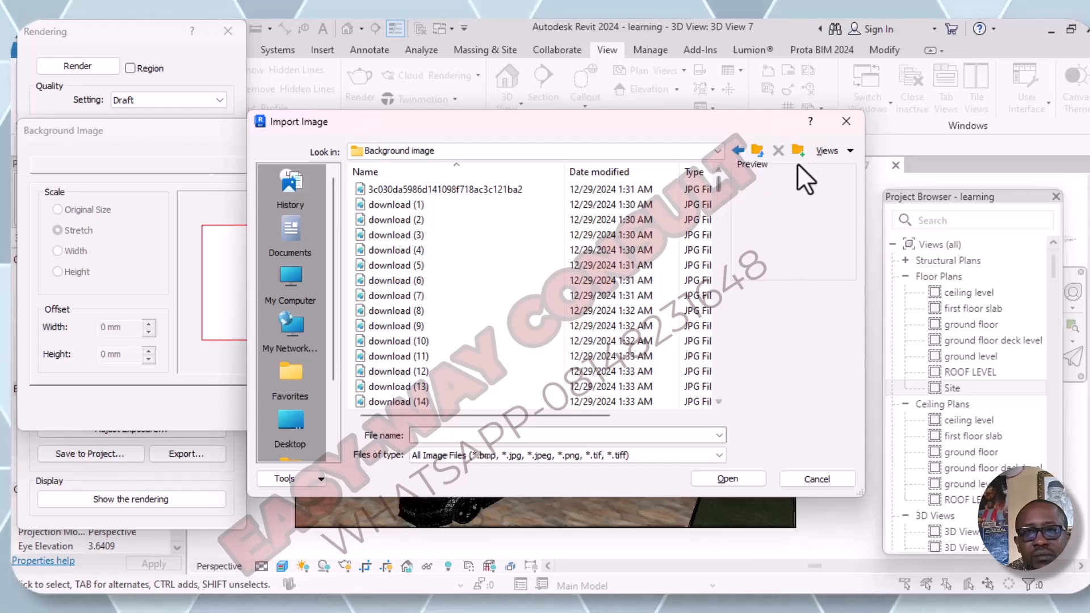
- Show the folder's files as thumbnails and load the blue-sky picture download.jpg as the background image
click(849, 151)
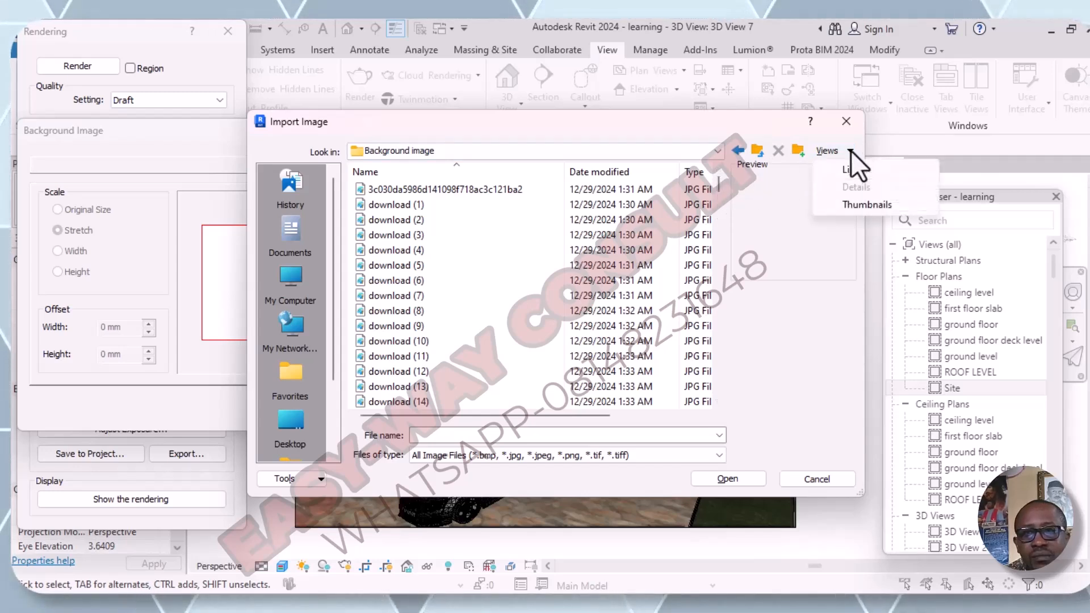
click(867, 205)
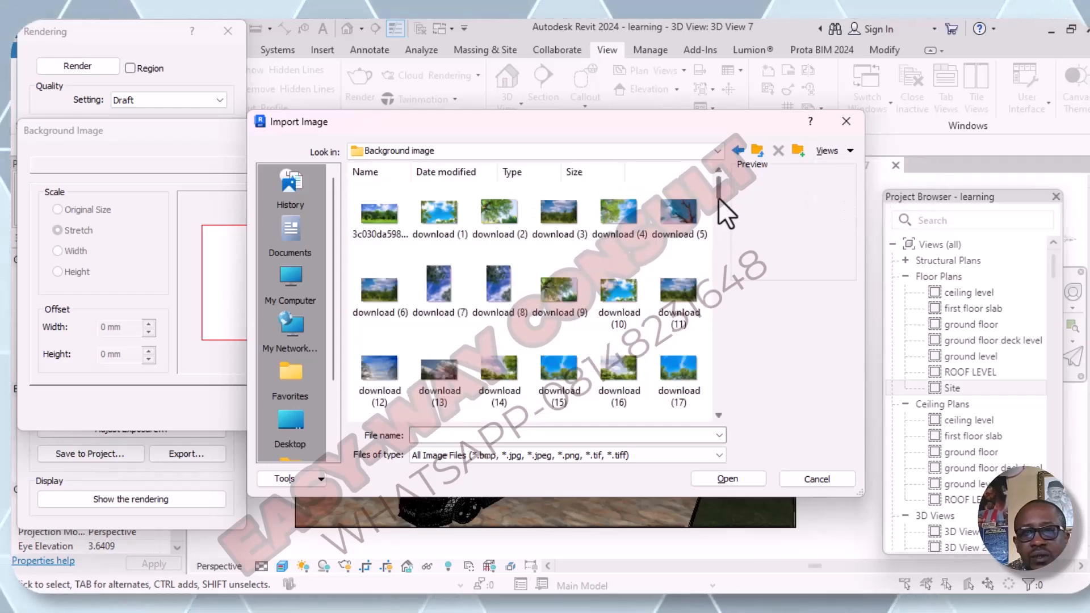
drag(718, 193, 727, 226)
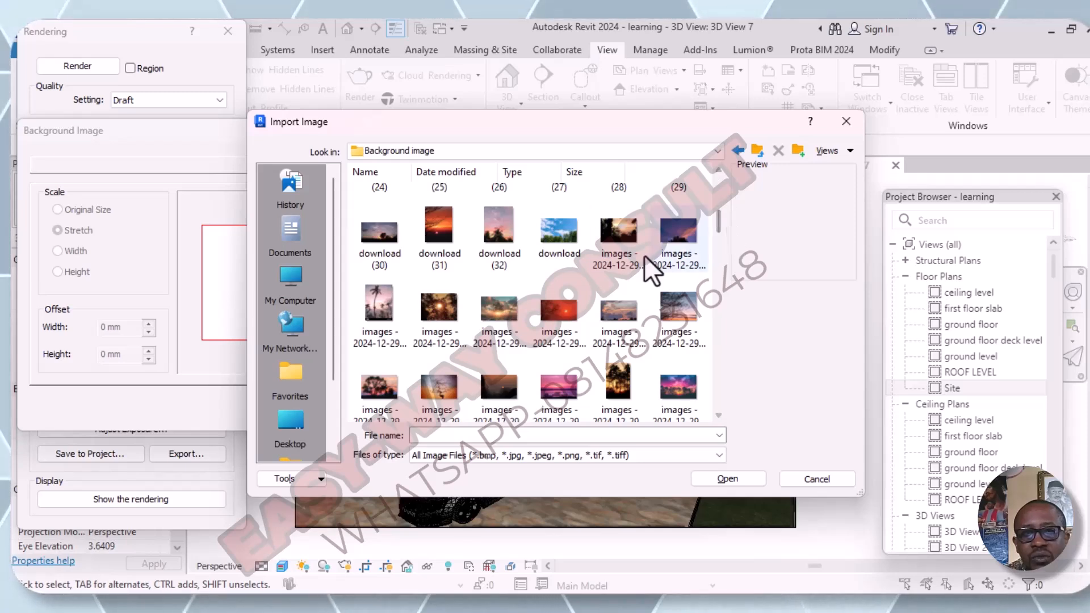
click(560, 244)
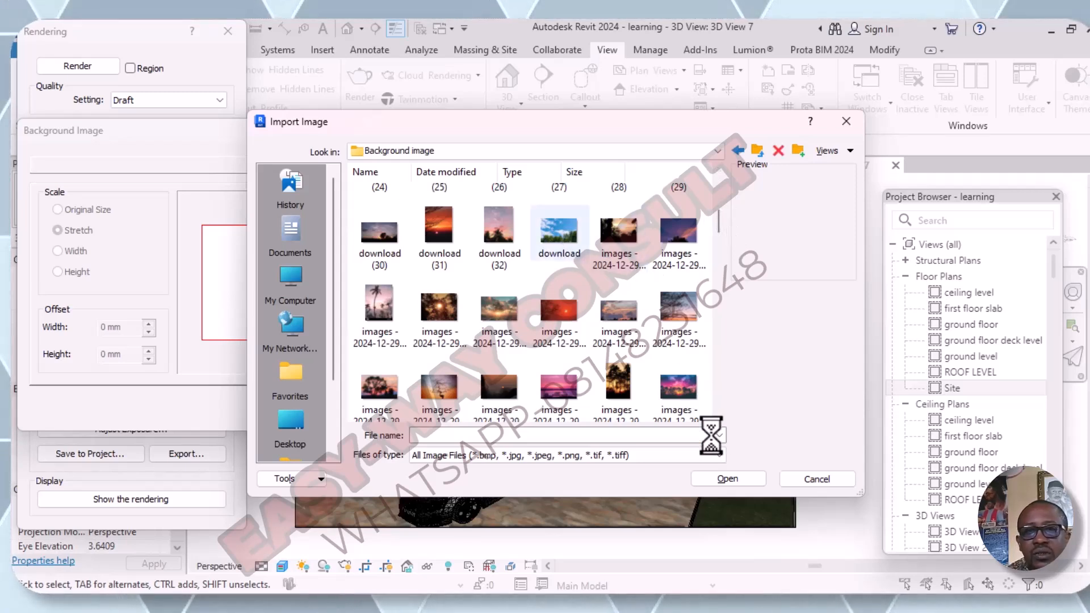
click(735, 479)
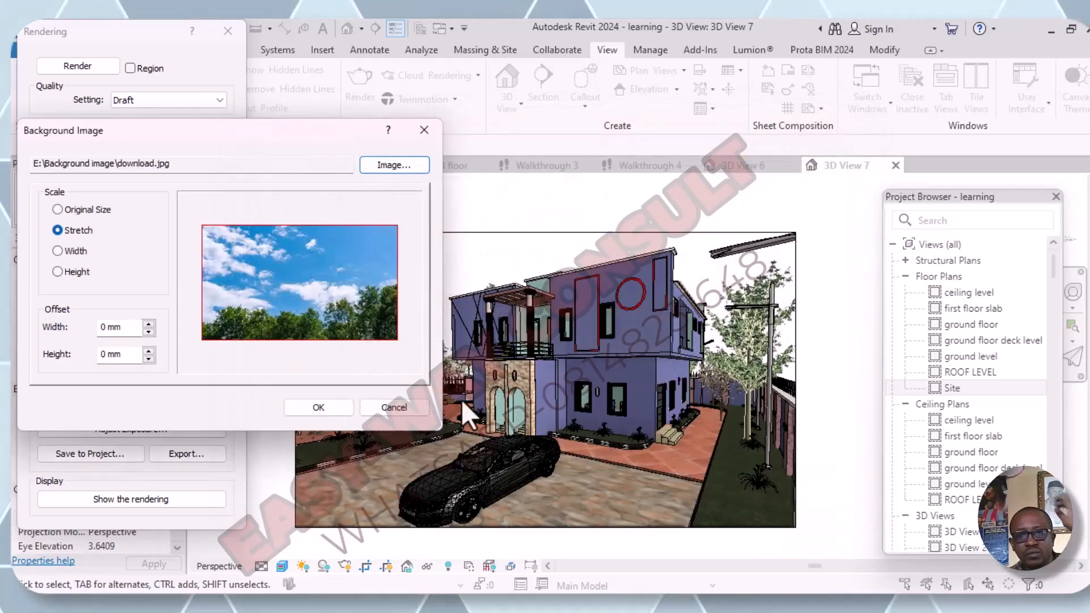
click(318, 407)
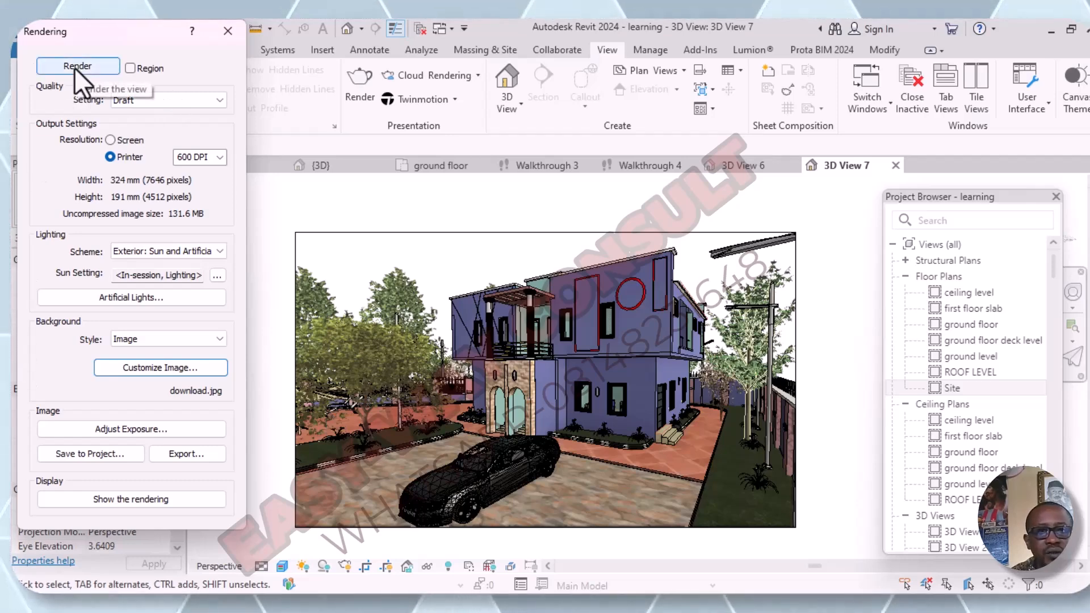
- Apply the Sunlight from Top Left lighting preset as the sun setting and render the view
click(216, 276)
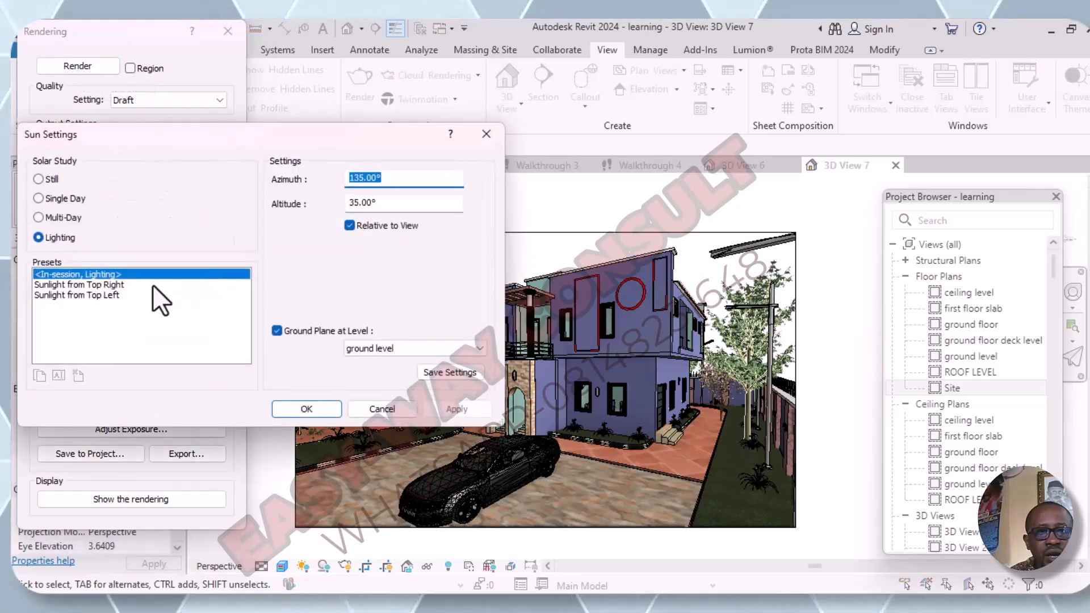
click(112, 294)
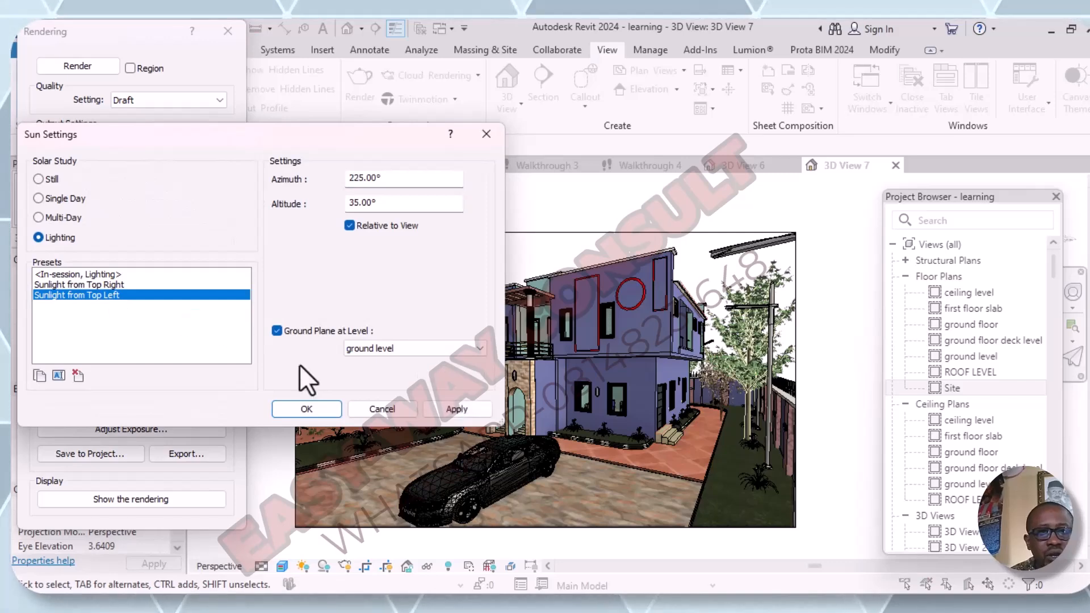
click(465, 409)
click(320, 409)
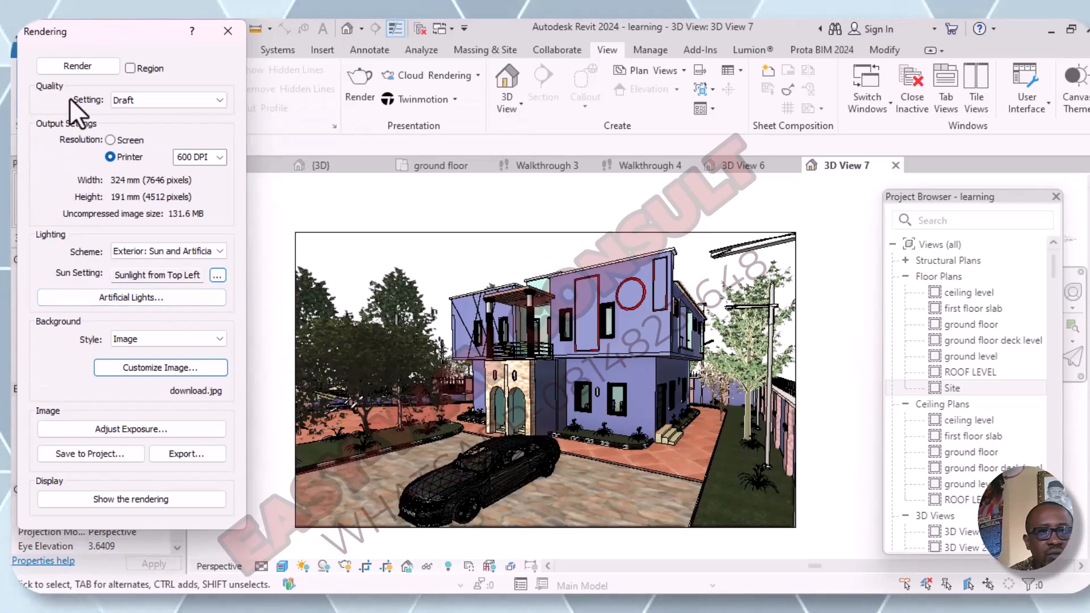
click(72, 64)
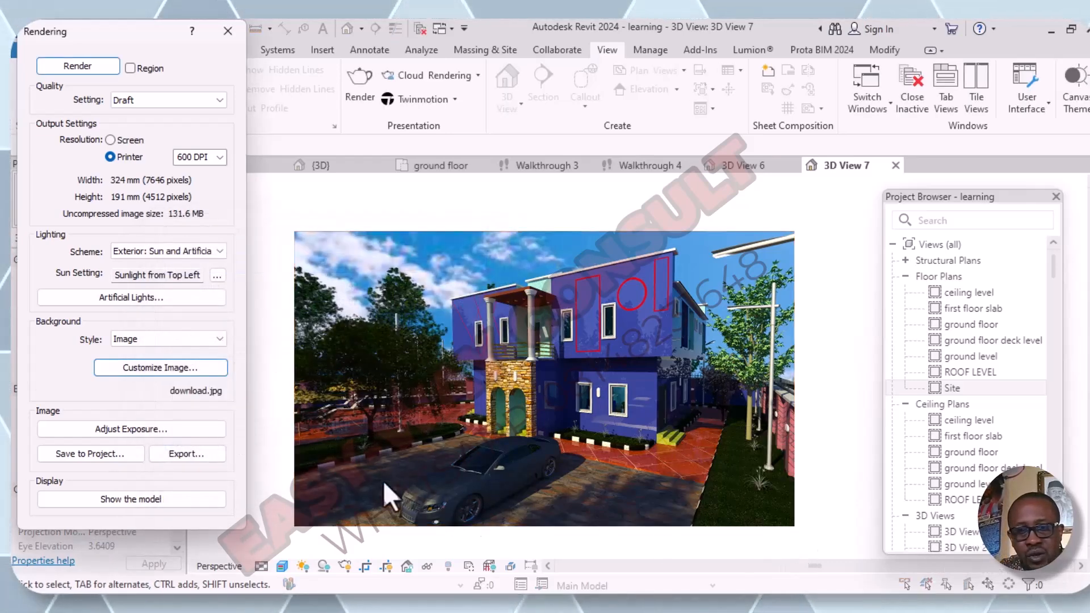
- Brighten the rendered image by applying an exposure value of 9.80
click(145, 431)
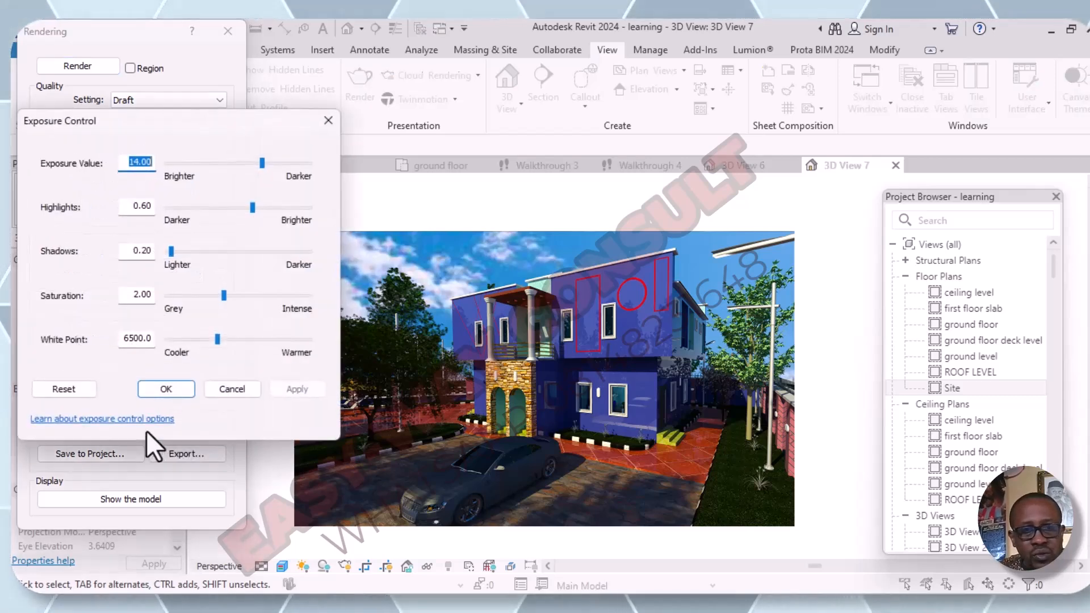
click(240, 162)
click(284, 393)
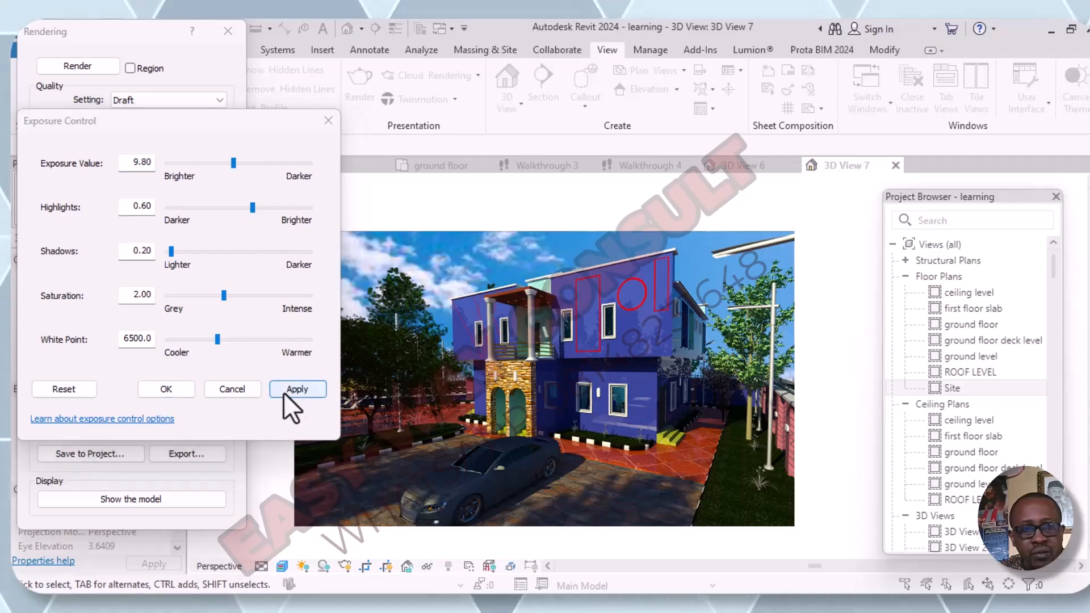